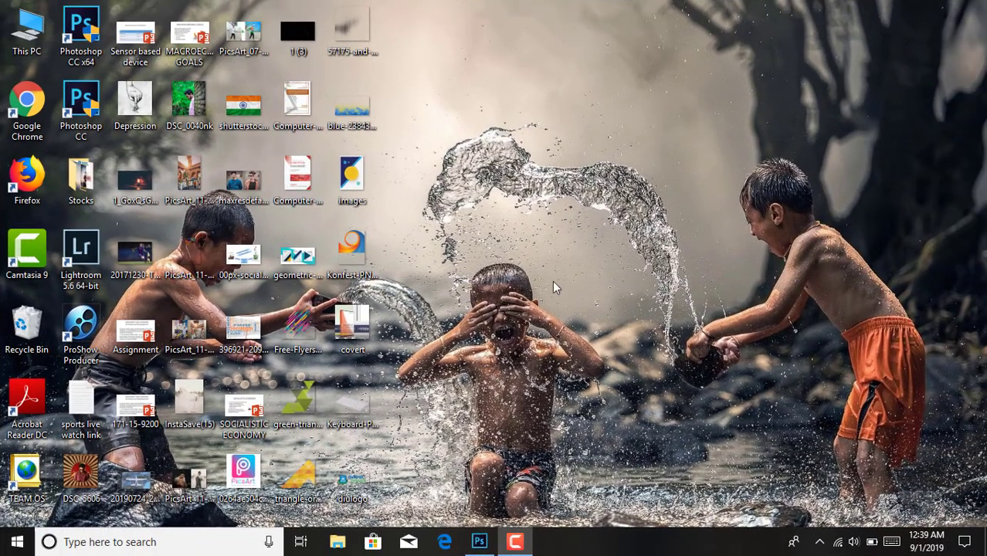
- Restore the running Photoshop window from the taskbar
{"action": "left_click", "coordinate": [479, 542]}
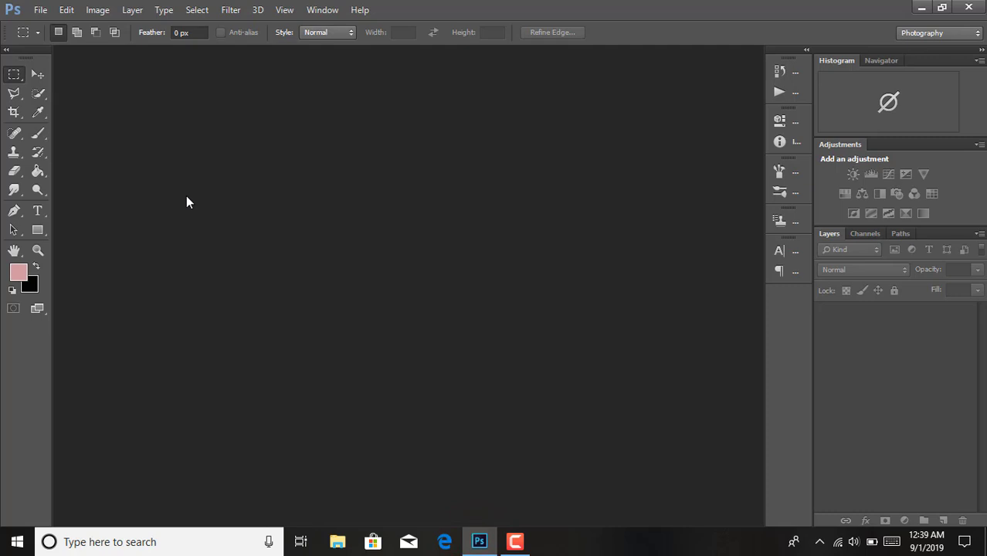
- Create a new white 2480 × 3508 px document at 300 pixels per inch
{"action": "left_click", "coordinate": [40, 10]}
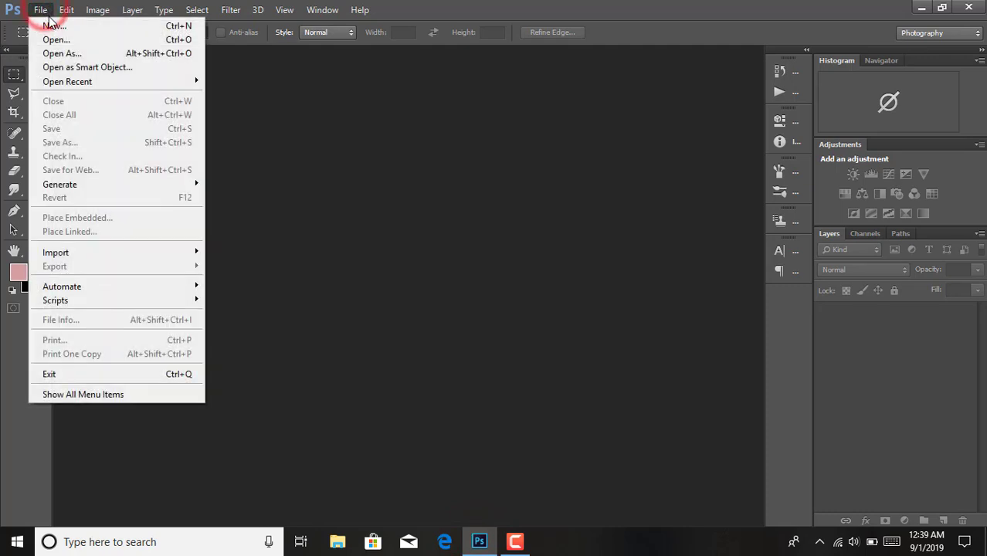
{"action": "left_click", "coordinate": [55, 27]}
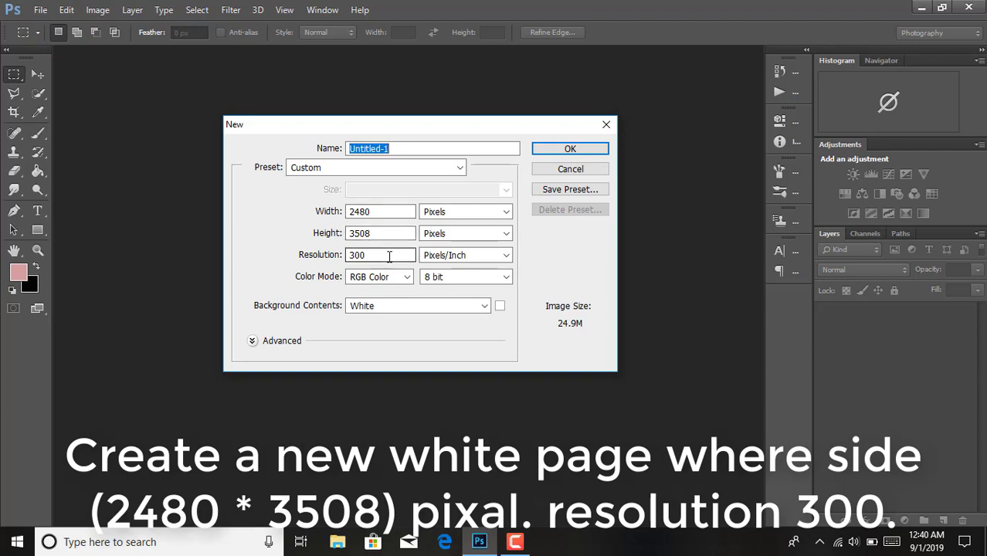
{"action": "left_click", "coordinate": [563, 151]}
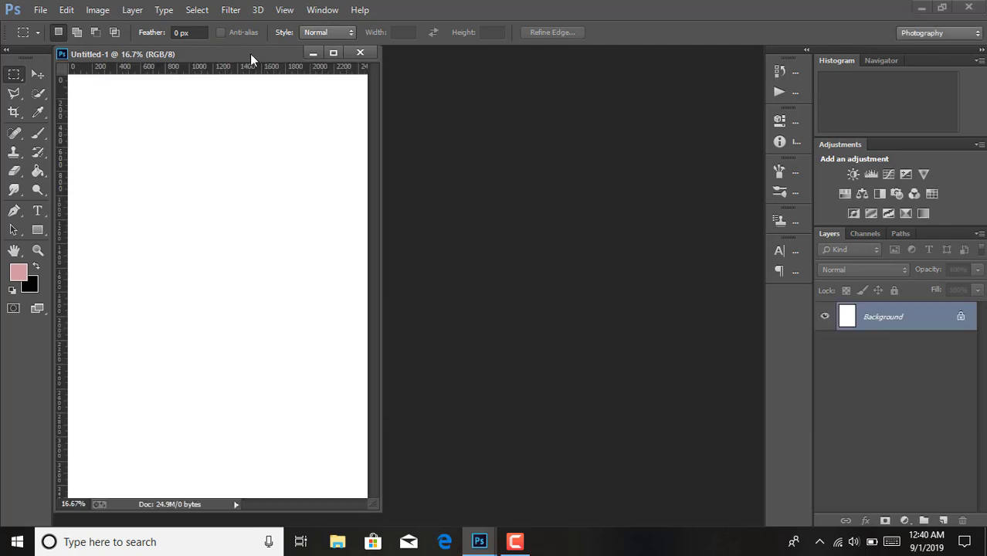
- Unlock the background and cut a slightly smaller page rectangle onto Layer 1 with Layer Via Cut
{"action": "left_click_drag", "start_coordinate": [218, 49], "coordinate": [245, 46]}
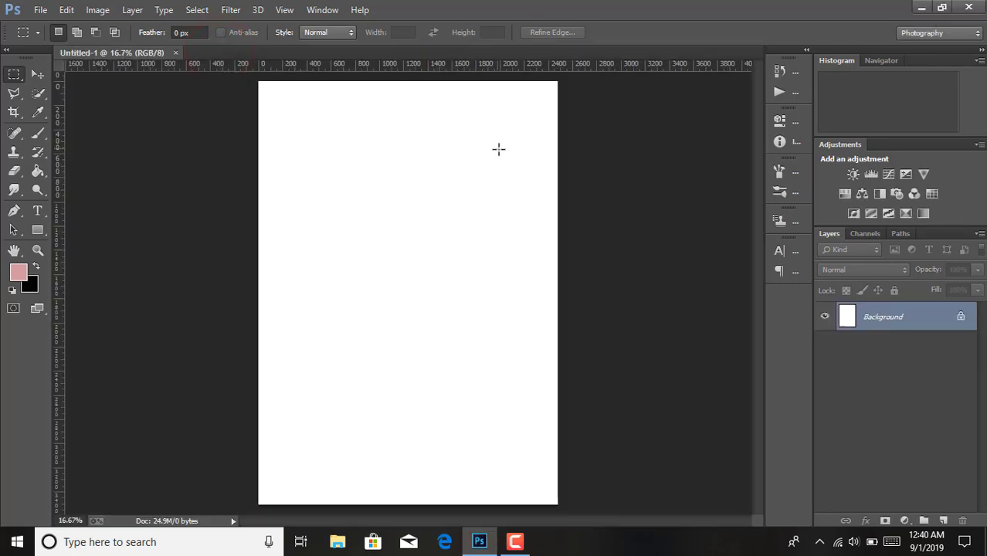
{"action": "left_click", "coordinate": [959, 319]}
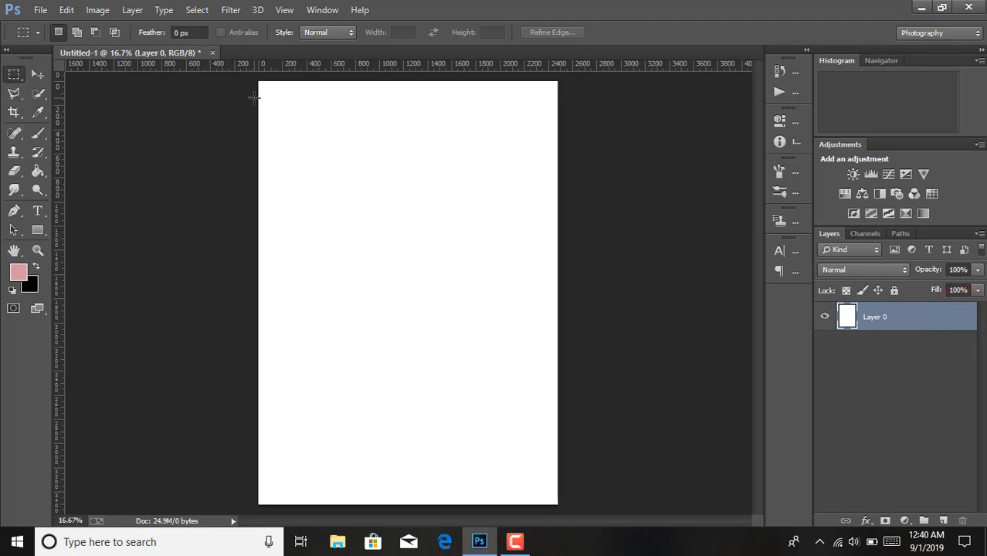
{"action": "mouse_move", "coordinate": [255, 96]}
{"action": "left_mouse_down"}
{"action": "mouse_move", "coordinate": [368, 342]}
{"action": "mouse_move", "coordinate": [503, 481]}
{"action": "mouse_move", "coordinate": [540, 486]}
{"action": "left_mouse_up"}
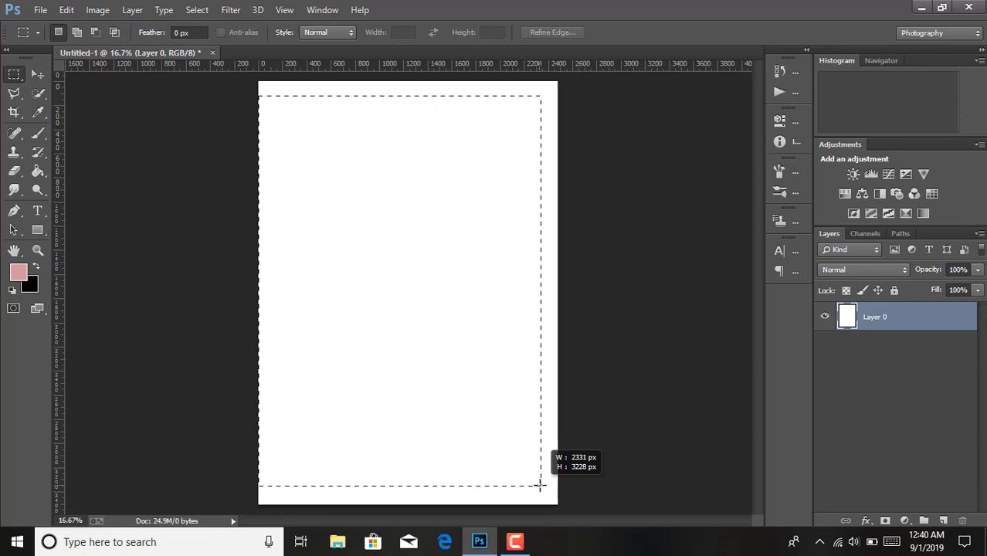
{"action": "left_click_drag", "start_coordinate": [540, 486], "coordinate": [541, 486]}
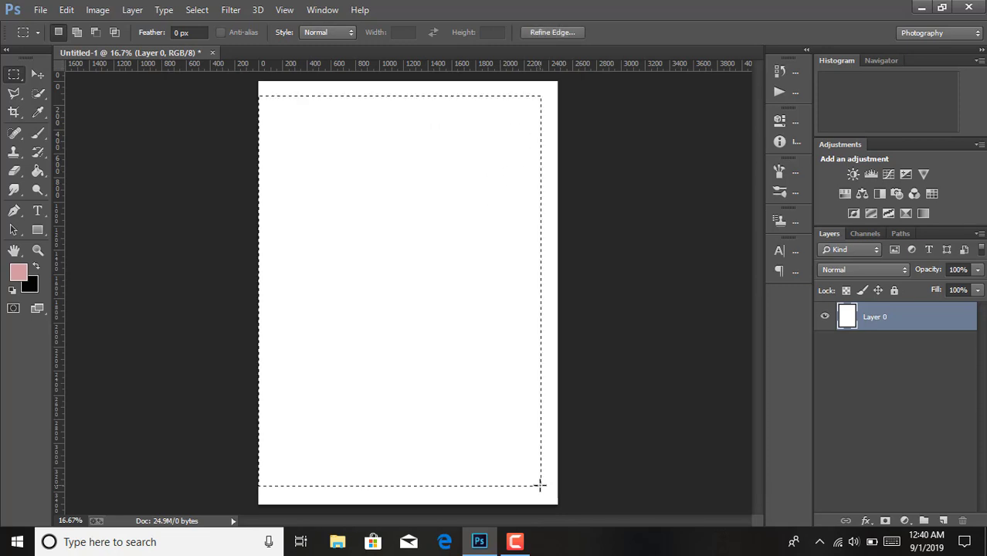
{"action": "right_click", "coordinate": [498, 358]}
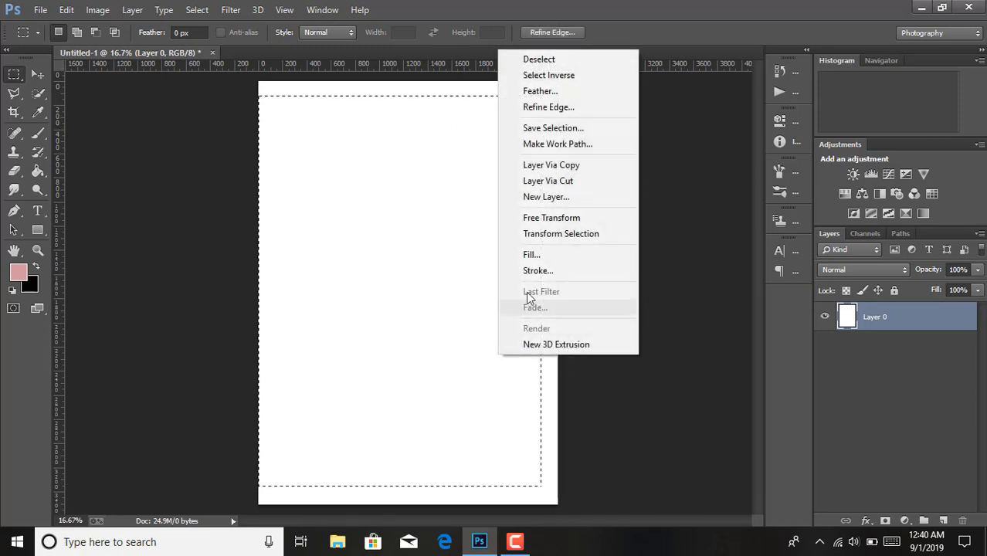
{"action": "left_click", "coordinate": [569, 182]}
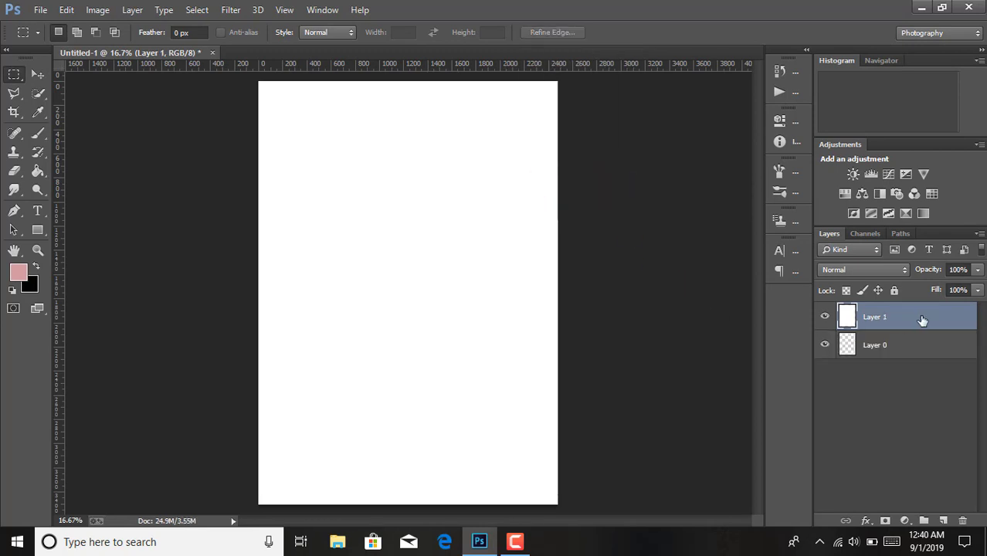
- Add a drop shadow to Layer 1 and enlarge it to about 73 px
{"action": "double_click", "coordinate": [920, 321]}
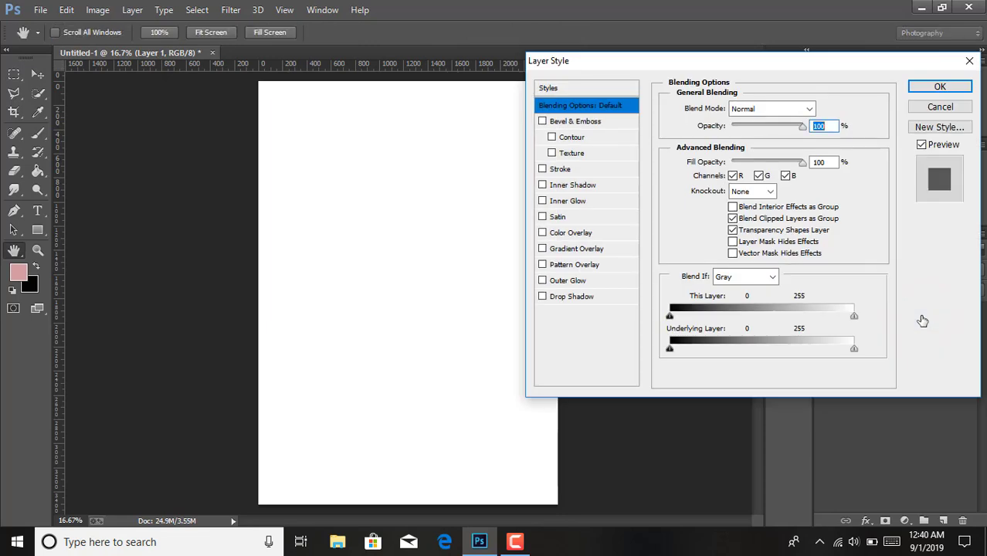
{"action": "left_click", "coordinate": [576, 297]}
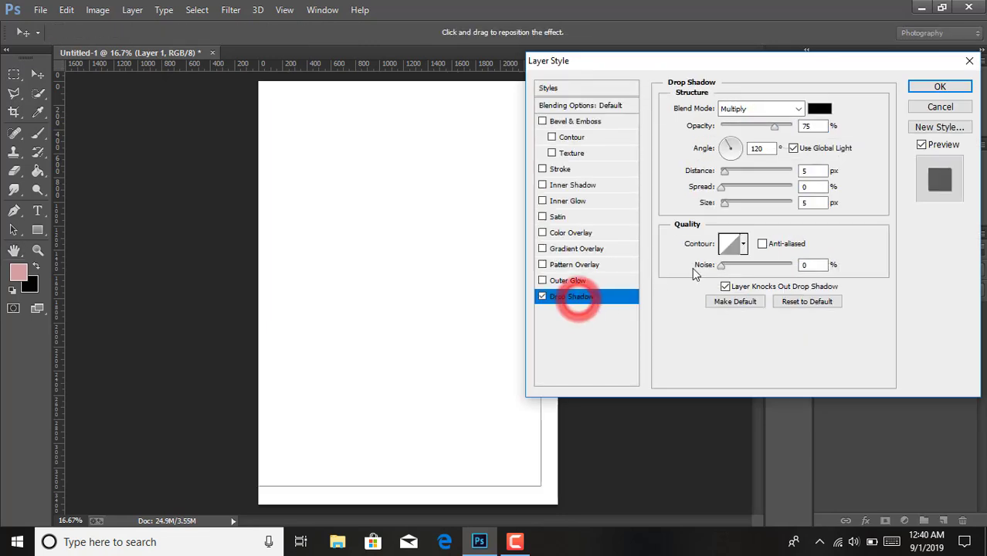
{"action": "left_click_drag", "start_coordinate": [726, 204], "coordinate": [737, 204]}
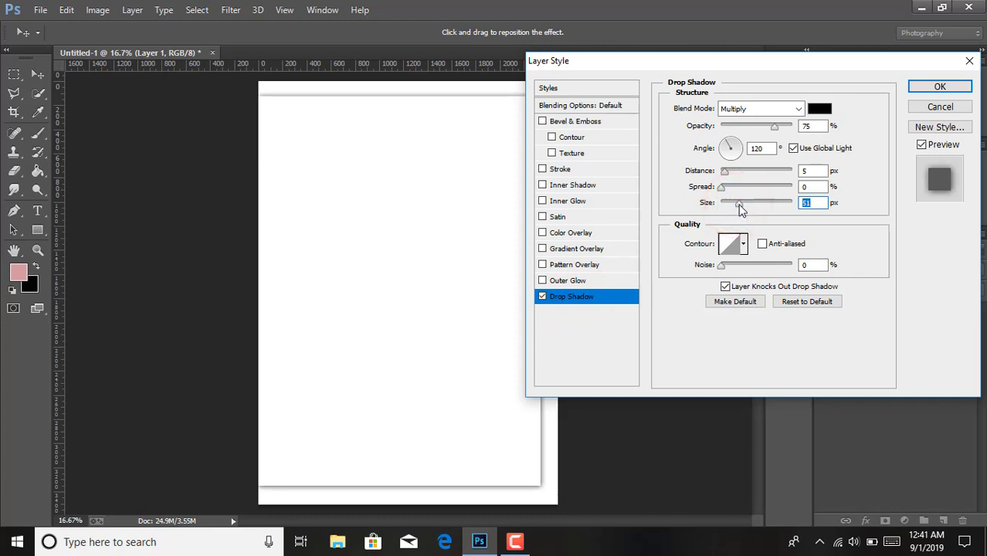
{"action": "left_click_drag", "start_coordinate": [739, 206], "coordinate": [745, 205]}
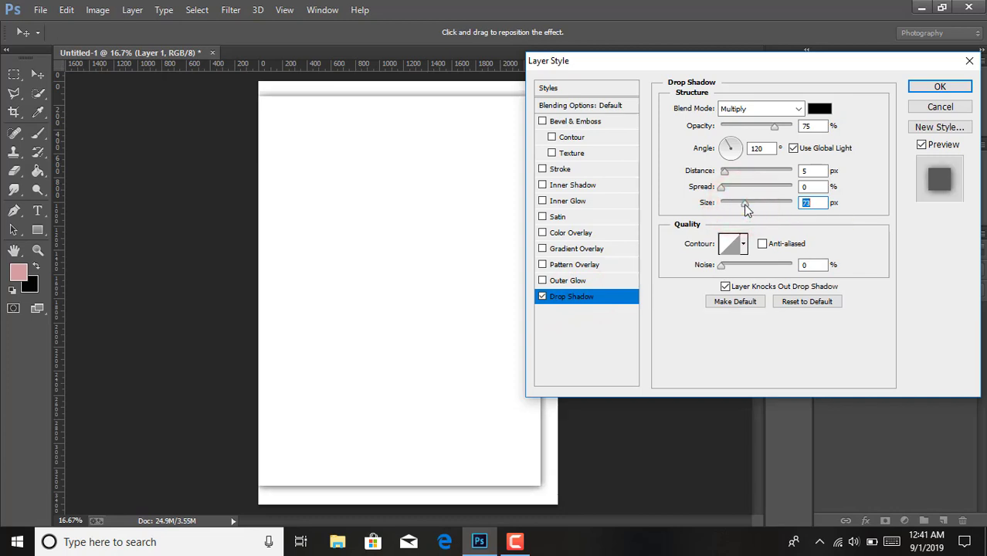
- Set the drop shadow colour to red d02d2d
{"action": "left_click", "coordinate": [819, 108]}
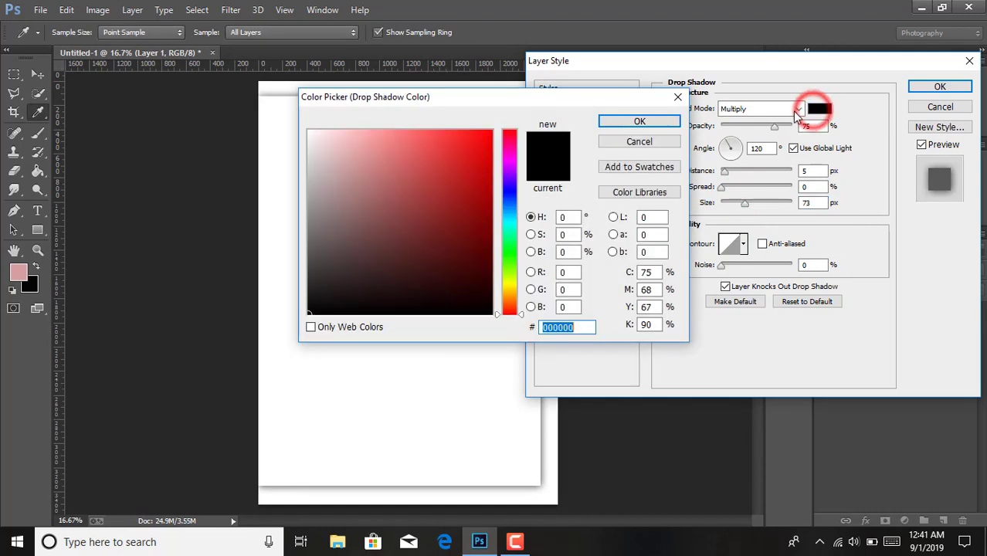
{"action": "left_click", "coordinate": [17, 272]}
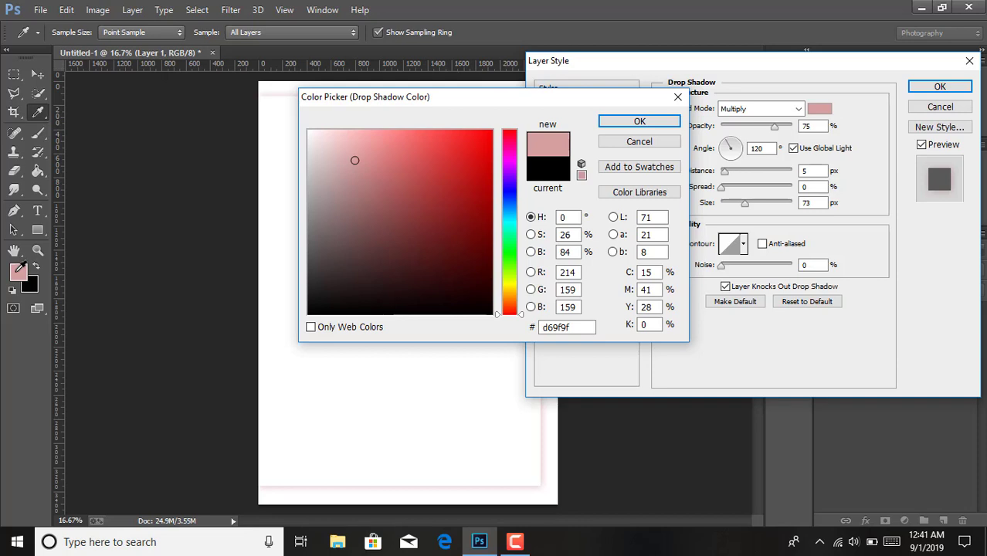
{"action": "left_click_drag", "start_coordinate": [424, 176], "coordinate": [443, 207]}
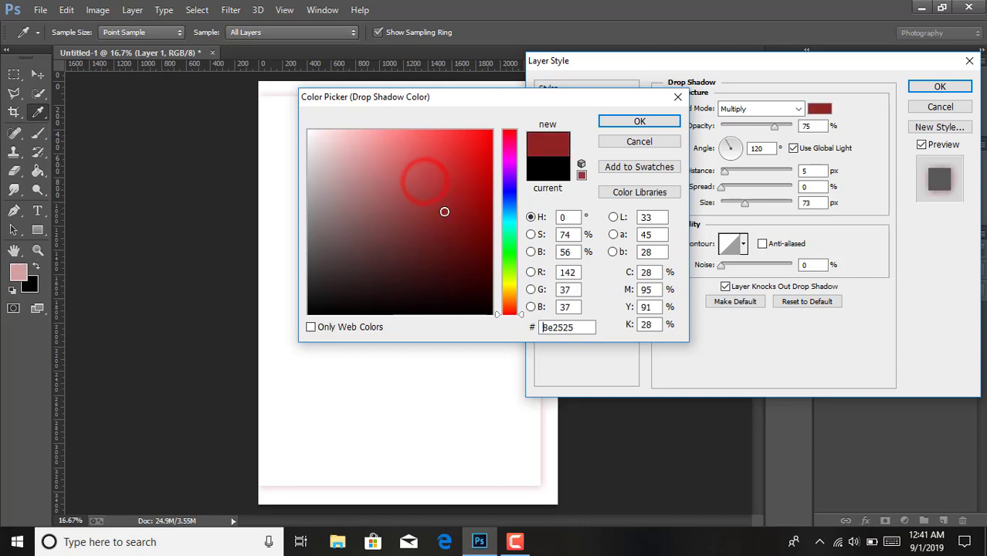
{"action": "left_click", "coordinate": [448, 178]}
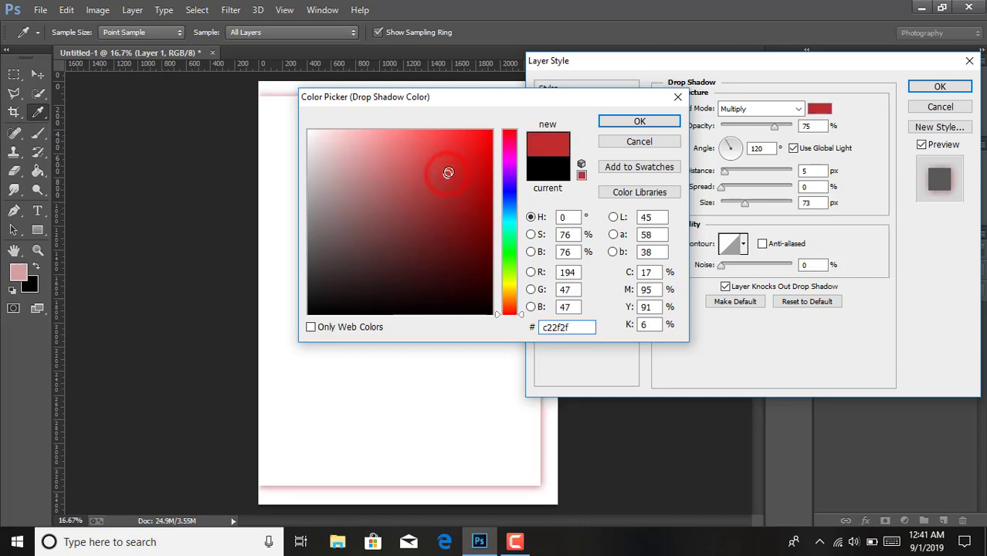
{"action": "left_click", "coordinate": [451, 164]}
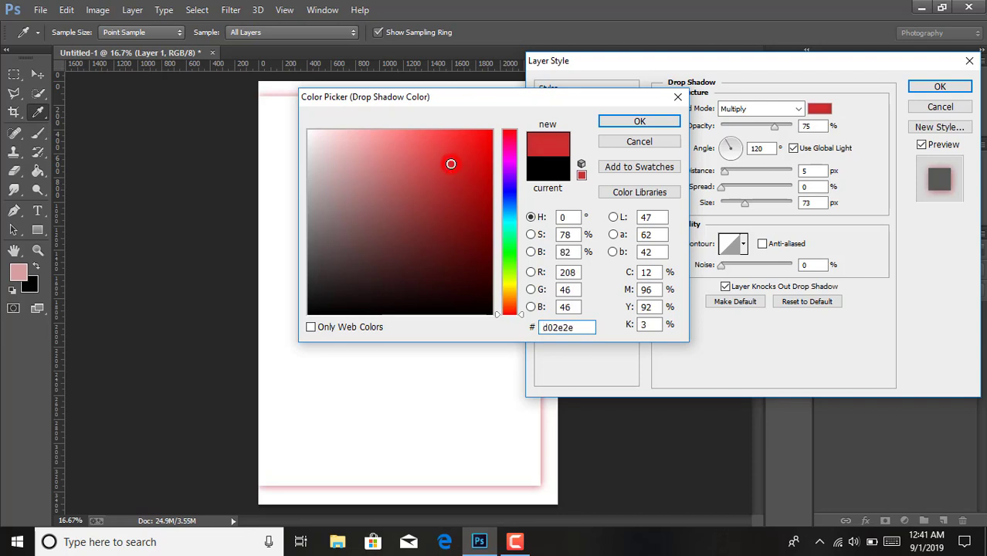
{"action": "left_click", "coordinate": [437, 153]}
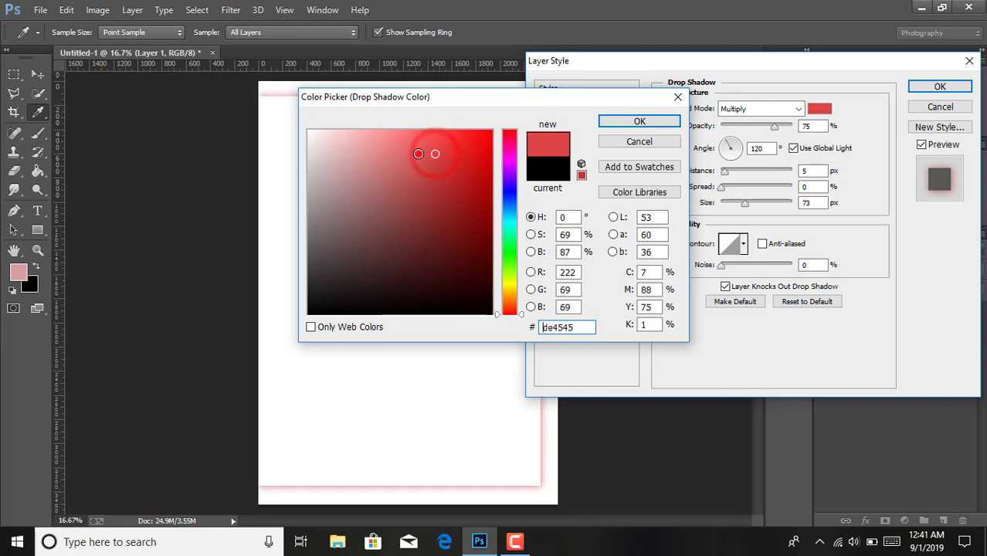
{"action": "left_click", "coordinate": [415, 155]}
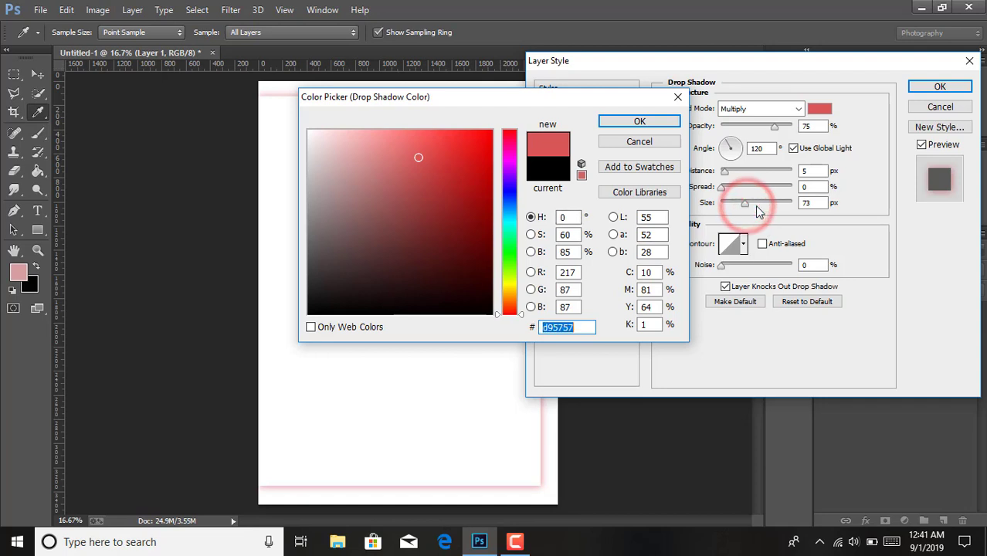
{"action": "left_click_drag", "start_coordinate": [441, 182], "coordinate": [452, 164]}
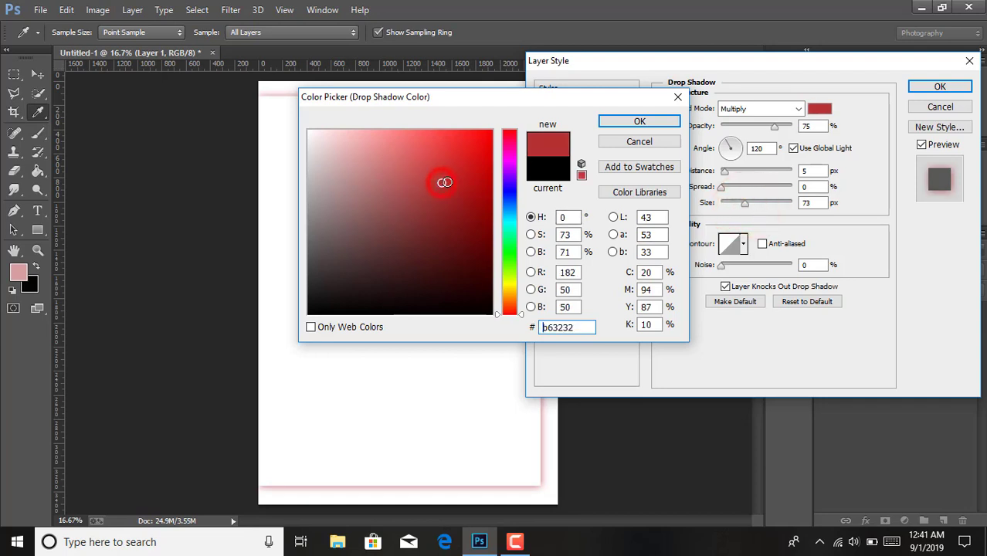
{"action": "left_click", "coordinate": [641, 123]}
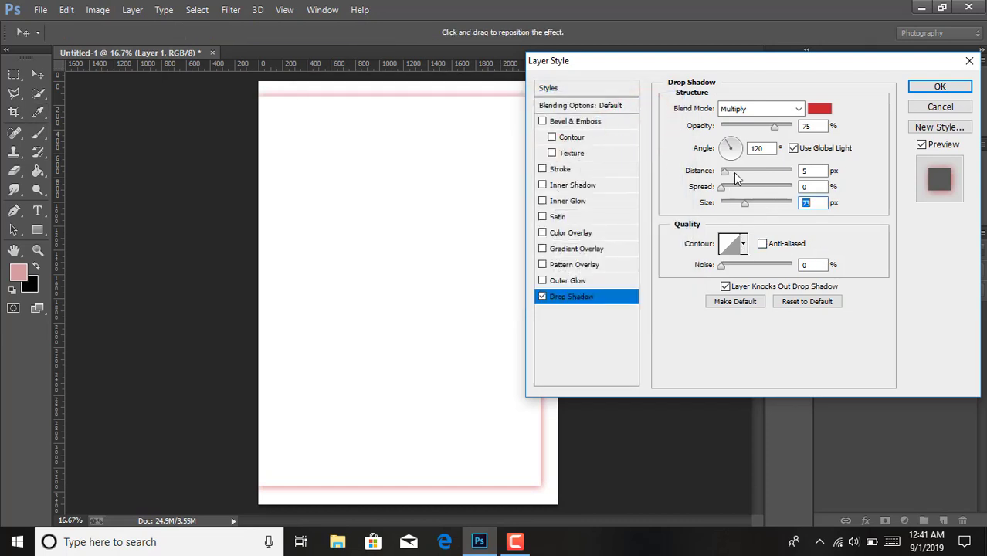
- Turn the shadow angle to 52°, trim its size to 65 px, and apply it
{"action": "mouse_move", "coordinate": [727, 146]}
{"action": "left_mouse_down"}
{"action": "mouse_move", "coordinate": [737, 157]}
{"action": "mouse_move", "coordinate": [721, 152]}
{"action": "left_mouse_up"}
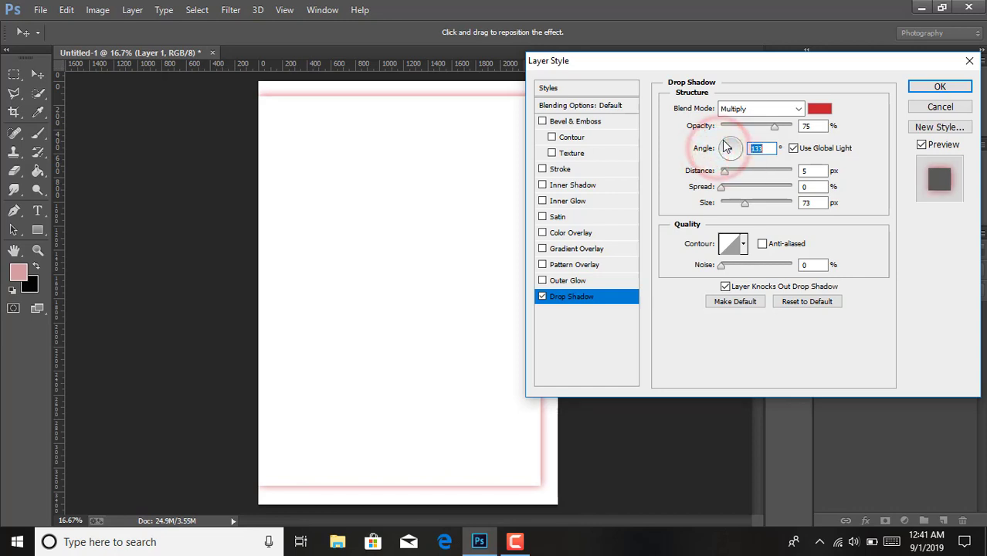
{"action": "left_click_drag", "start_coordinate": [721, 152], "coordinate": [739, 156]}
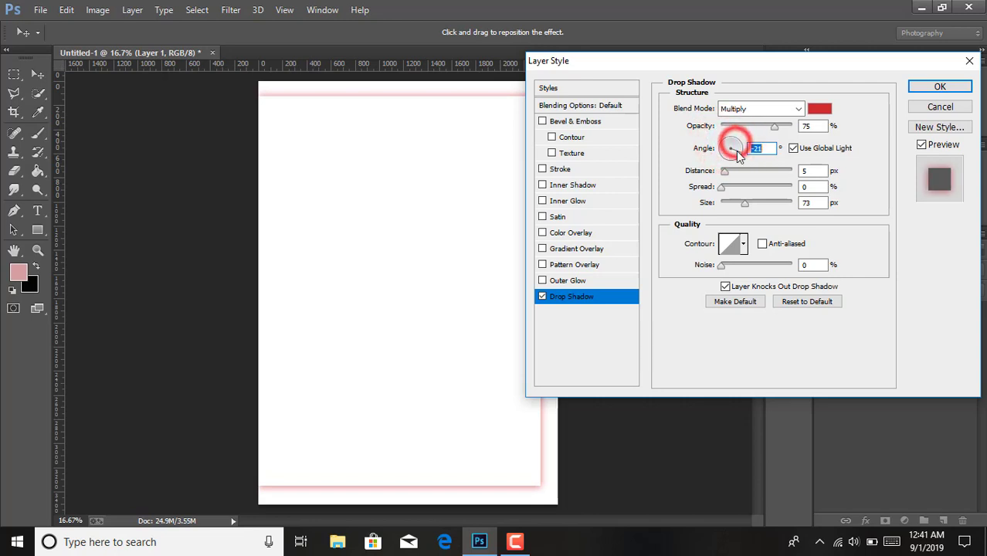
{"action": "left_click", "coordinate": [738, 155]}
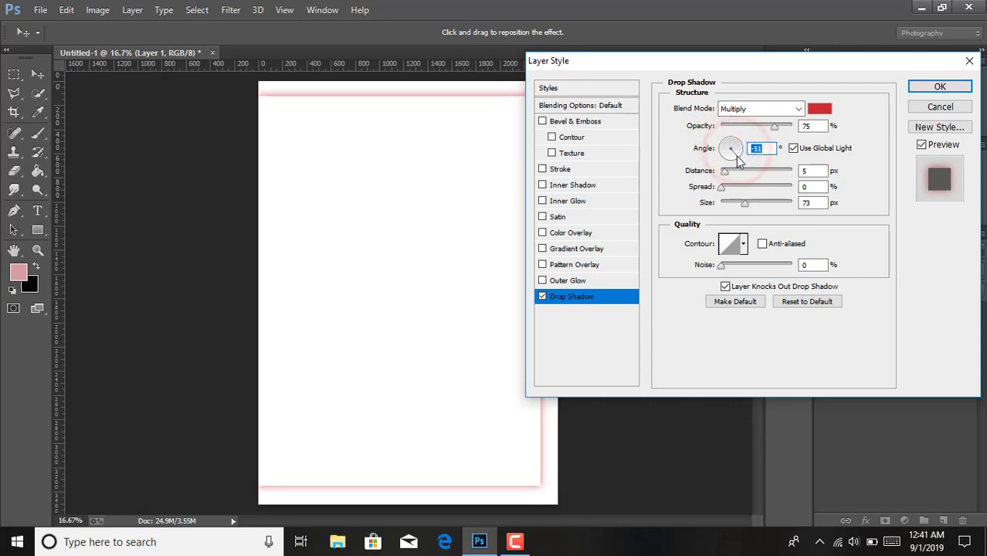
{"action": "left_click_drag", "start_coordinate": [738, 158], "coordinate": [742, 149]}
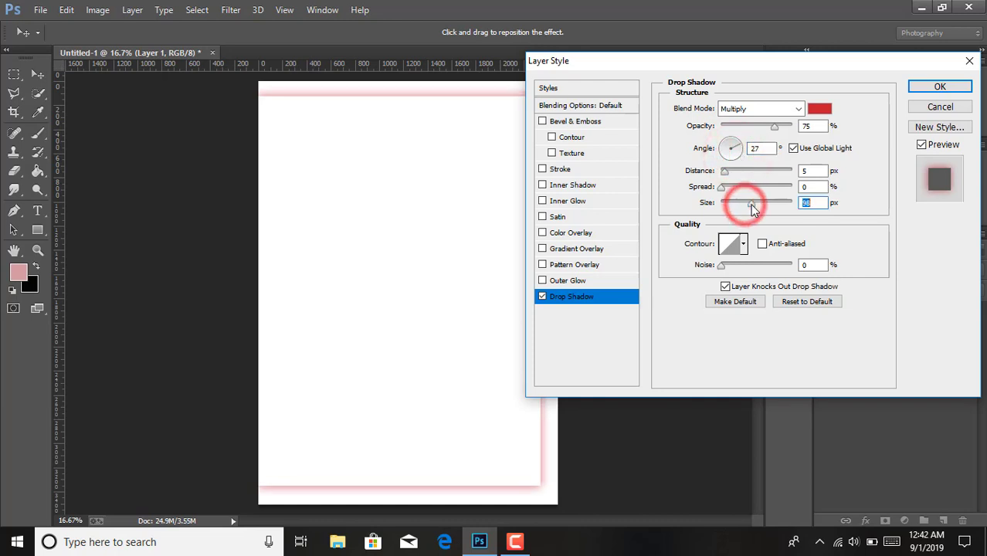
{"action": "left_click_drag", "start_coordinate": [754, 208], "coordinate": [745, 212]}
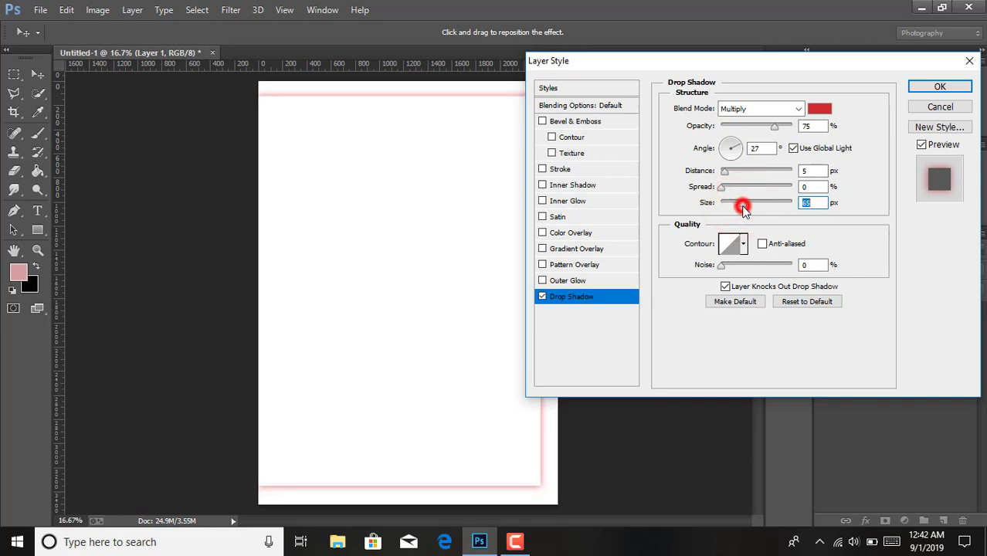
{"action": "left_click", "coordinate": [741, 151]}
{"action": "left_click", "coordinate": [738, 141]}
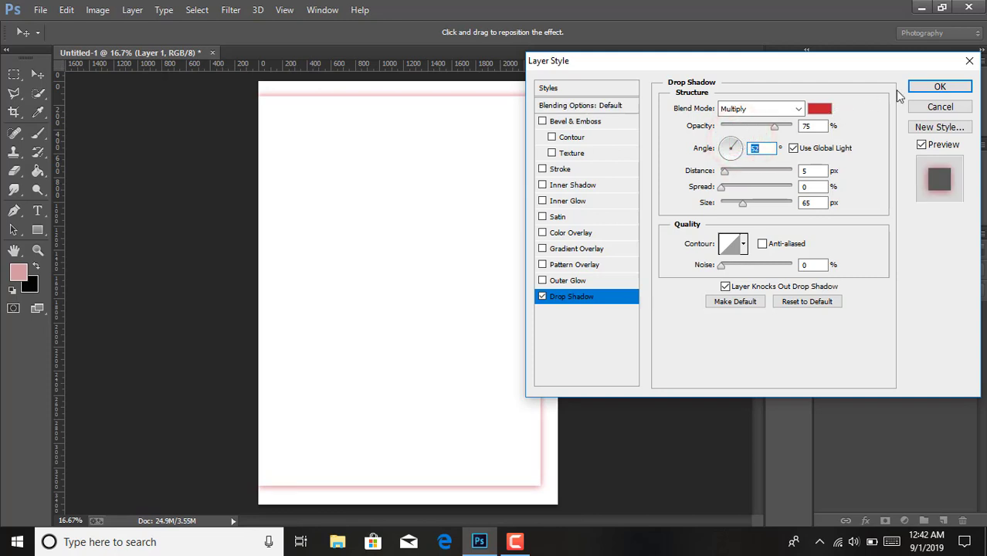
{"action": "left_click", "coordinate": [929, 86]}
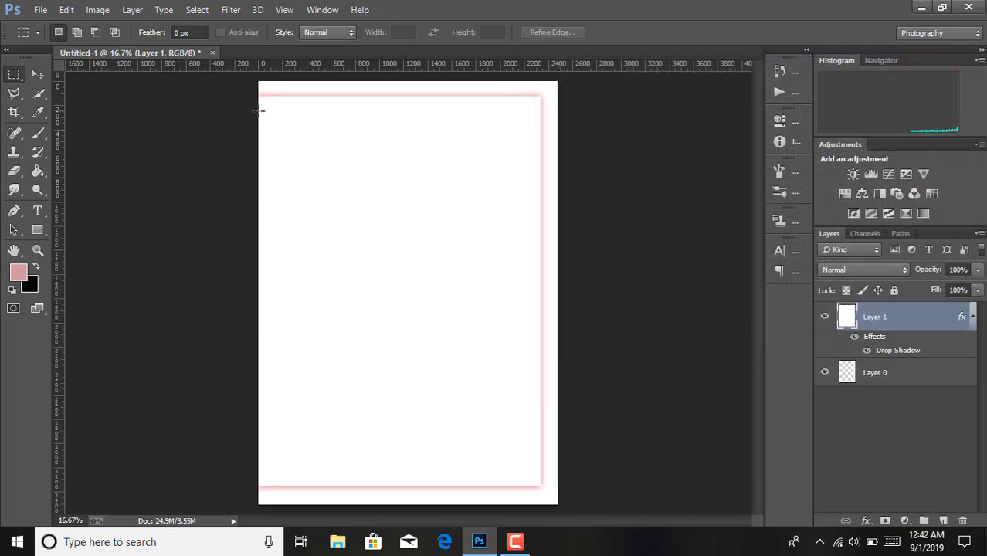
- Cut an inner page rectangle onto Layer 2 and nudge it down slightly
{"action": "left_click_drag", "start_coordinate": [258, 111], "coordinate": [523, 470]}
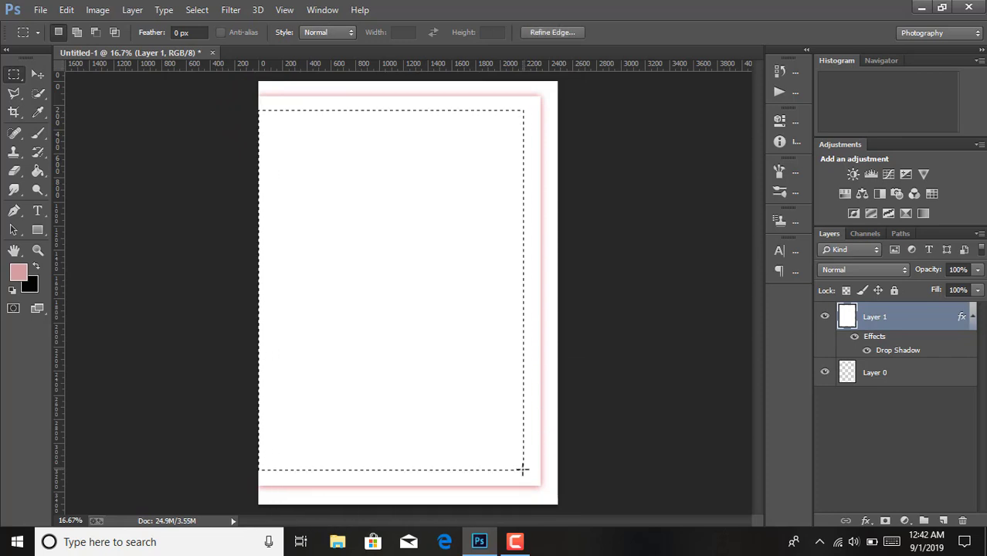
{"action": "right_click", "coordinate": [492, 341]}
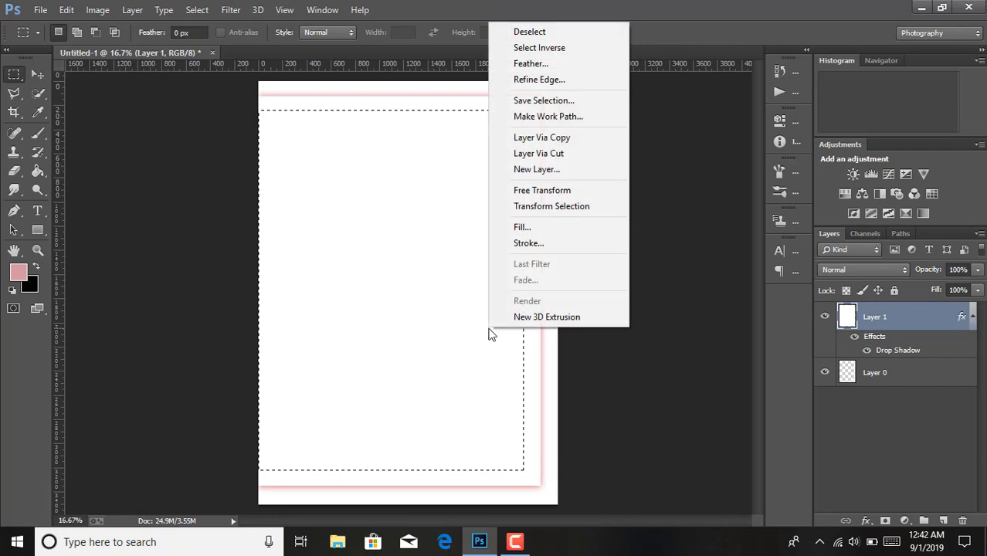
{"action": "left_click", "coordinate": [560, 148]}
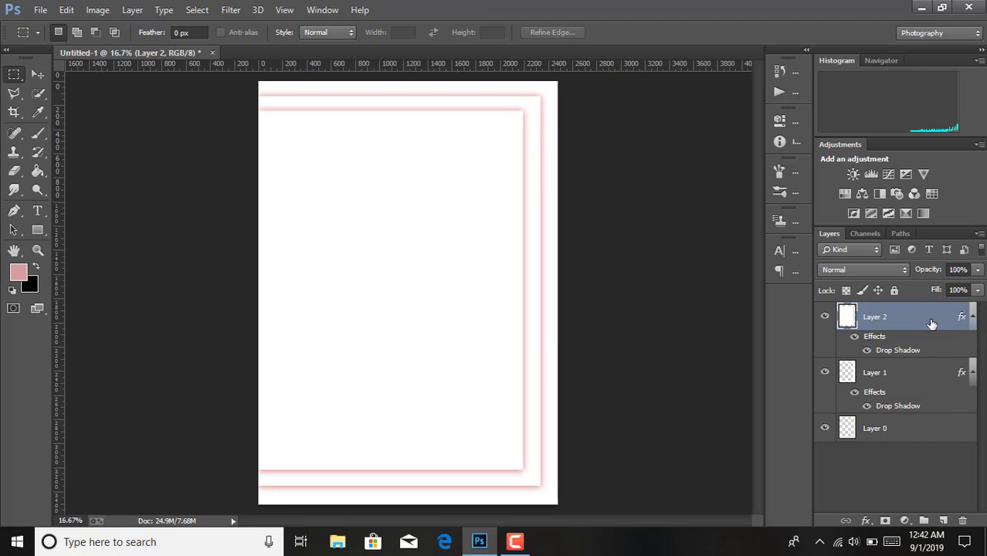
{"action": "key", "text": "ctrl+t"}
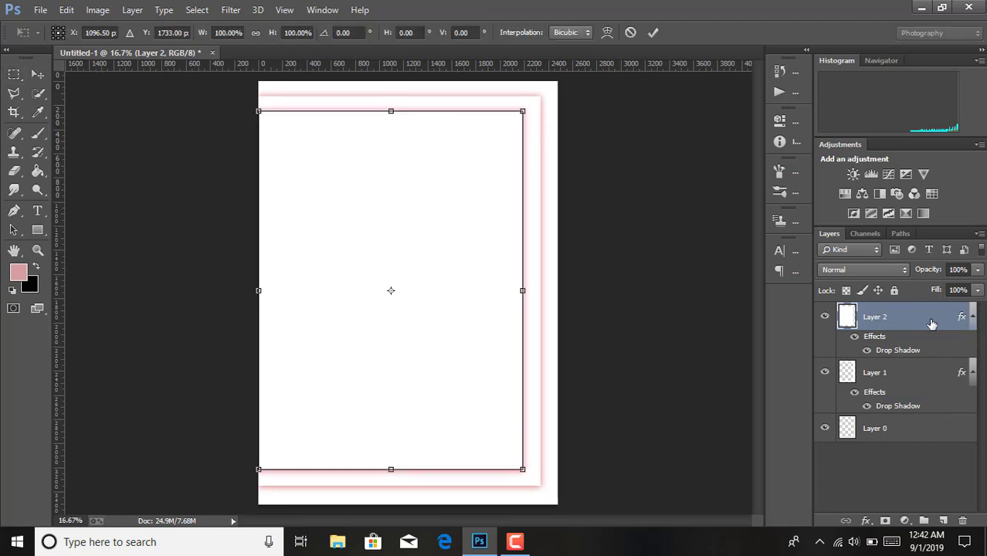
{"action": "key", "text": "Down"}
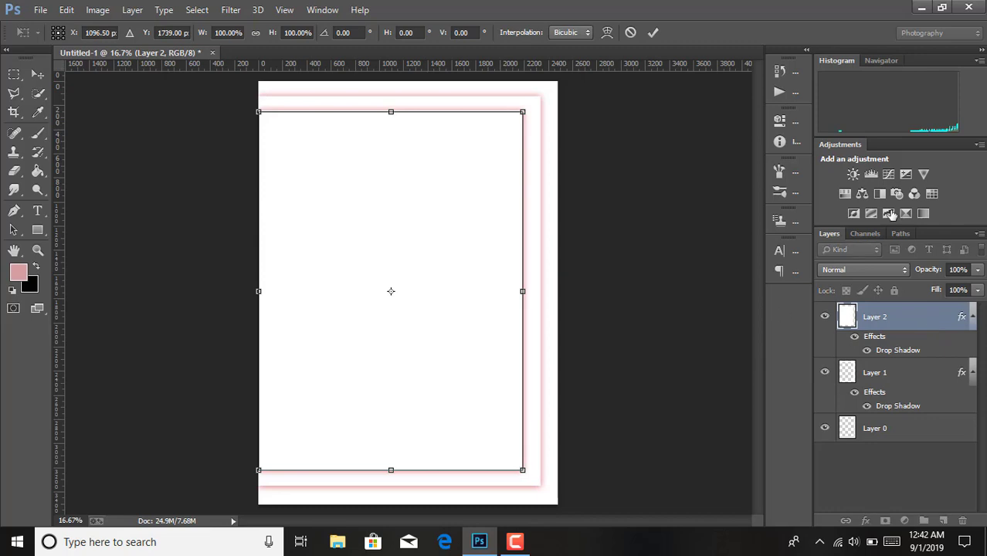
{"action": "left_click", "coordinate": [653, 32]}
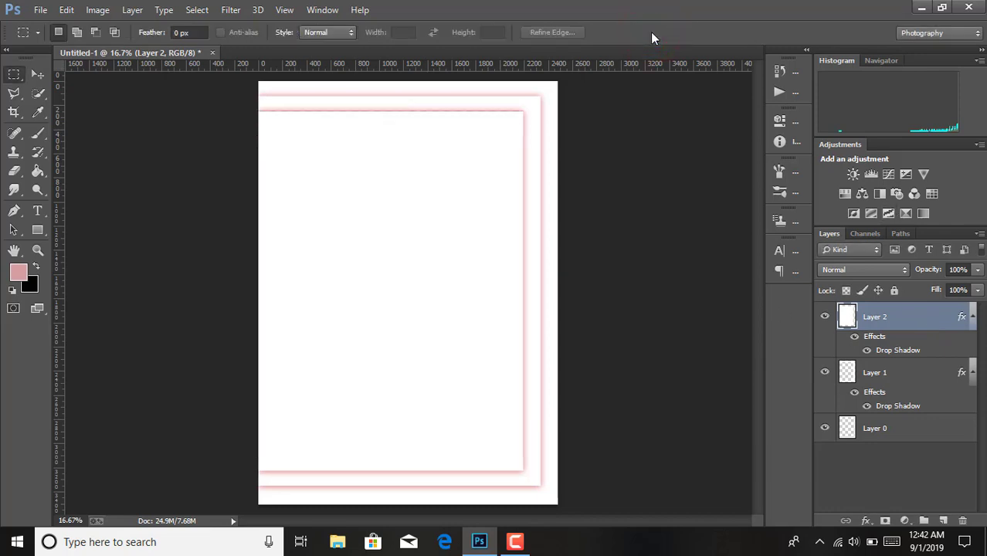
- Merge all visible page layers into a single layer
{"action": "right_click", "coordinate": [926, 320]}
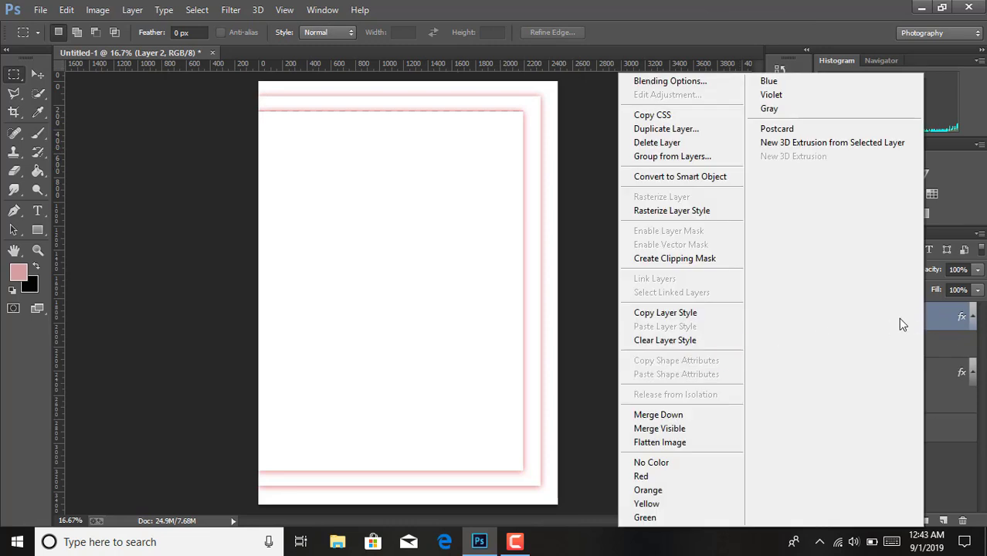
{"action": "left_click", "coordinate": [673, 431]}
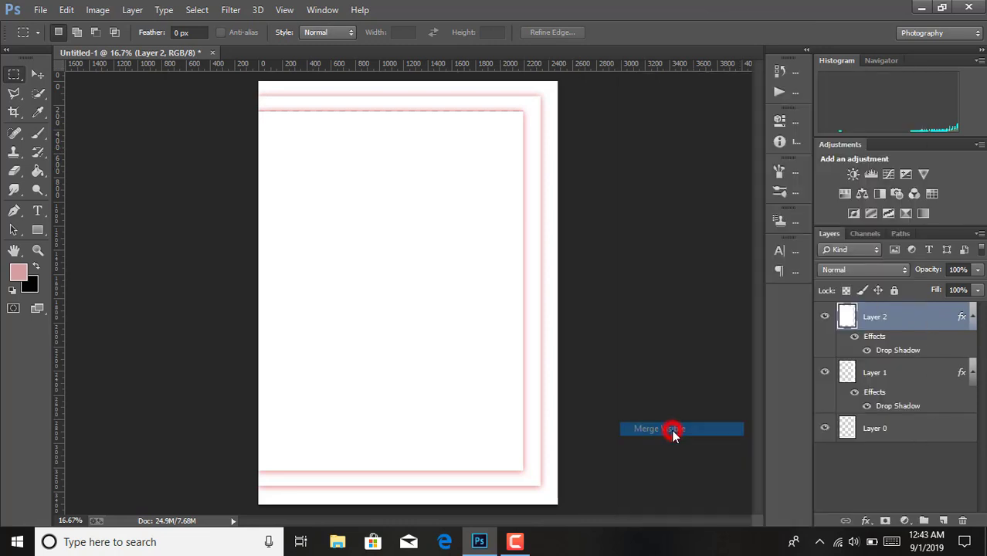
{"action": "left_click", "coordinate": [38, 133]}
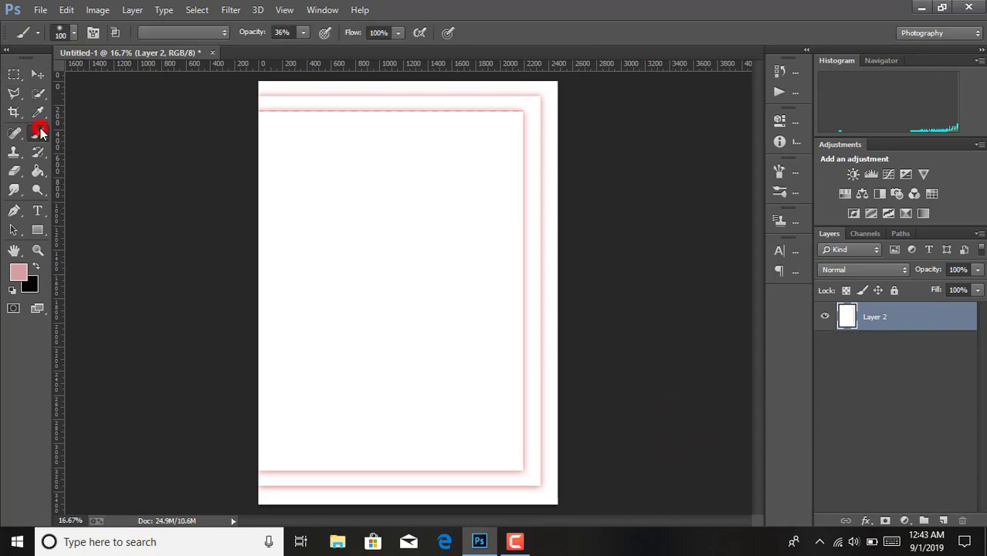
{"action": "left_click", "coordinate": [14, 75]}
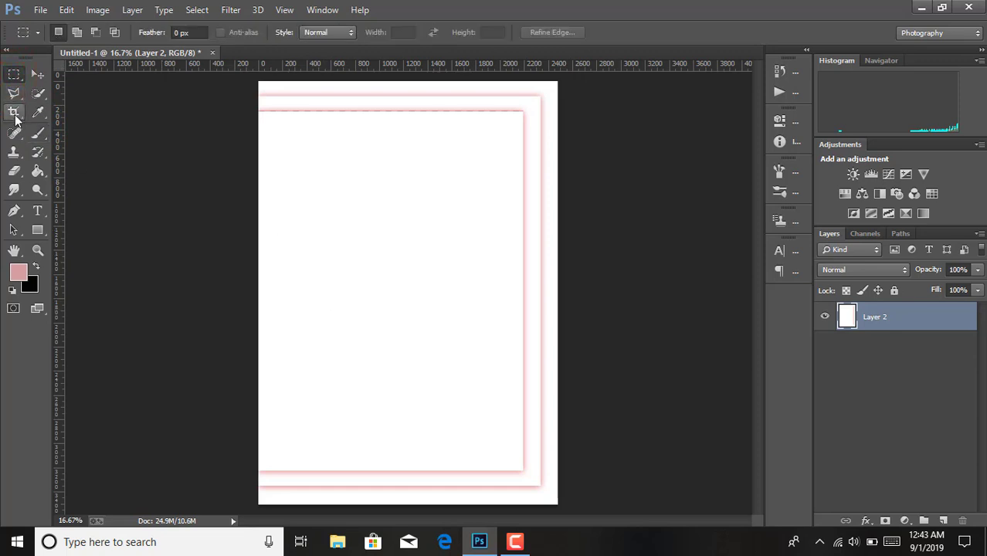
- Drag a vertical guide from the left ruler to the page's left margin
{"action": "left_click", "coordinate": [32, 76]}
{"action": "left_click_drag", "start_coordinate": [57, 154], "coordinate": [275, 169]}
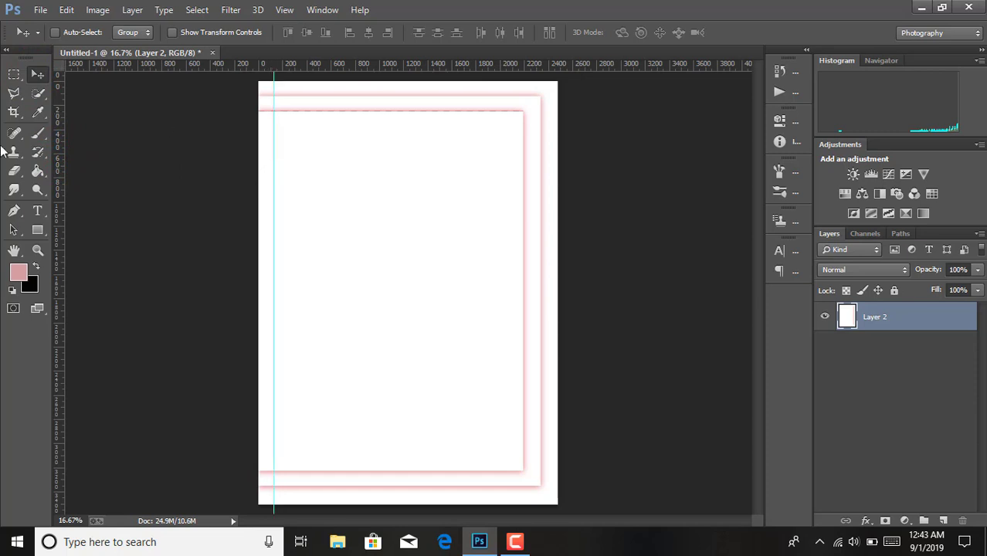
{"action": "left_click", "coordinate": [13, 75]}
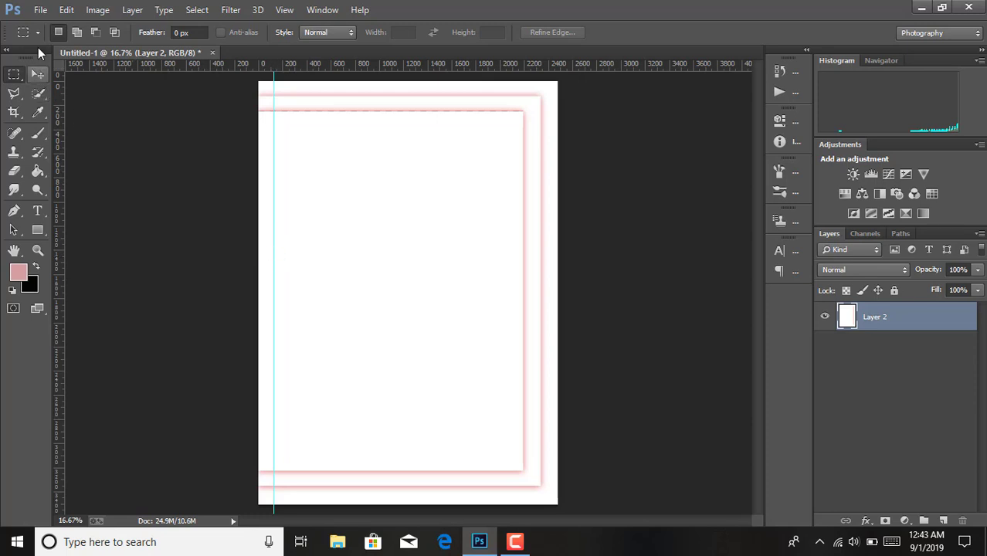
{"action": "left_click", "coordinate": [37, 75]}
{"action": "left_click", "coordinate": [40, 11]}
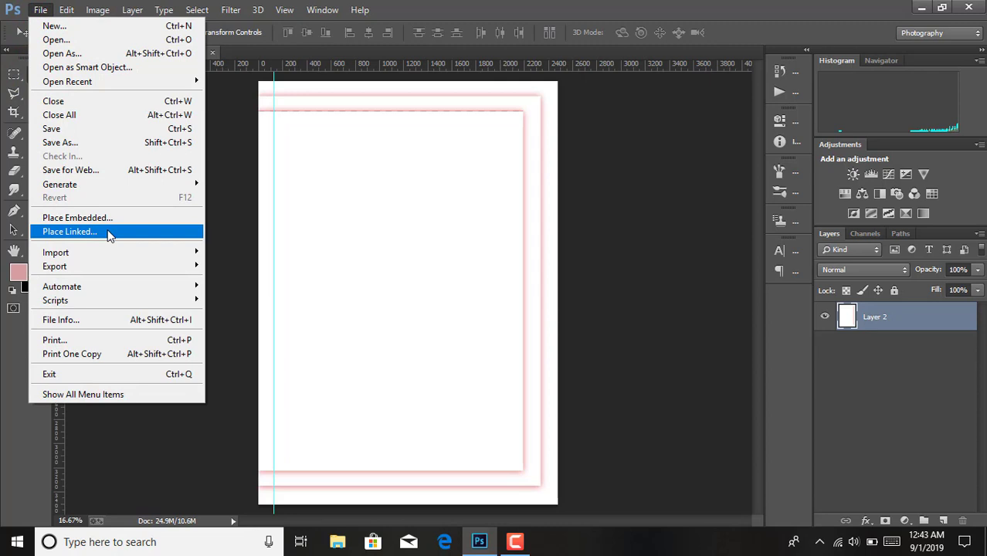
- Place the Keyboard-PNG-Free-Download image from the Desktop as a linked file
{"action": "left_click", "coordinate": [108, 234]}
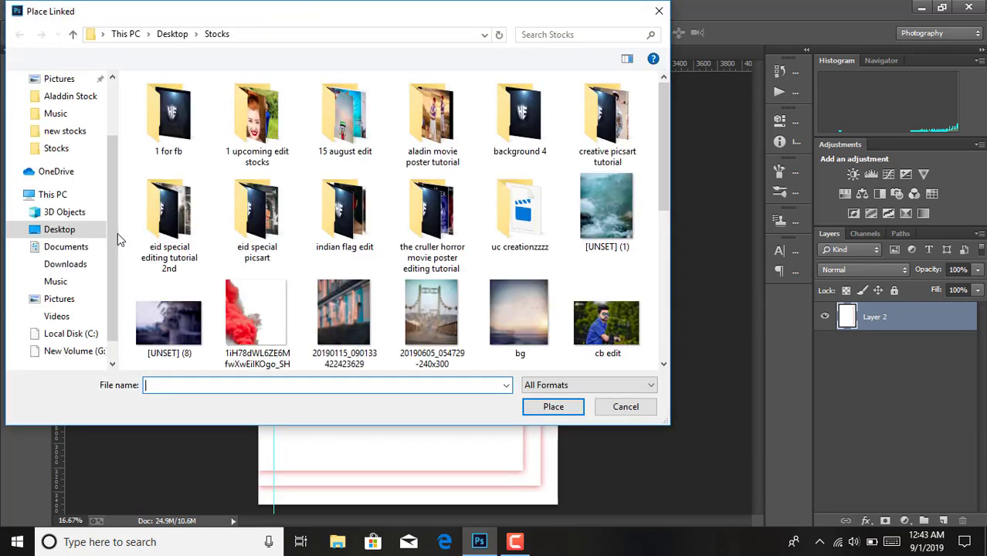
{"action": "scroll", "coordinate": [510, 309], "scroll_direction": "down", "scroll_amount": 1}
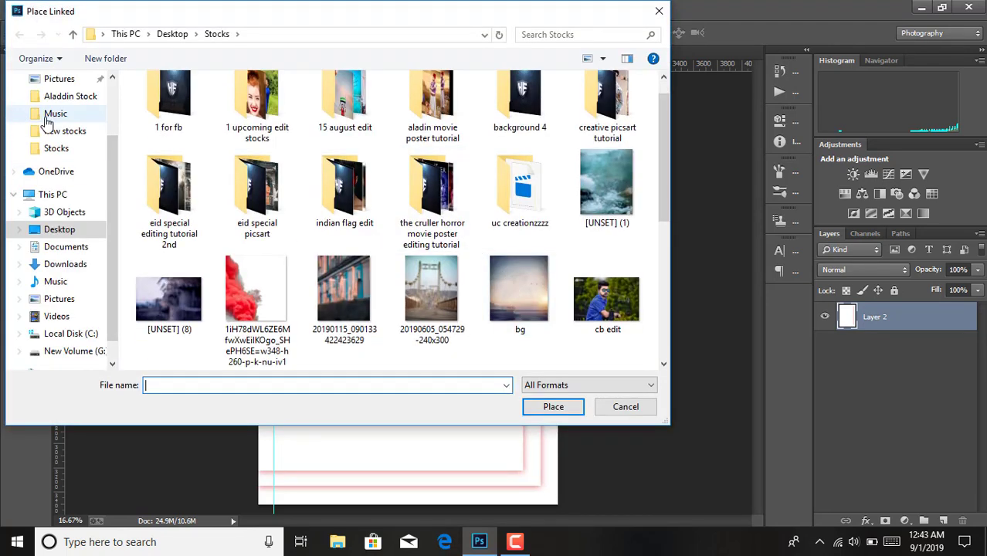
{"action": "left_click", "coordinate": [61, 231]}
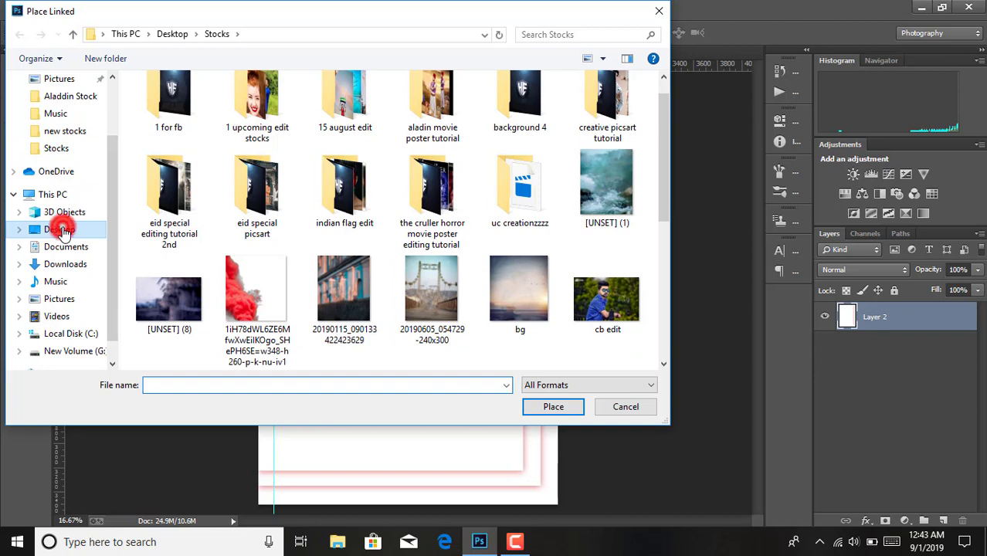
{"action": "scroll", "coordinate": [273, 206], "scroll_direction": "down", "scroll_amount": 1}
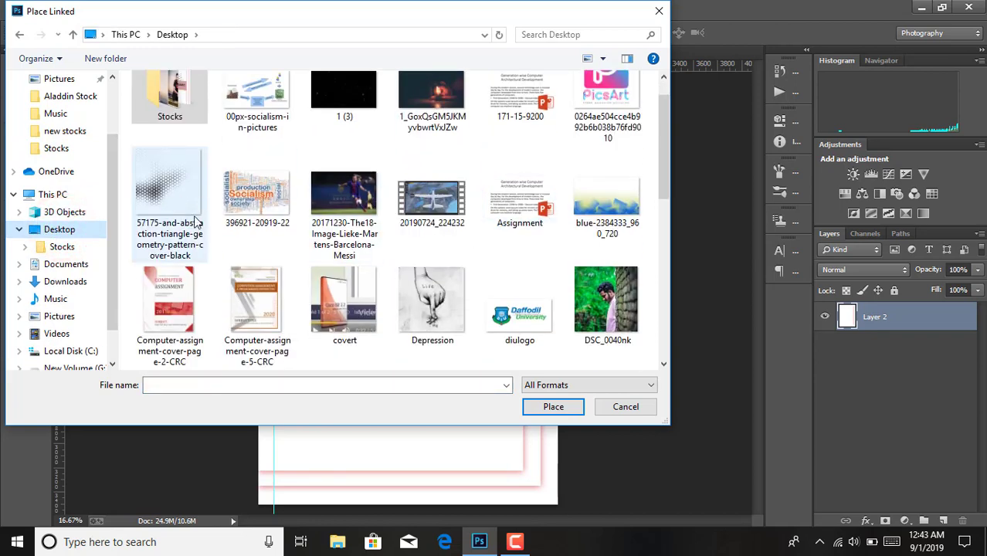
{"action": "scroll", "coordinate": [255, 209], "scroll_direction": "down", "scroll_amount": 5}
{"action": "scroll", "coordinate": [340, 232], "scroll_direction": "down", "scroll_amount": 2}
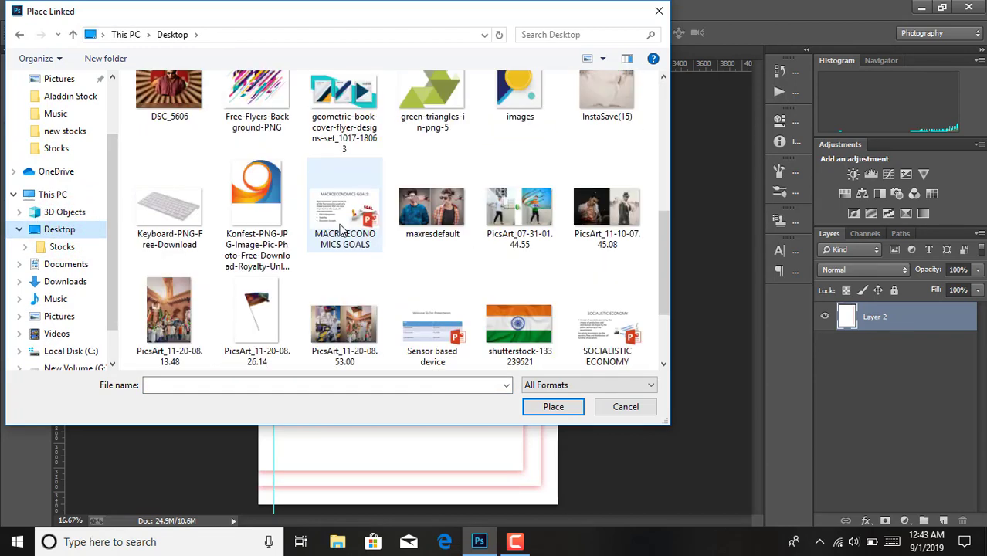
{"action": "double_click", "coordinate": [168, 219]}
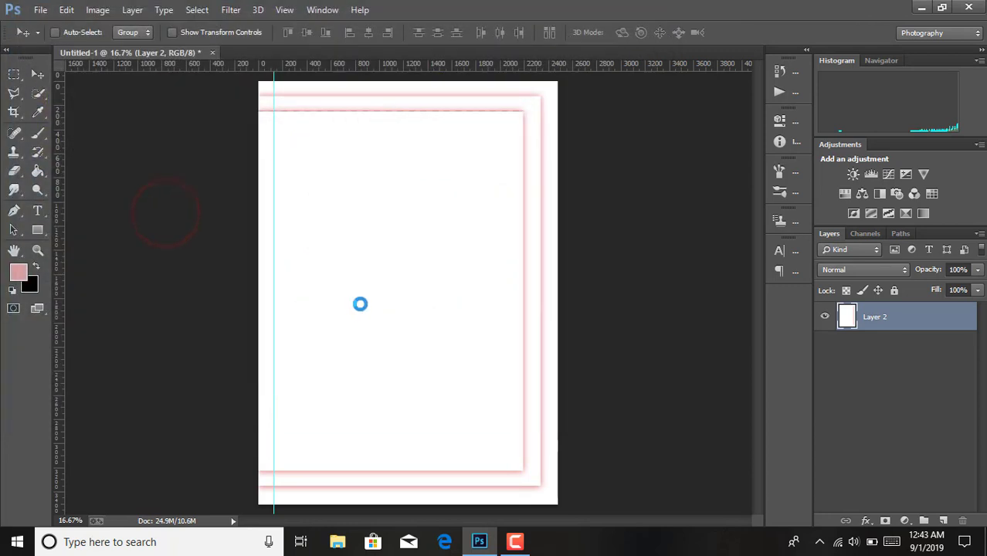
- Flip the keyboard horizontally, rotate it about -94°, and enlarge it across the lower-left corner
{"action": "right_click", "coordinate": [495, 288]}
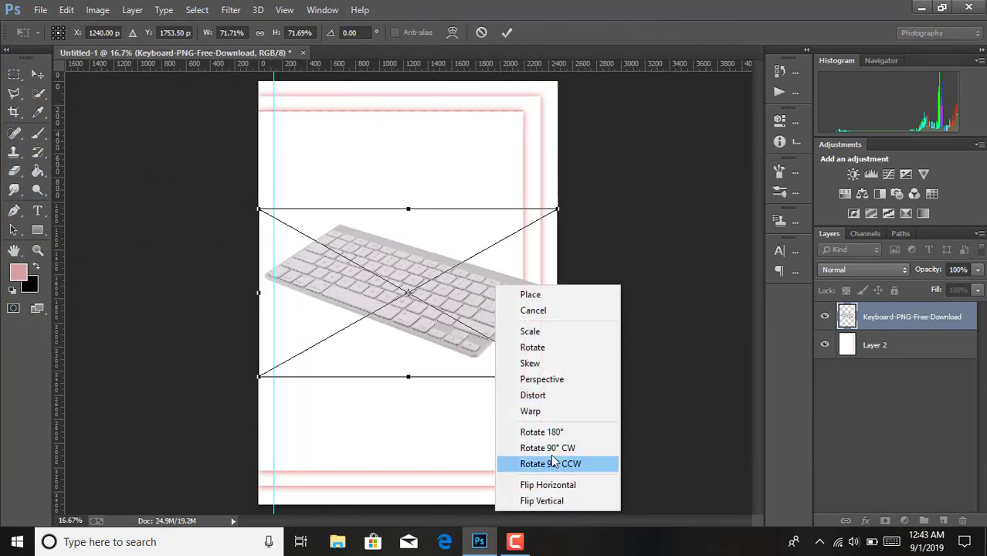
{"action": "left_click", "coordinate": [547, 485]}
{"action": "left_click_drag", "start_coordinate": [513, 268], "coordinate": [471, 226]}
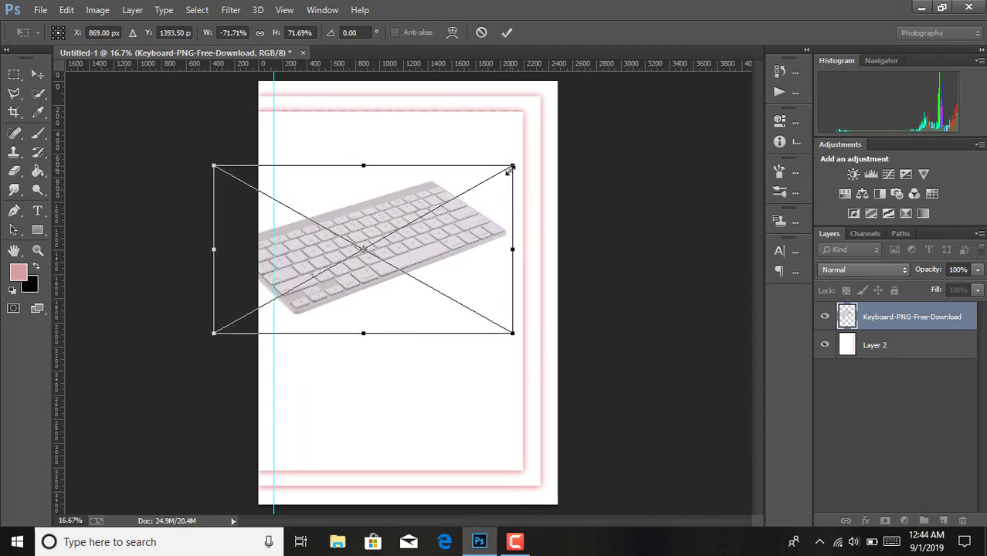
{"action": "left_click_drag", "start_coordinate": [524, 161], "coordinate": [269, 166]}
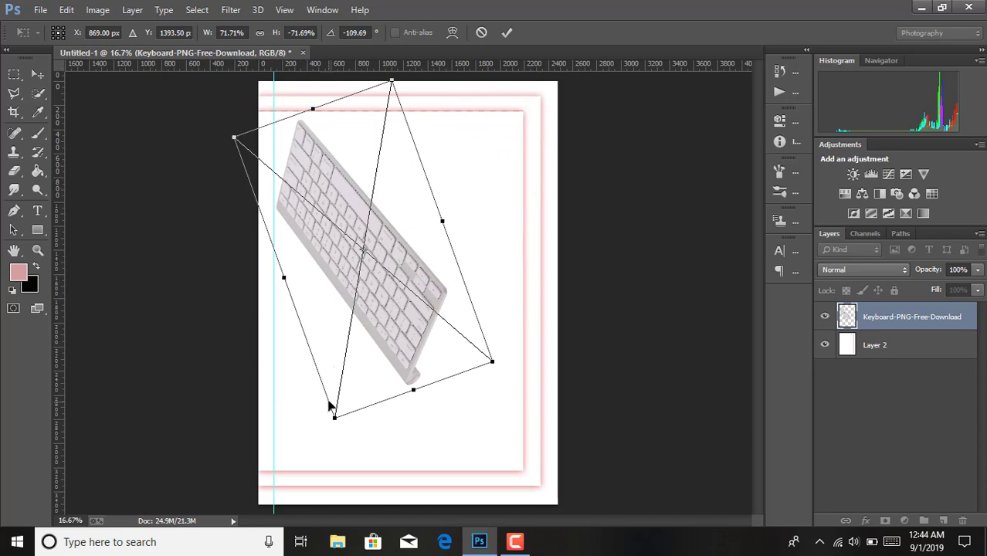
{"action": "left_click_drag", "start_coordinate": [485, 369], "coordinate": [565, 424]}
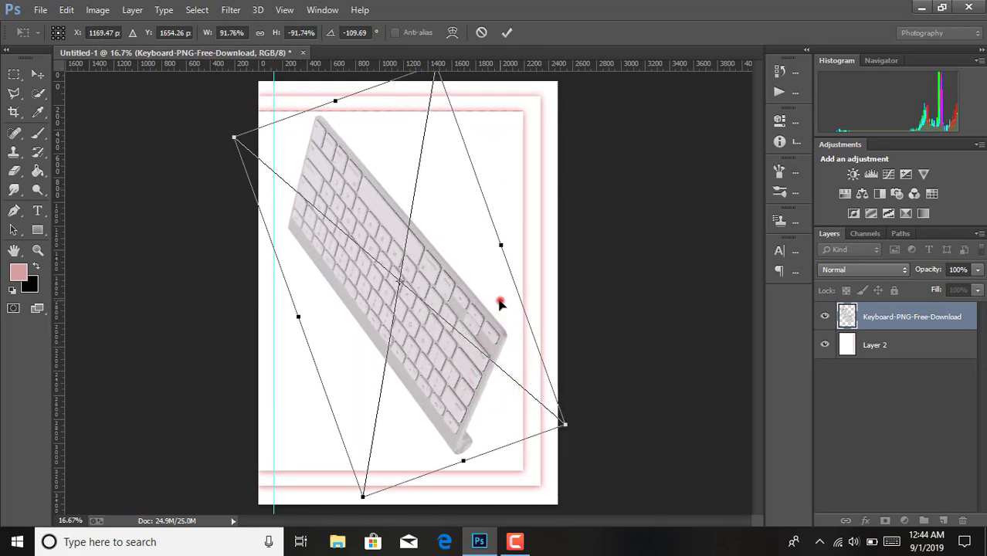
{"action": "left_click_drag", "start_coordinate": [500, 304], "coordinate": [404, 470]}
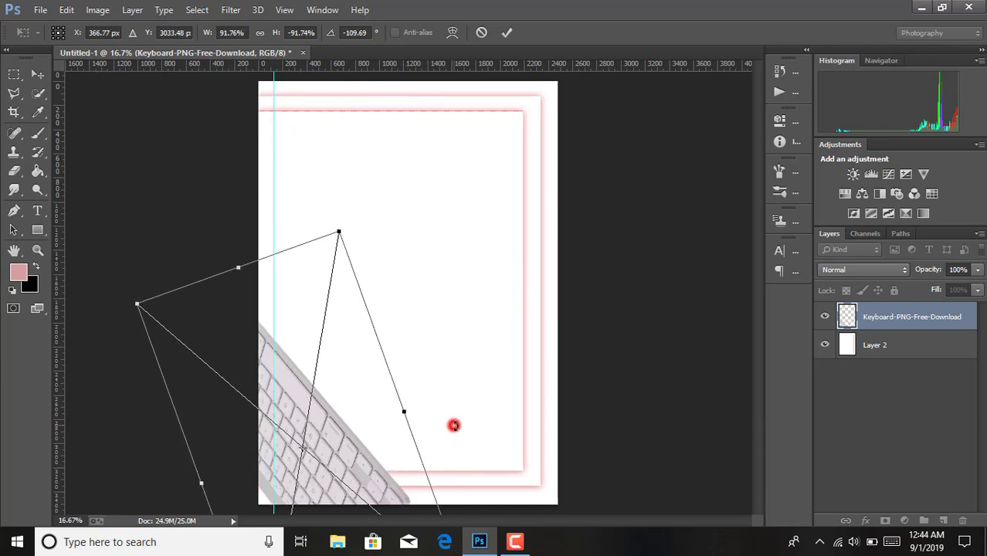
{"action": "left_click_drag", "start_coordinate": [454, 426], "coordinate": [473, 468]}
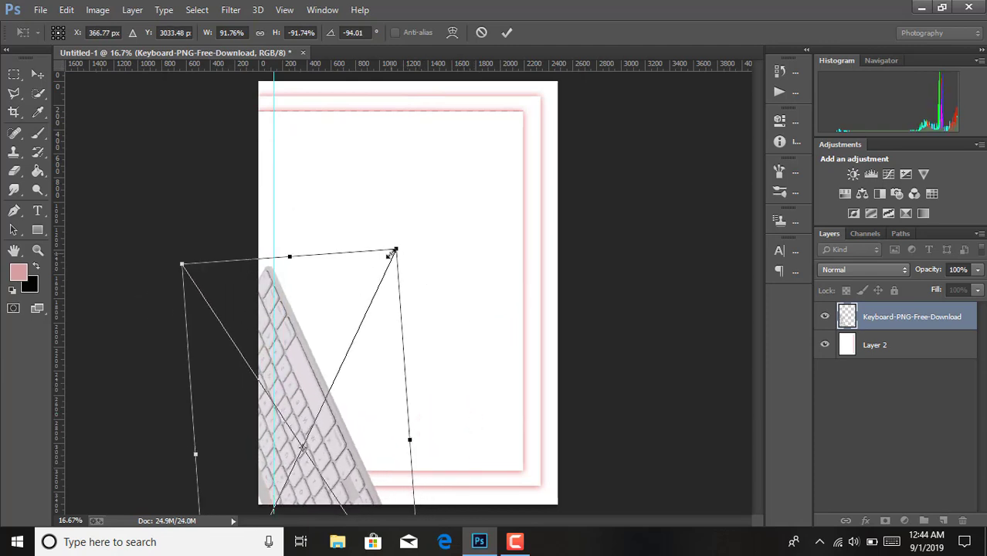
{"action": "left_click_drag", "start_coordinate": [395, 250], "coordinate": [418, 206]}
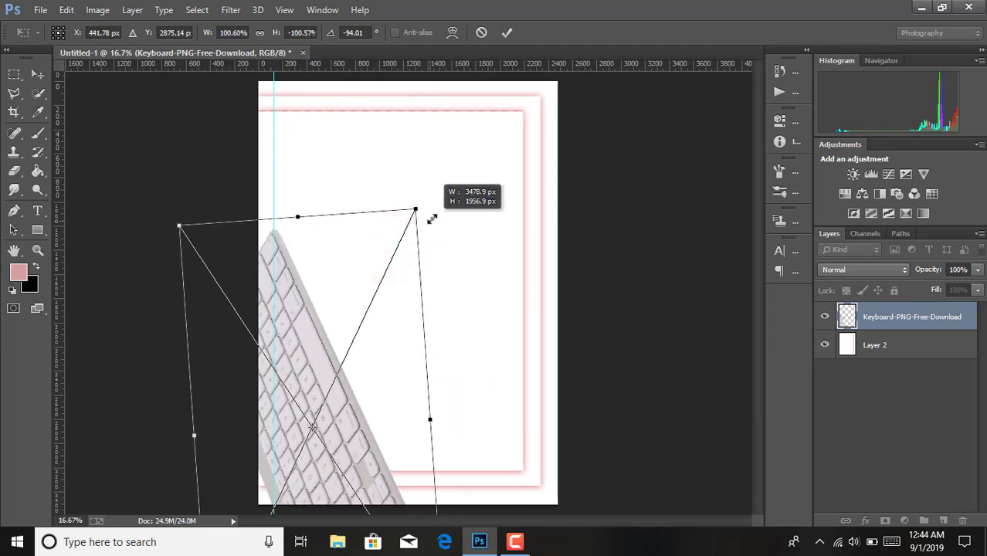
{"action": "left_click_drag", "start_coordinate": [178, 228], "coordinate": [138, 194]}
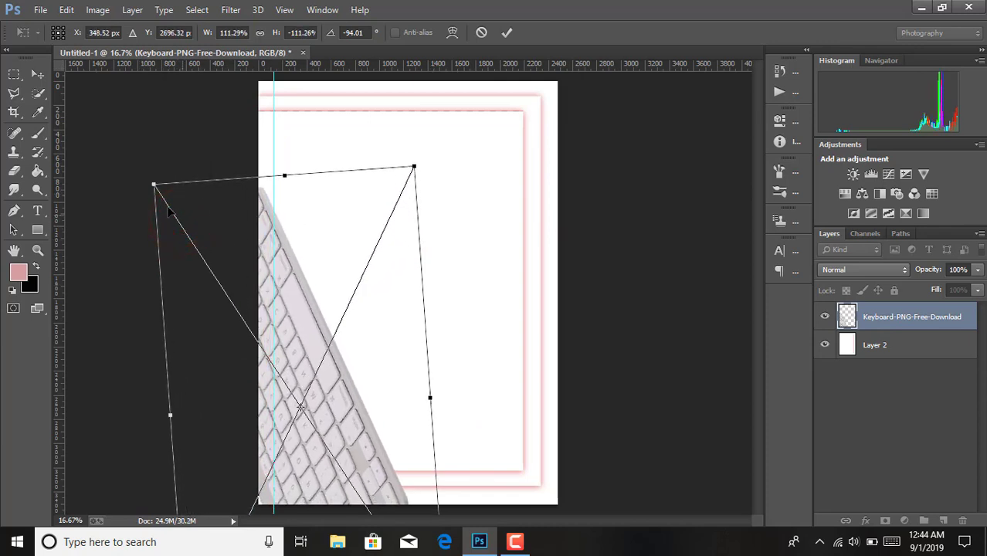
{"action": "left_click_drag", "start_coordinate": [150, 185], "coordinate": [156, 192]}
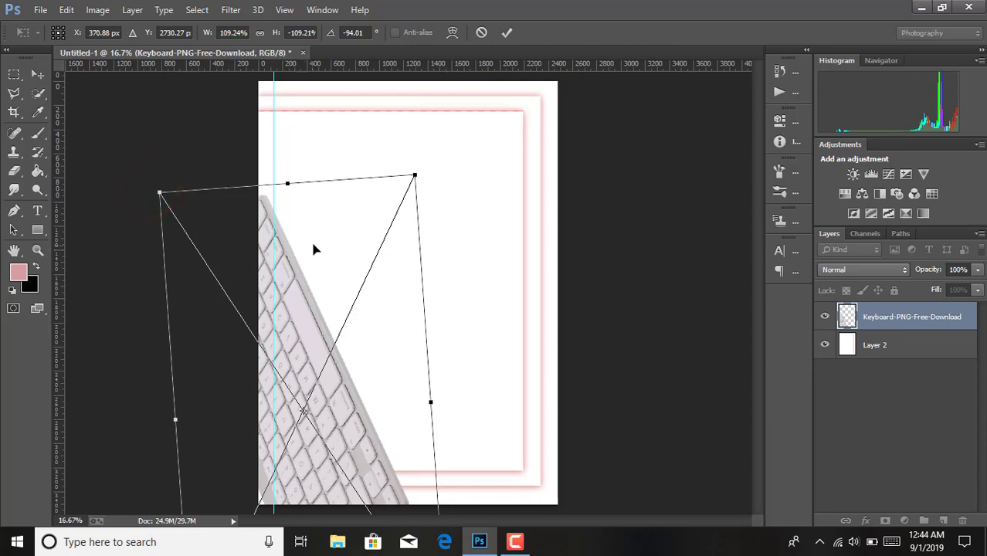
{"action": "left_click_drag", "start_coordinate": [314, 249], "coordinate": [302, 261]}
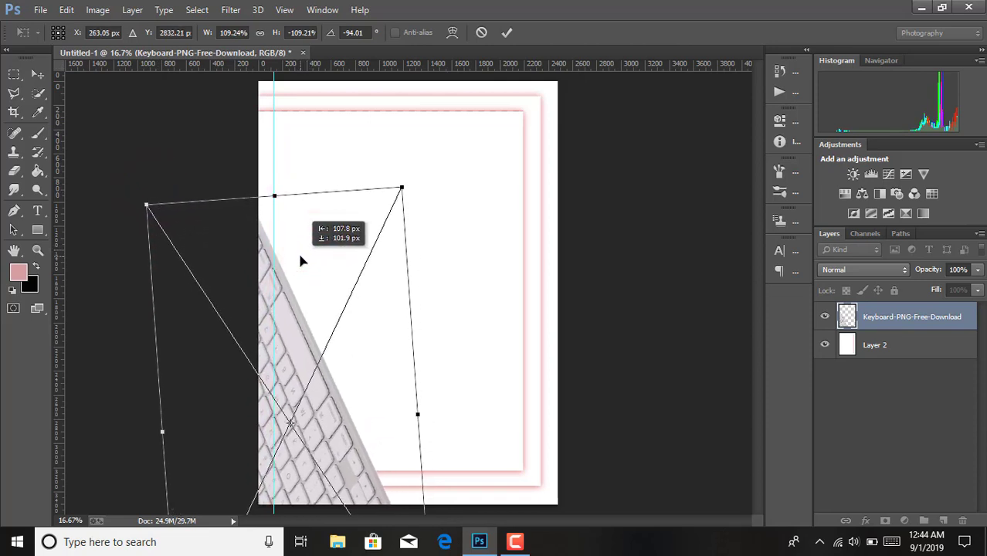
- Commit the keyboard transform, fade its layer to 50% opacity, and rasterize it
{"action": "left_click", "coordinate": [506, 35]}
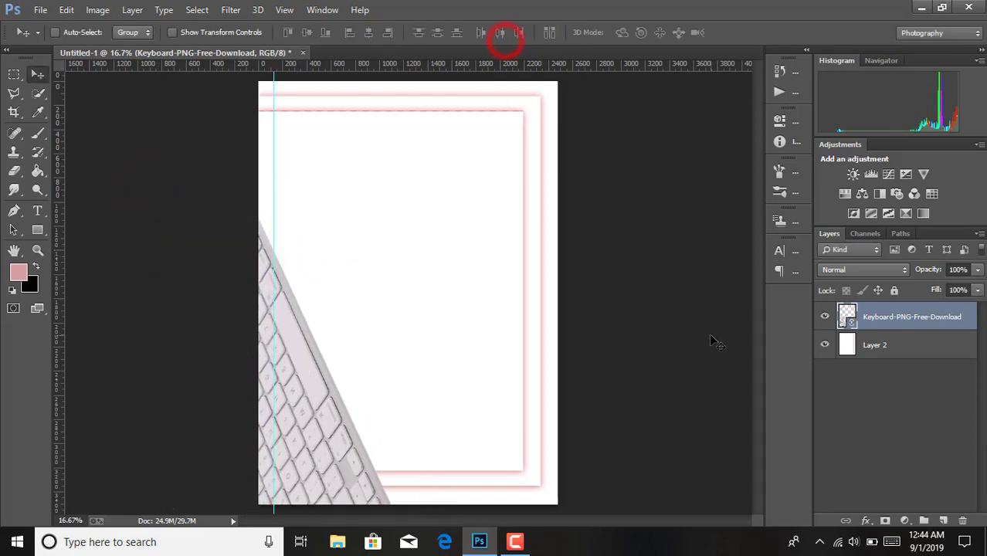
{"action": "left_click", "coordinate": [979, 270]}
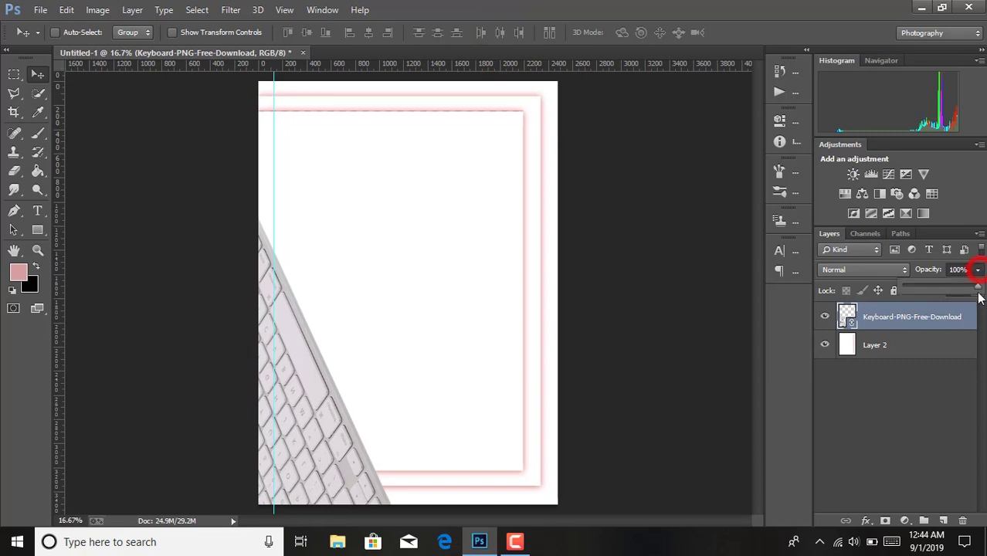
{"action": "left_click_drag", "start_coordinate": [968, 290], "coordinate": [942, 292]}
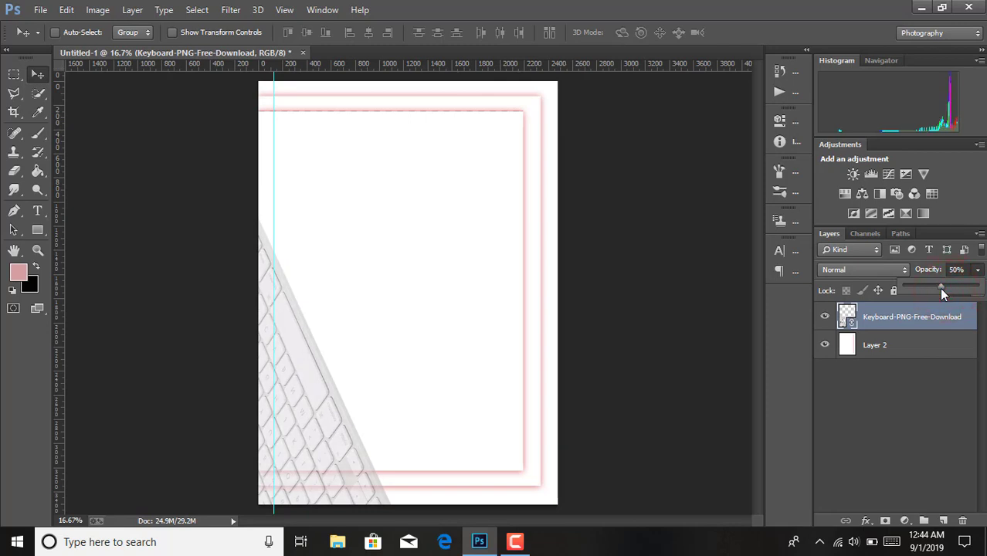
{"action": "left_click", "coordinate": [941, 291]}
{"action": "right_click", "coordinate": [897, 324]}
{"action": "left_click", "coordinate": [653, 270]}
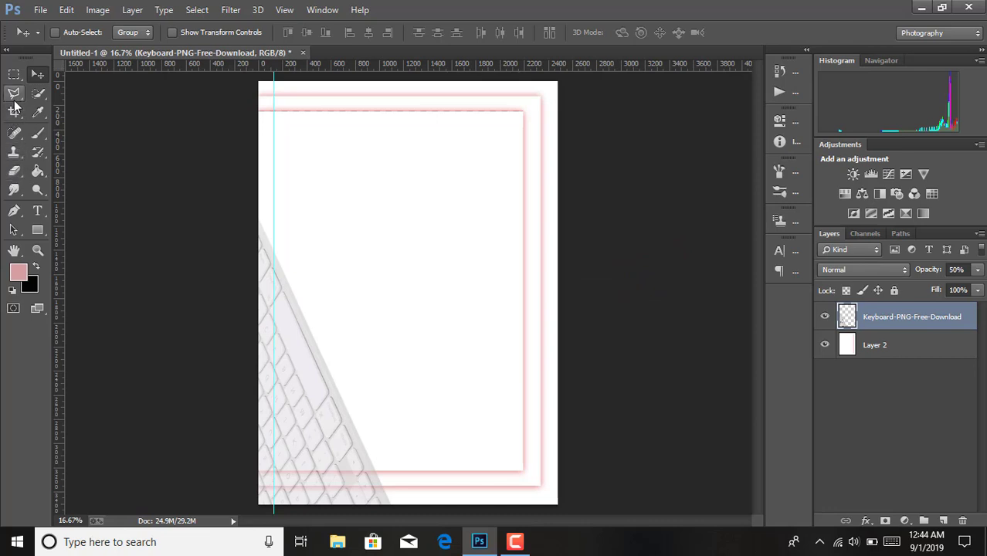
- Delete the keyboard's overhang below the pink frame at the page's lower-left
{"action": "left_click", "coordinate": [14, 74]}
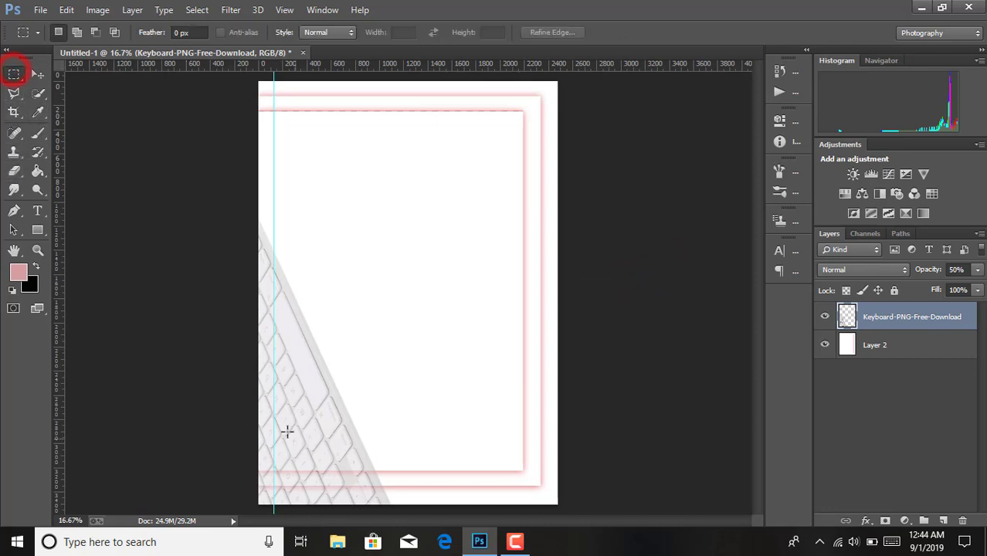
{"action": "left_click_drag", "start_coordinate": [258, 469], "coordinate": [384, 524]}
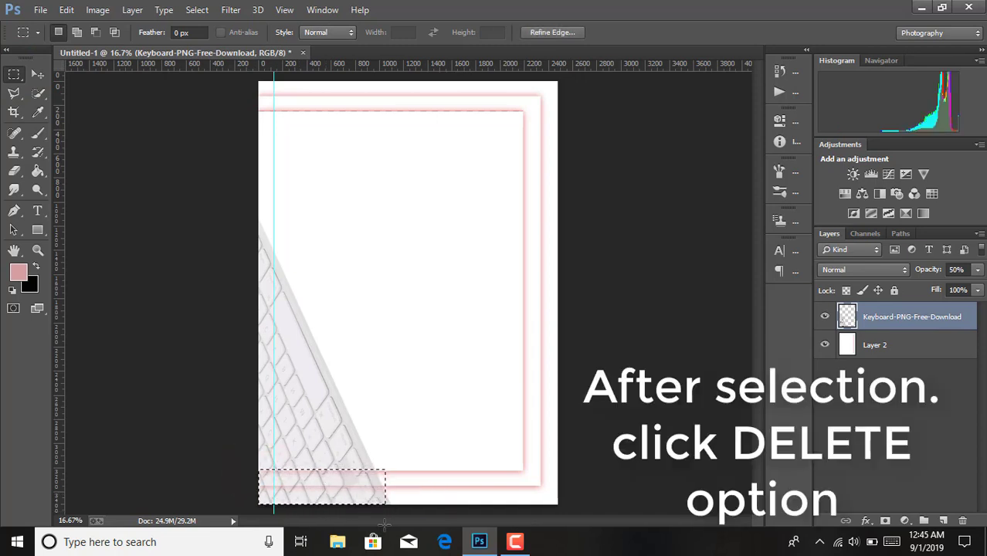
{"action": "key", "text": "Delete"}
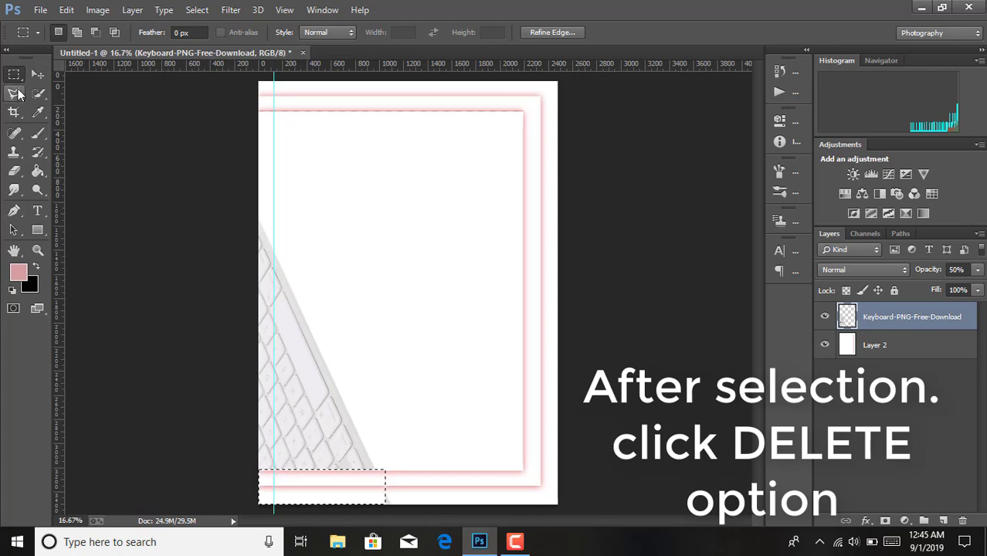
{"action": "key", "text": "ctrl+d"}
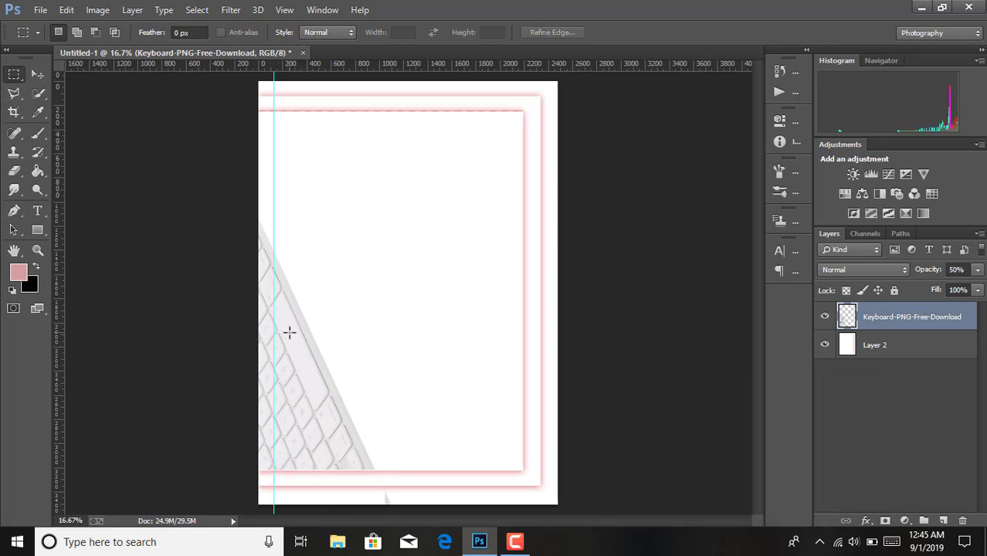
- Nudge the keyboard image slightly lower and commit the transform
{"action": "key", "text": "ctrl+t"}
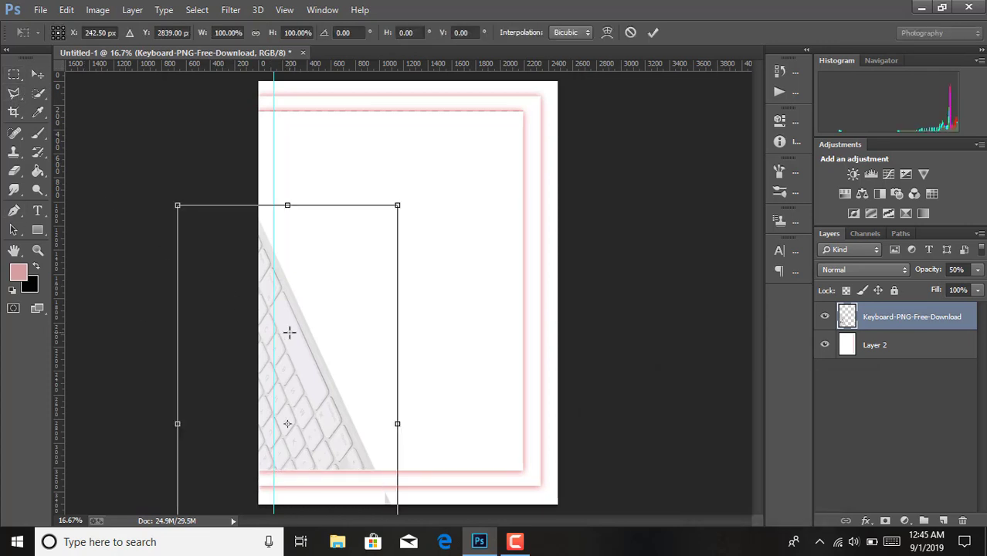
{"action": "key", "text": "Down"}
{"action": "key", "text": "Down"}
{"action": "key", "text": "Down"}
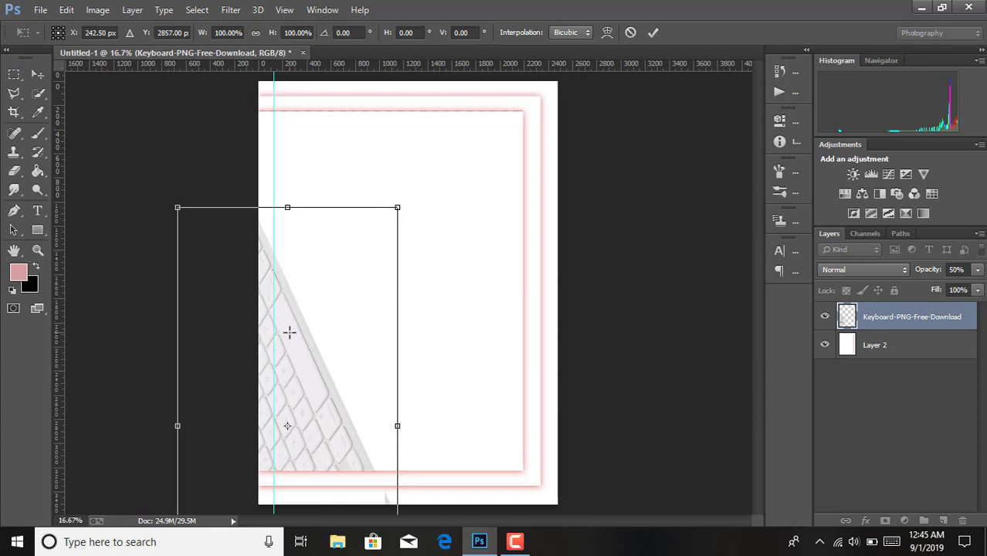
{"action": "left_click", "coordinate": [653, 32]}
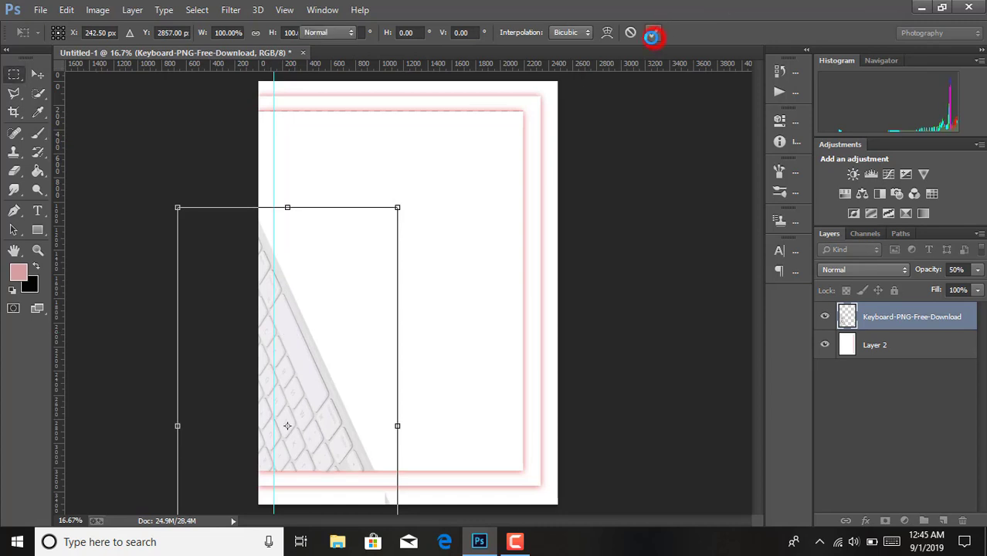
{"action": "key", "text": "e"}
{"action": "left_click", "coordinate": [891, 353]}
{"action": "left_click", "coordinate": [41, 10]}
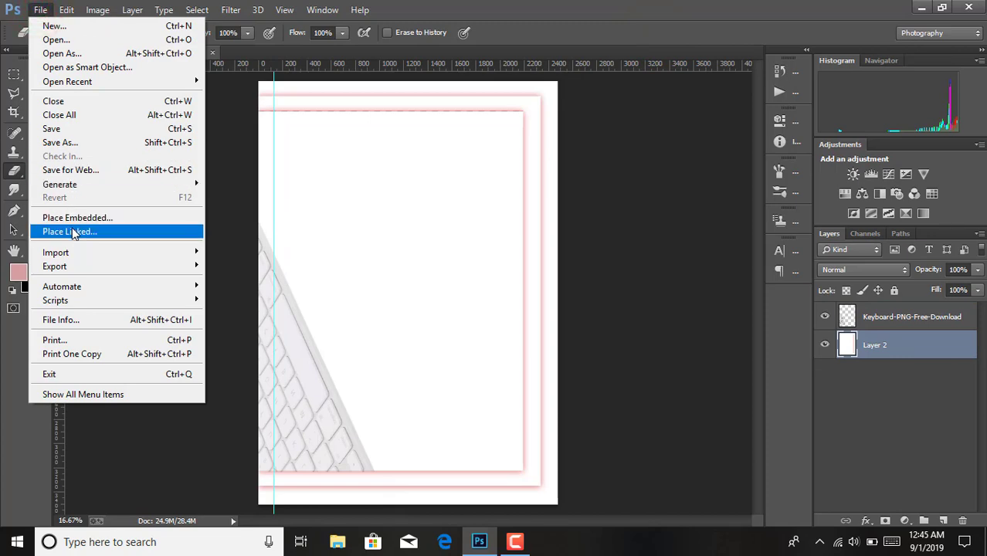
- Place the black triangle geometry pattern image and stretch it over the page
{"action": "left_click", "coordinate": [72, 232]}
{"action": "double_click", "coordinate": [148, 231]}
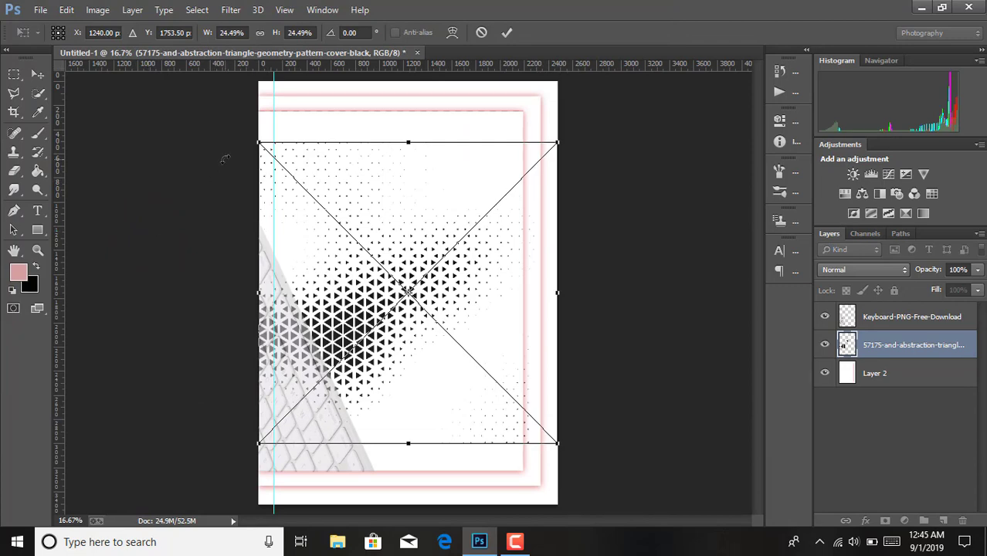
{"action": "left_click_drag", "start_coordinate": [260, 141], "coordinate": [248, 131]}
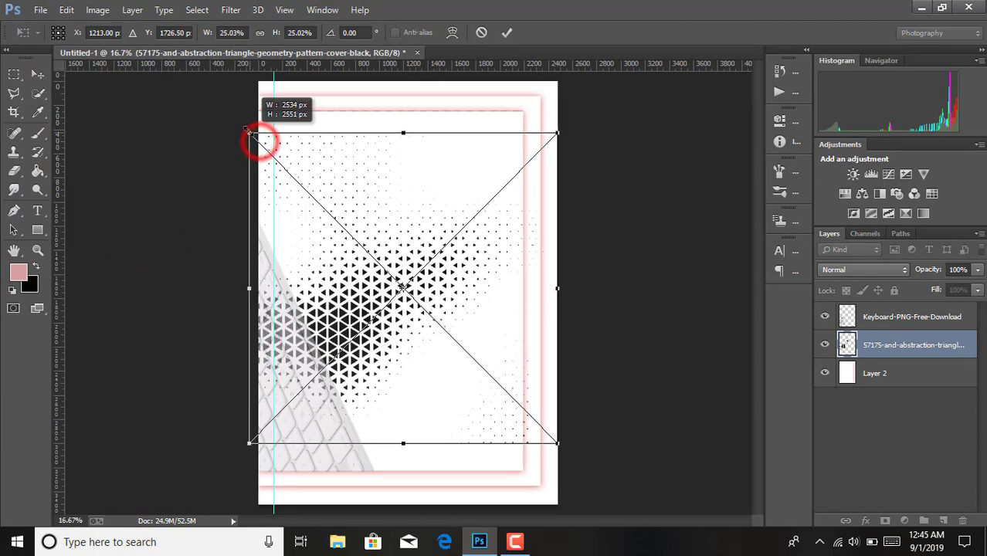
{"action": "left_click_drag", "start_coordinate": [557, 132], "coordinate": [587, 114]}
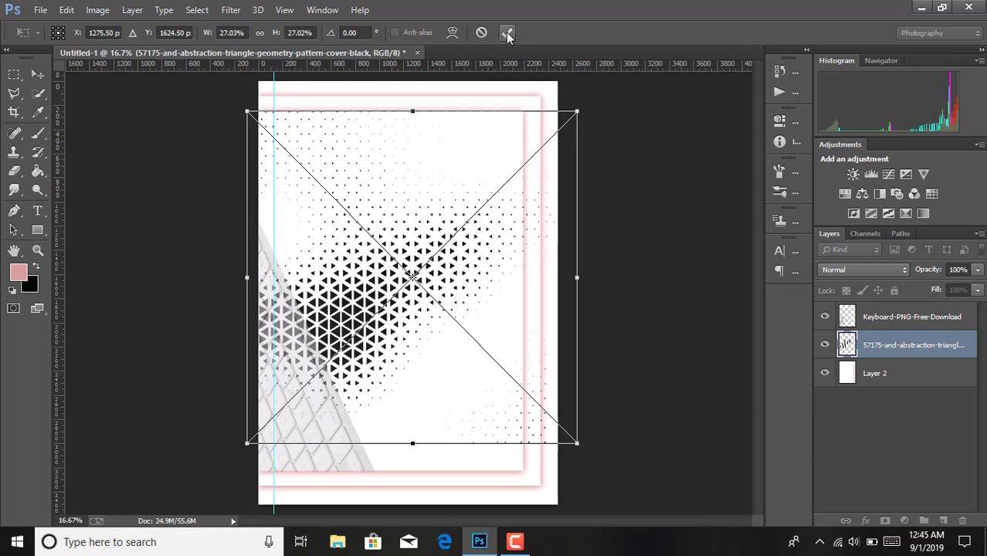
- Nudge the pattern into final position, commit it, and rasterize its layer
{"action": "key", "text": "shift+Right"}
{"action": "key", "text": "shift+Right"}
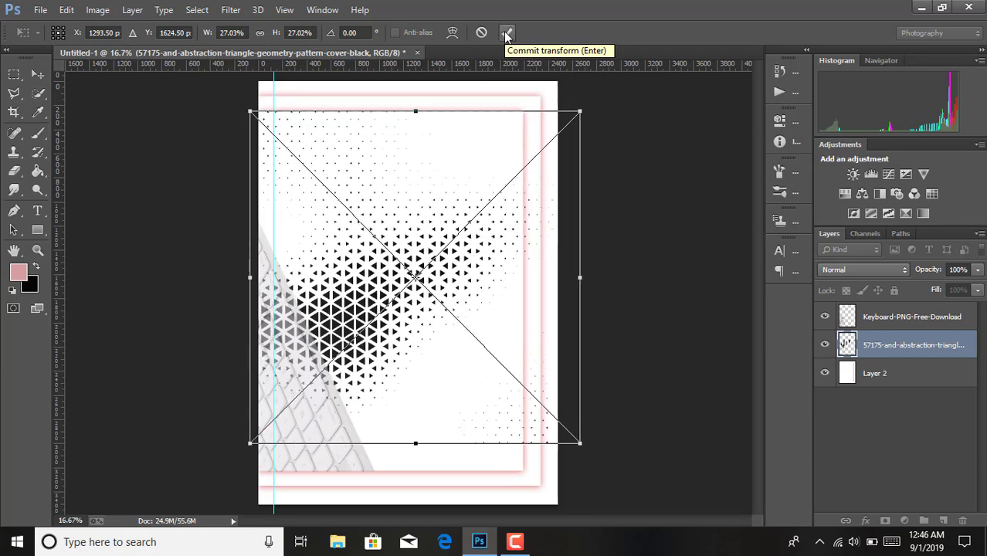
{"action": "key", "text": "shift+Right"}
{"action": "key", "text": "Right"}
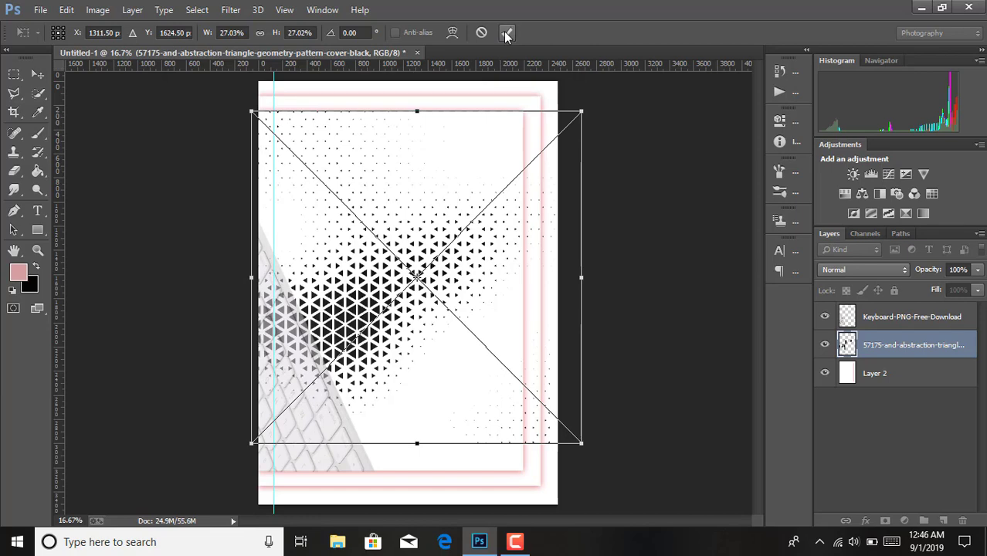
{"action": "key", "text": "Left"}
{"action": "key", "text": "Left"}
{"action": "key", "text": "Left"}
{"action": "key", "text": "Left"}
{"action": "key", "text": "Left"}
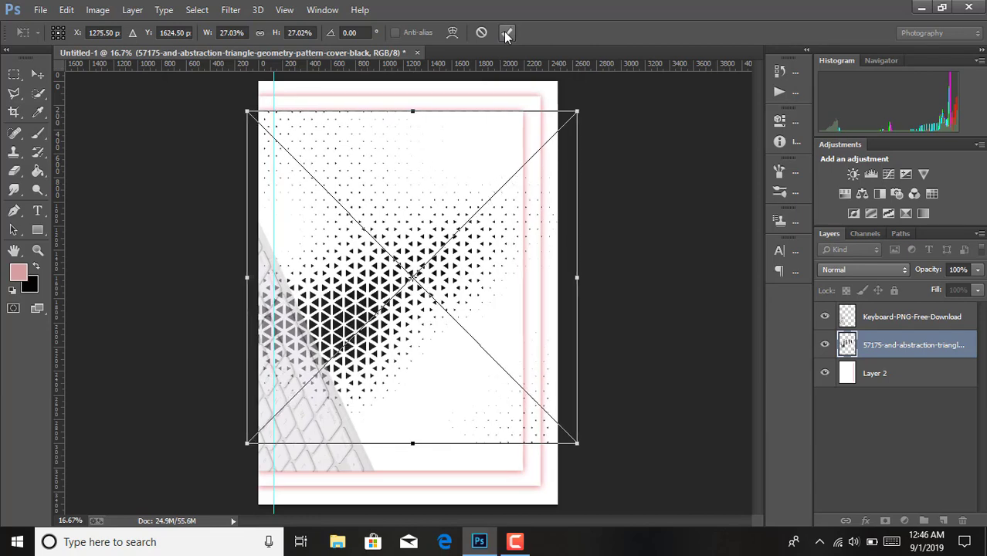
{"action": "key", "text": "Left"}
{"action": "key", "text": "Left"}
{"action": "key", "text": "Left"}
{"action": "key", "text": "Left"}
{"action": "key", "text": "Left"}
{"action": "key", "text": "Left"}
{"action": "key", "text": "Left"}
{"action": "key", "text": "Left"}
{"action": "key", "text": "Left"}
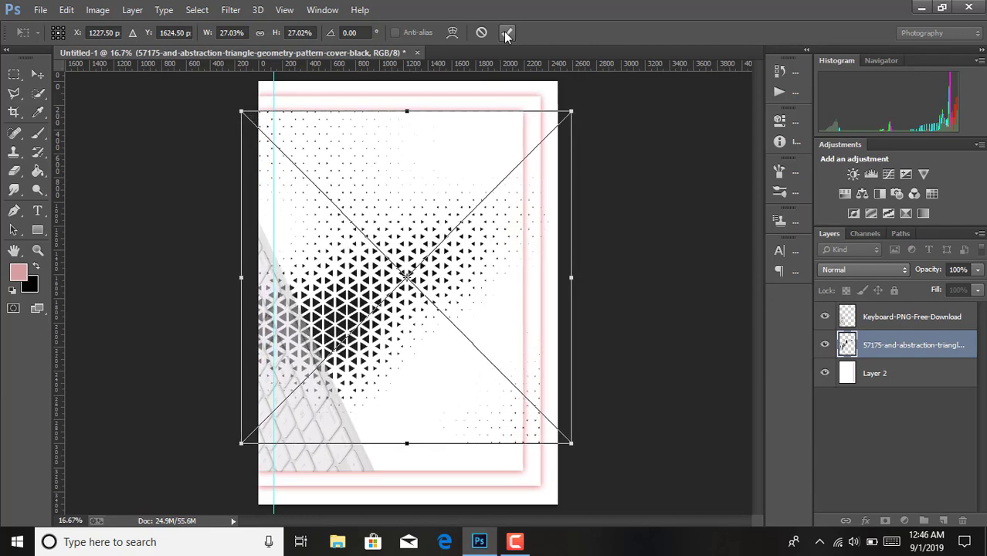
{"action": "key", "text": "Left"}
{"action": "key", "text": "Left"}
{"action": "key", "text": "Left"}
{"action": "key", "text": "Left"}
{"action": "key", "text": "Left"}
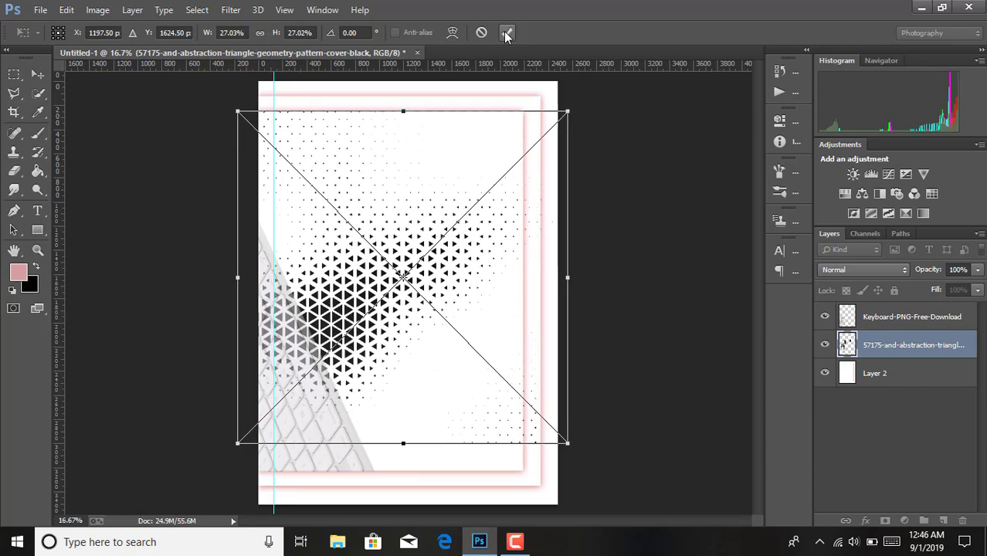
{"action": "left_click", "coordinate": [510, 29]}
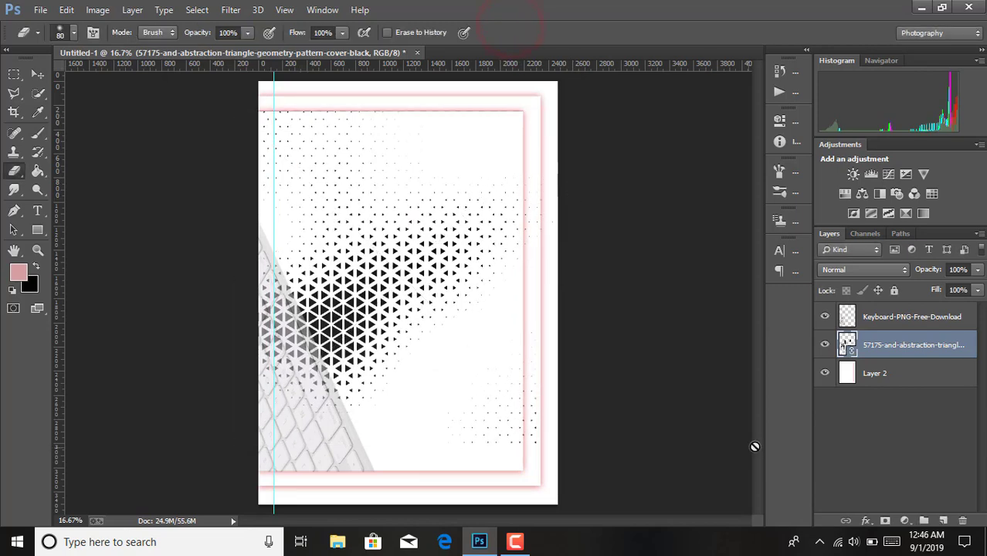
{"action": "right_click", "coordinate": [887, 342]}
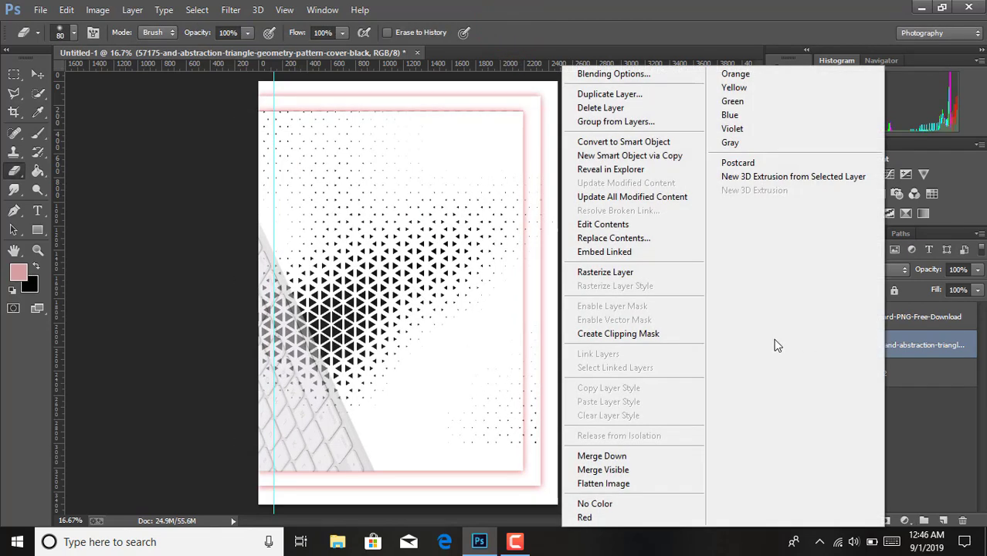
{"action": "left_click", "coordinate": [619, 275]}
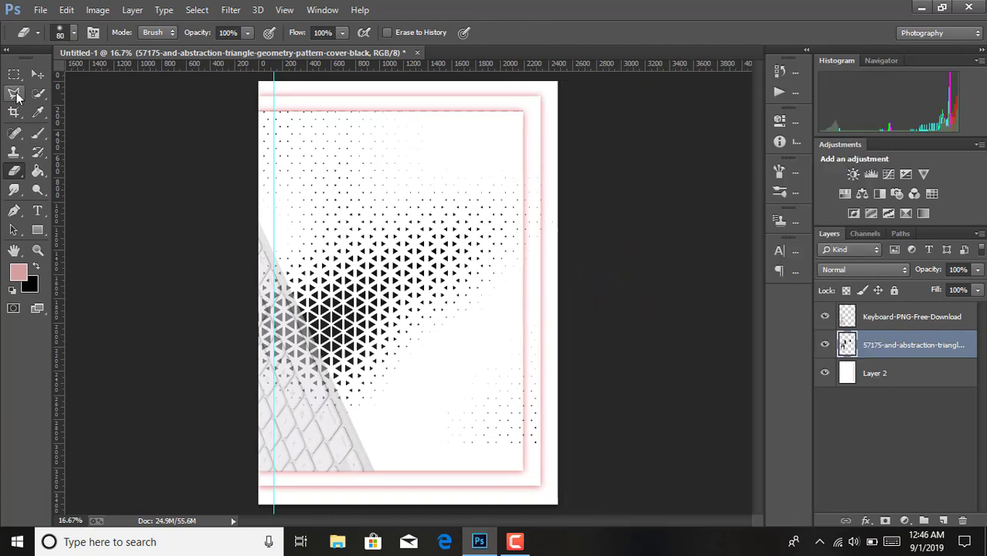
- Remove the triangle pattern covering the keyboard using a Polygonal Lasso selection
{"action": "left_click", "coordinate": [14, 93]}
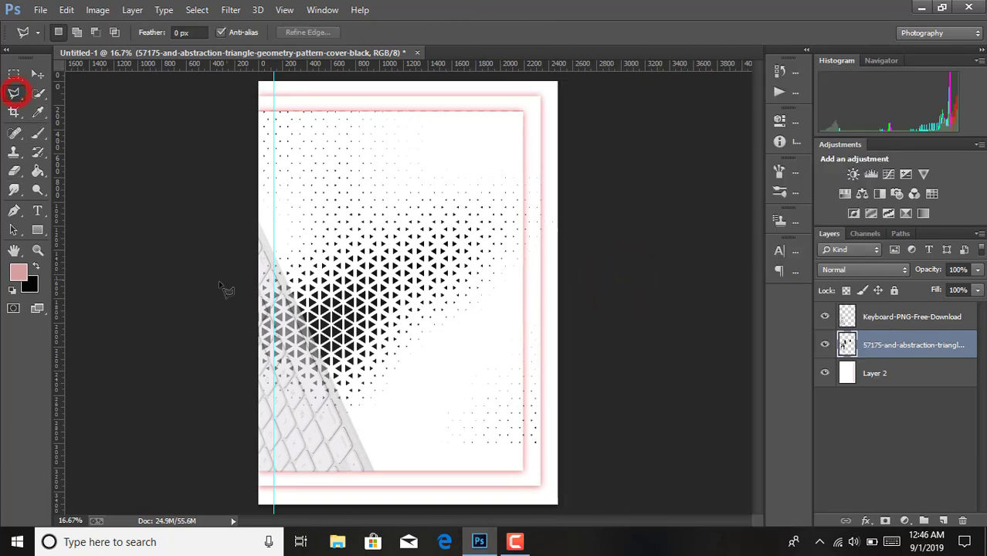
{"action": "left_click", "coordinate": [258, 224]}
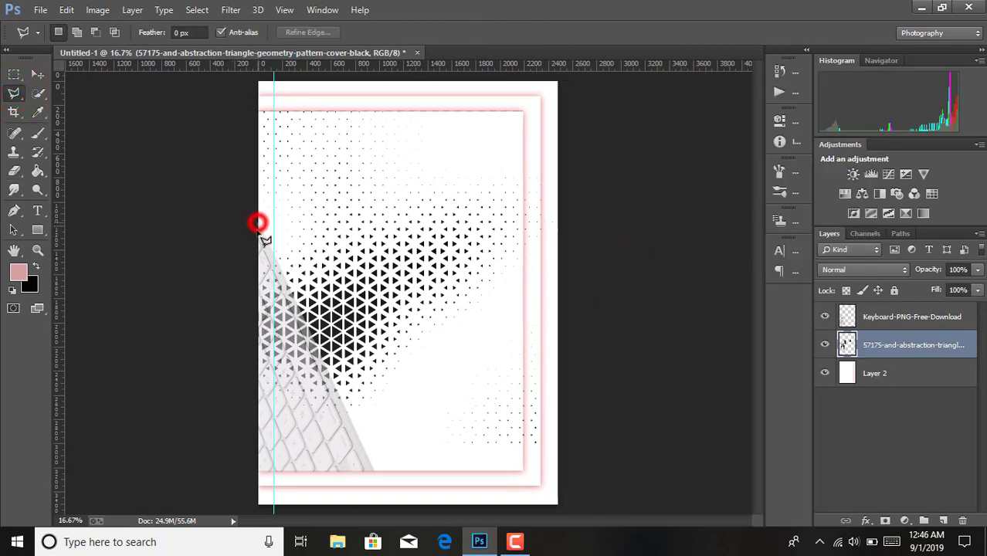
{"action": "left_click", "coordinate": [367, 452]}
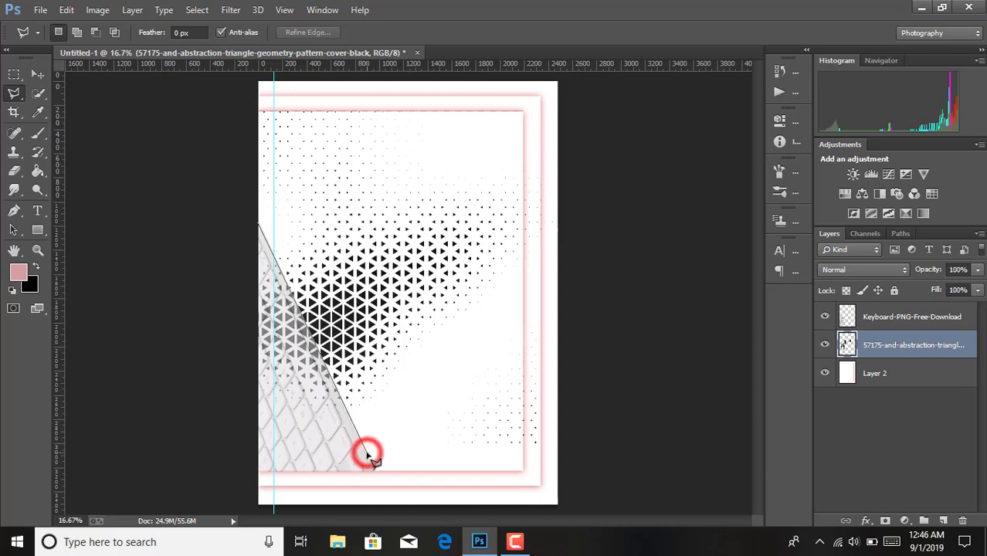
{"action": "left_click", "coordinate": [186, 452]}
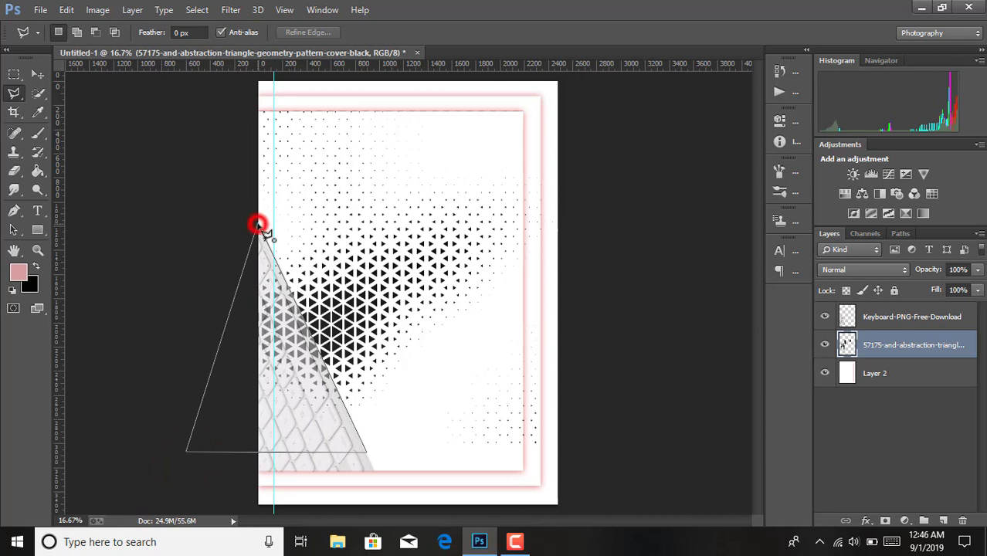
{"action": "left_click", "coordinate": [257, 224]}
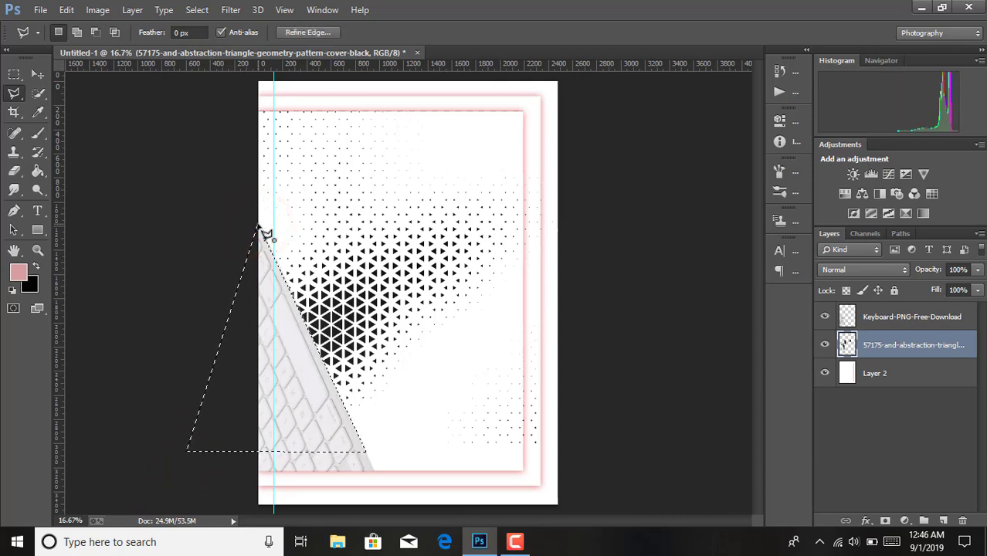
{"action": "key", "text": "ctrl+d"}
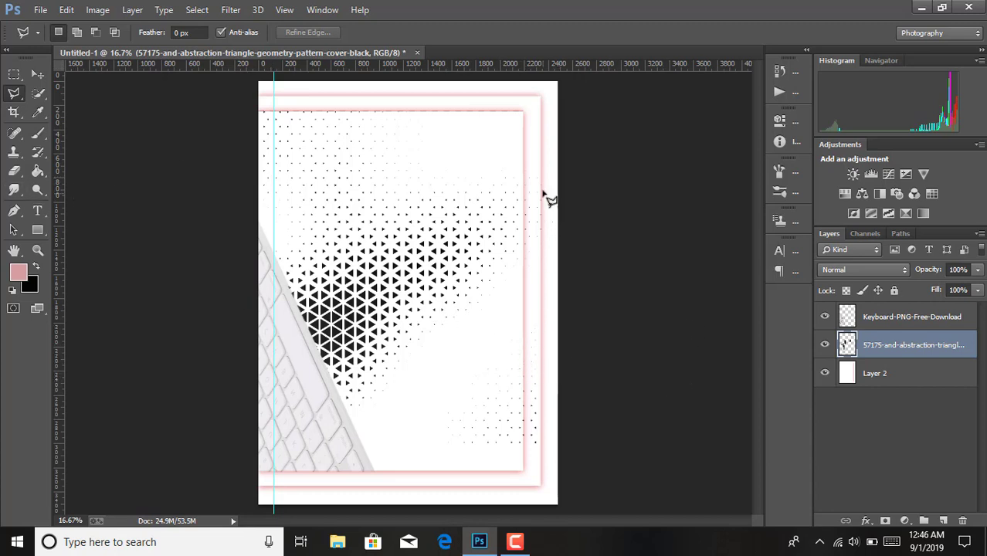
- Delete the pattern strip spilling past the frame's right edge
{"action": "left_click", "coordinate": [523, 114]}
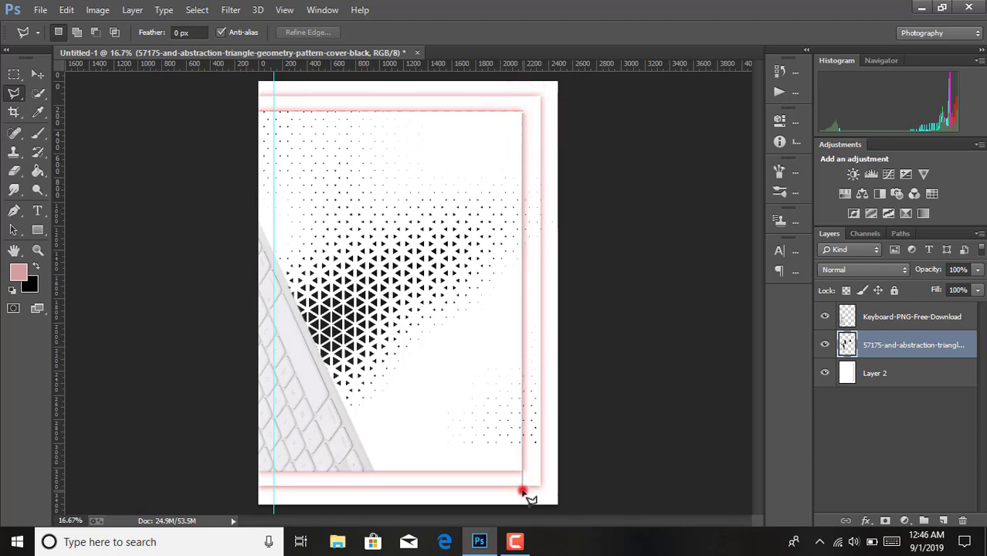
{"action": "left_click", "coordinate": [595, 478]}
{"action": "left_click", "coordinate": [579, 122]}
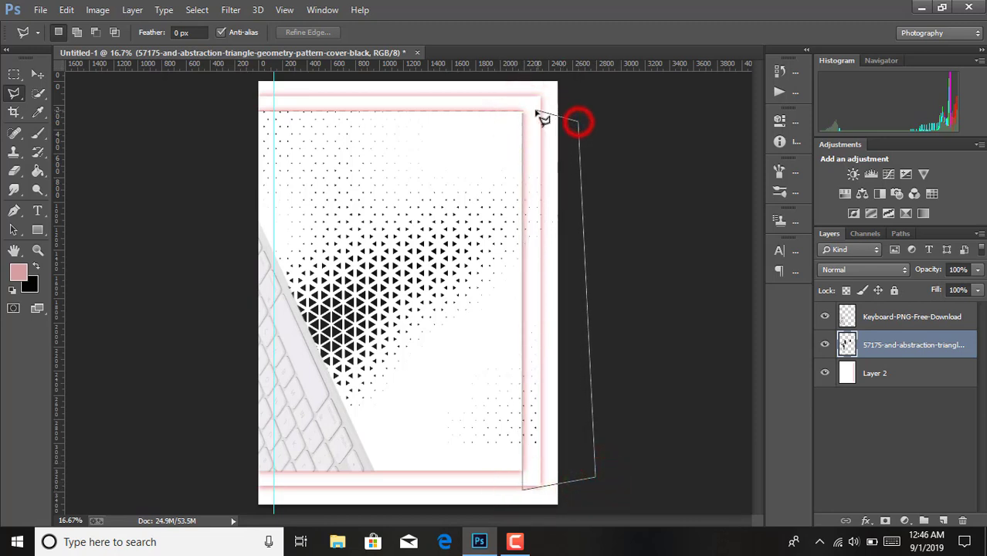
{"action": "left_click", "coordinate": [523, 116]}
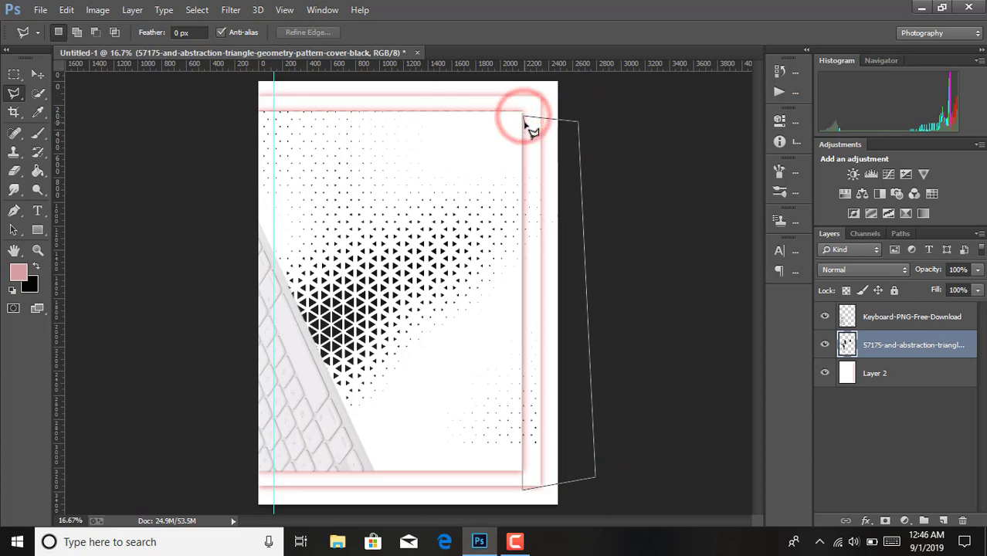
{"action": "left_click", "coordinate": [523, 114]}
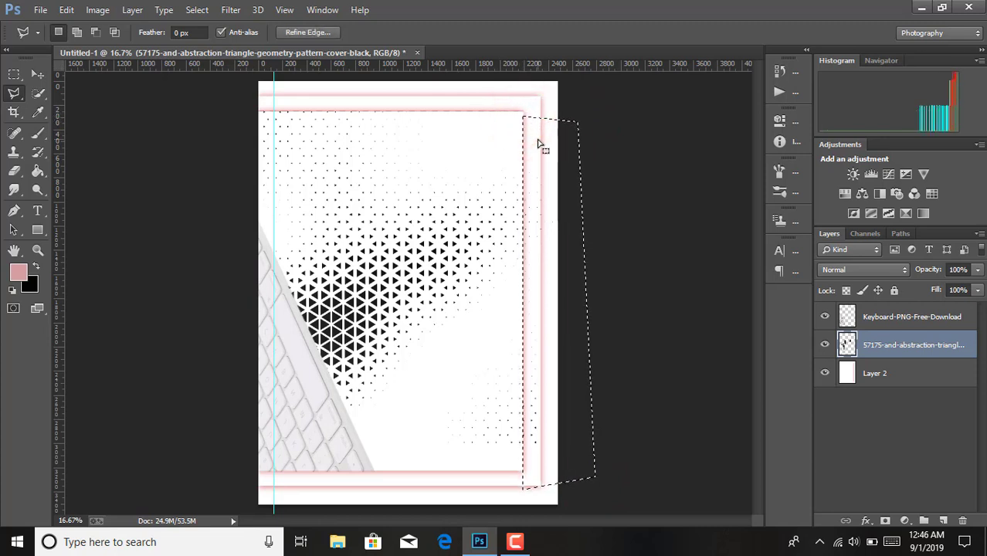
{"action": "key", "text": "Delete"}
{"action": "key", "text": "ctrl+d"}
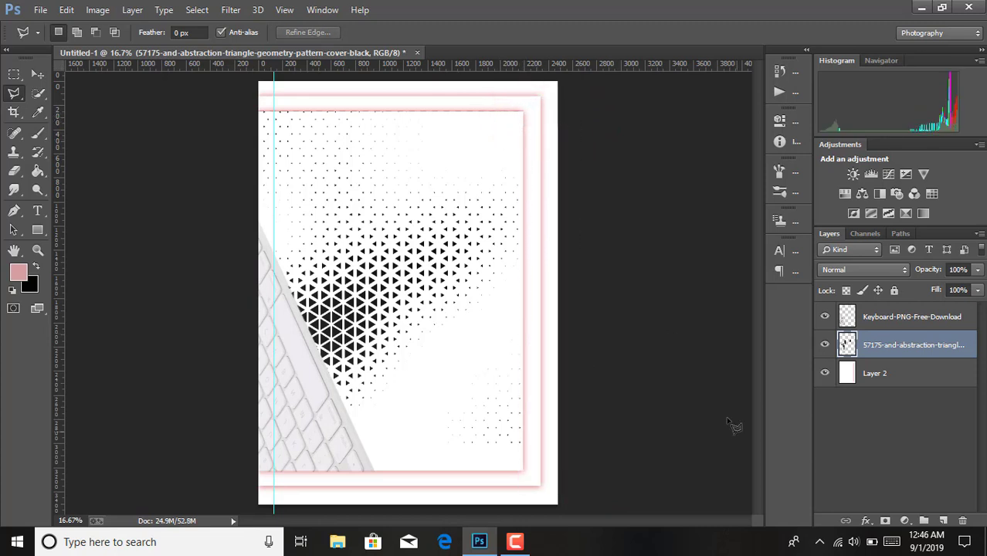
- Merge all visible layers into Layer 2
{"action": "left_click", "coordinate": [892, 324]}
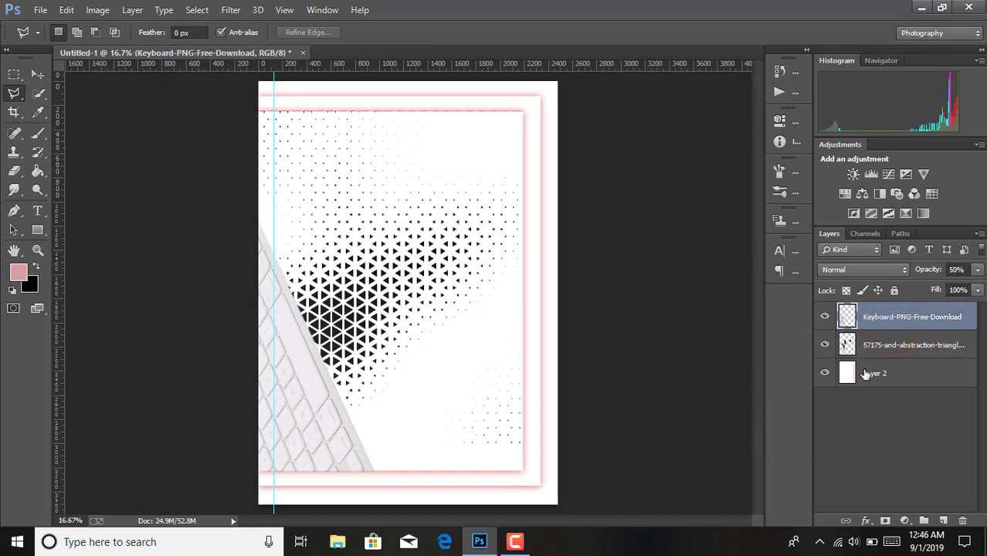
{"action": "left_click", "coordinate": [881, 372]}
{"action": "right_click", "coordinate": [880, 373]}
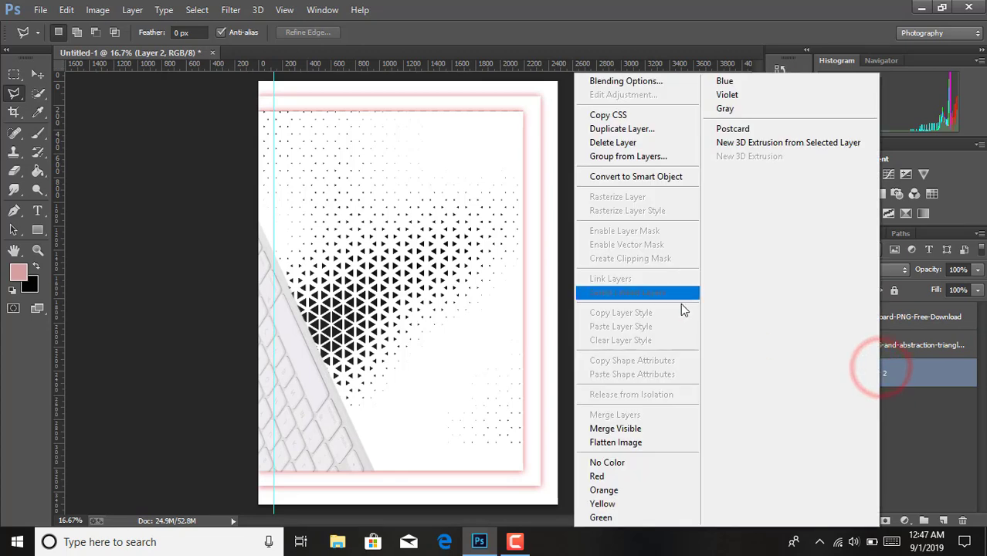
{"action": "left_click", "coordinate": [628, 429]}
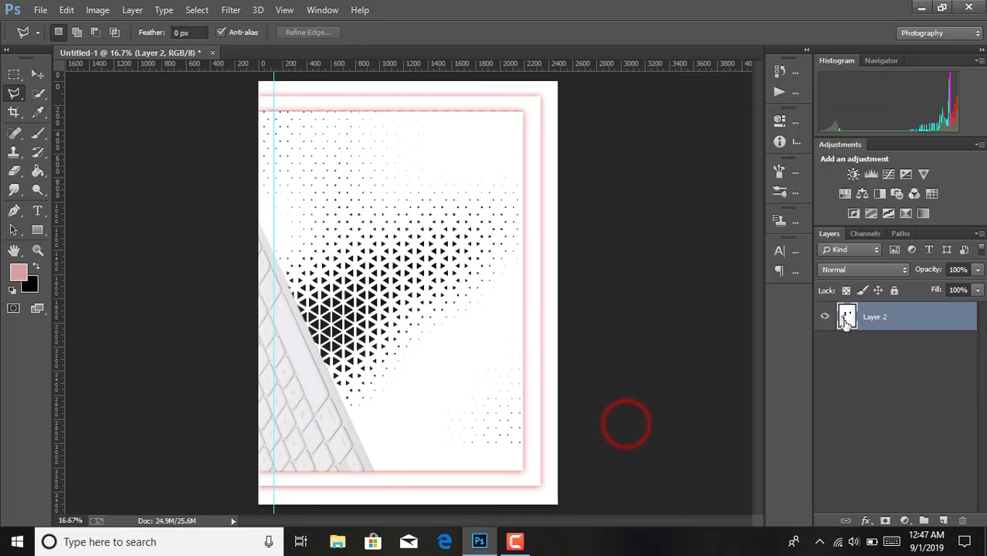
- Sample the border's pink and adjust the foreground colour to #e4aaaa
{"action": "left_click", "coordinate": [38, 113]}
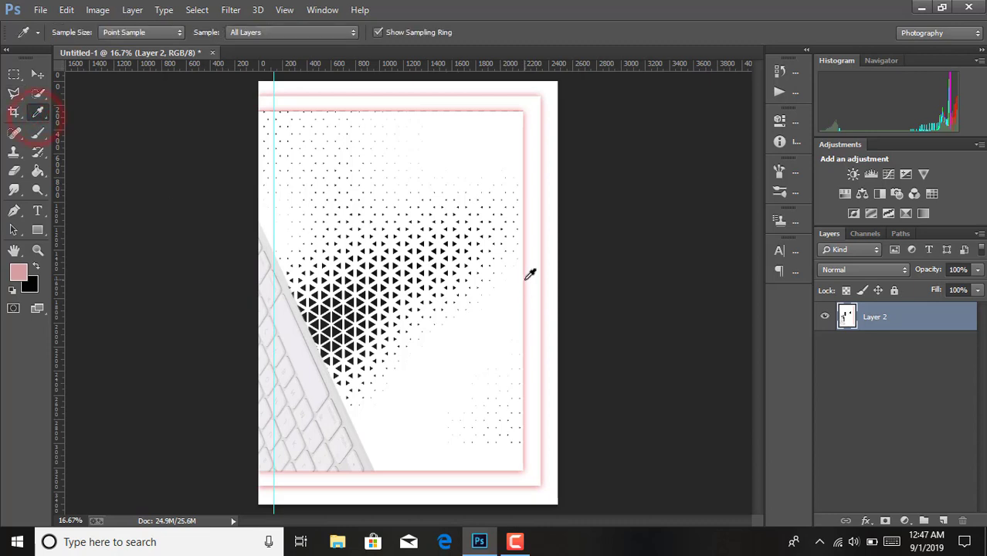
{"action": "left_click", "coordinate": [529, 275]}
{"action": "left_click", "coordinate": [529, 274]}
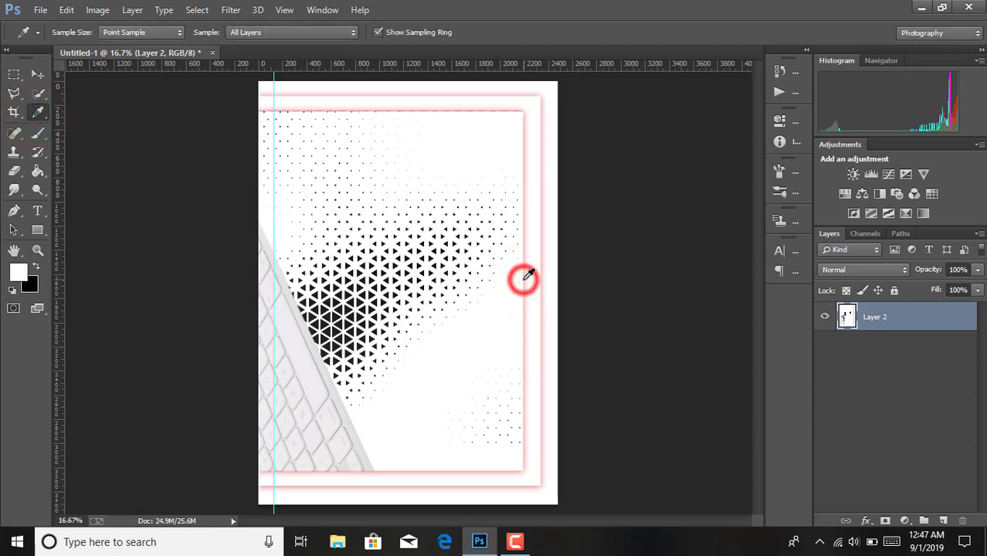
{"action": "left_click", "coordinate": [526, 275]}
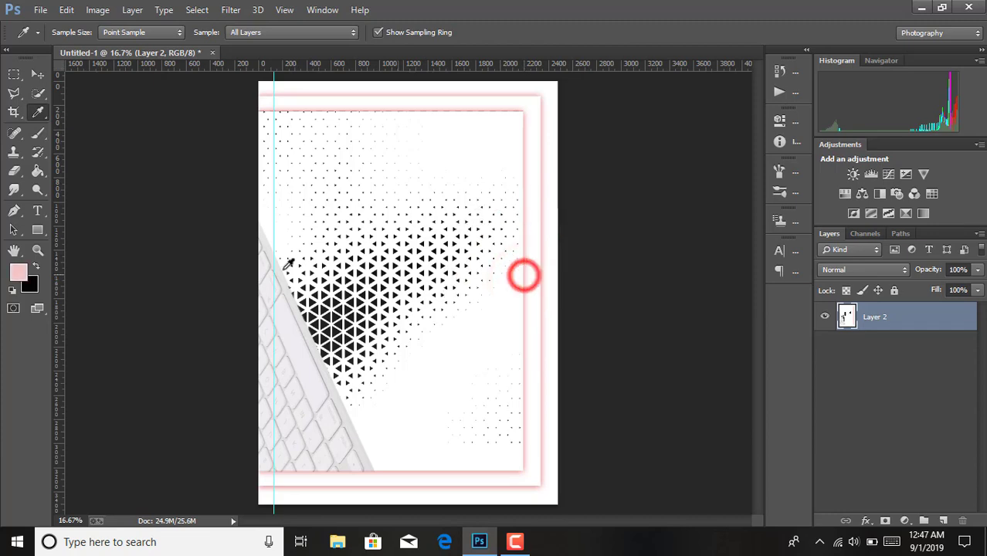
{"action": "left_click", "coordinate": [18, 272]}
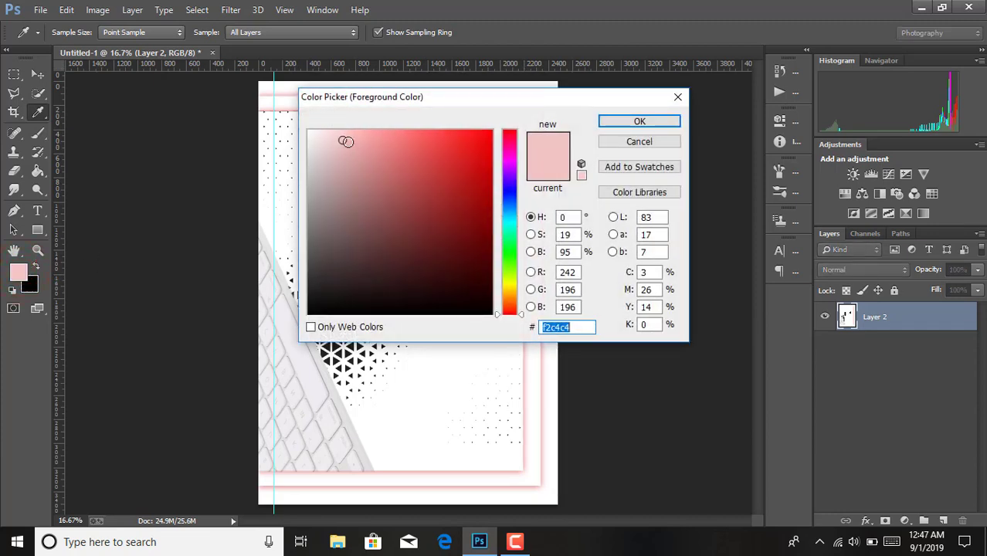
{"action": "left_click", "coordinate": [346, 140]}
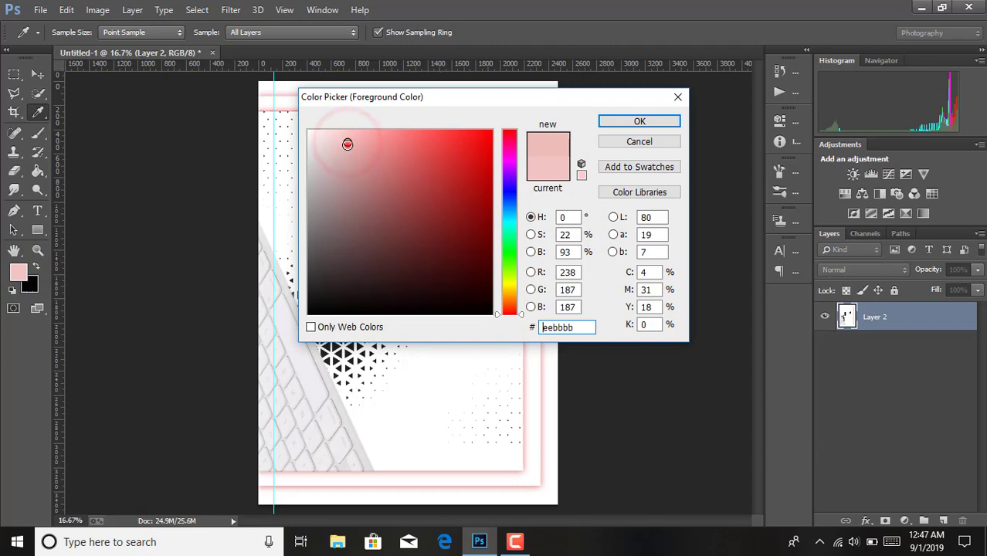
{"action": "left_click", "coordinate": [347, 145]}
{"action": "left_click", "coordinate": [354, 149]}
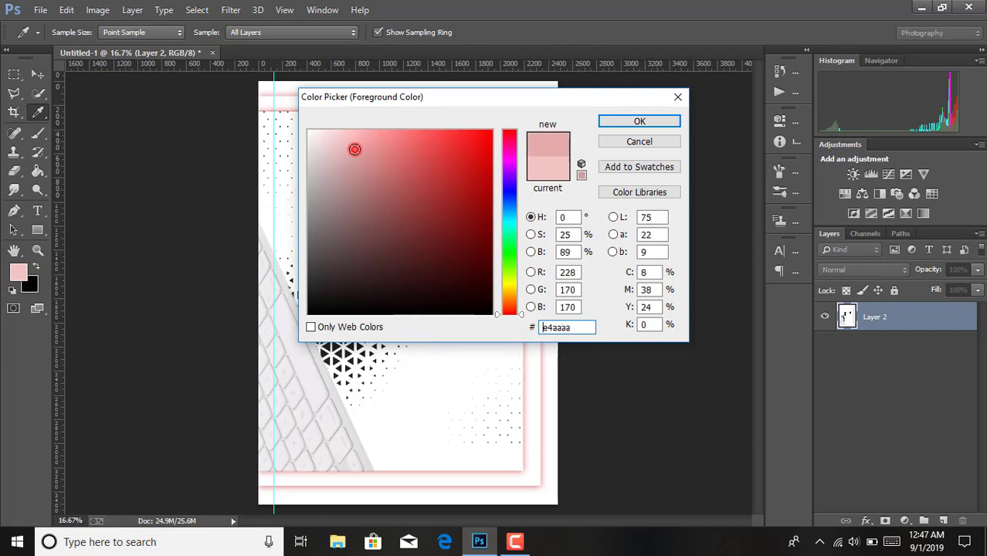
{"action": "left_click", "coordinate": [609, 121]}
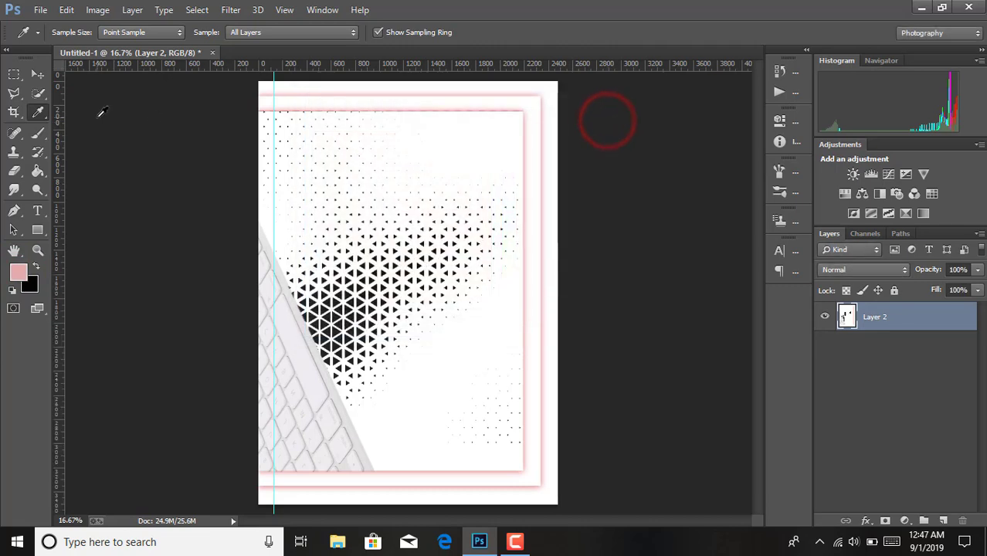
{"action": "left_click", "coordinate": [14, 74]}
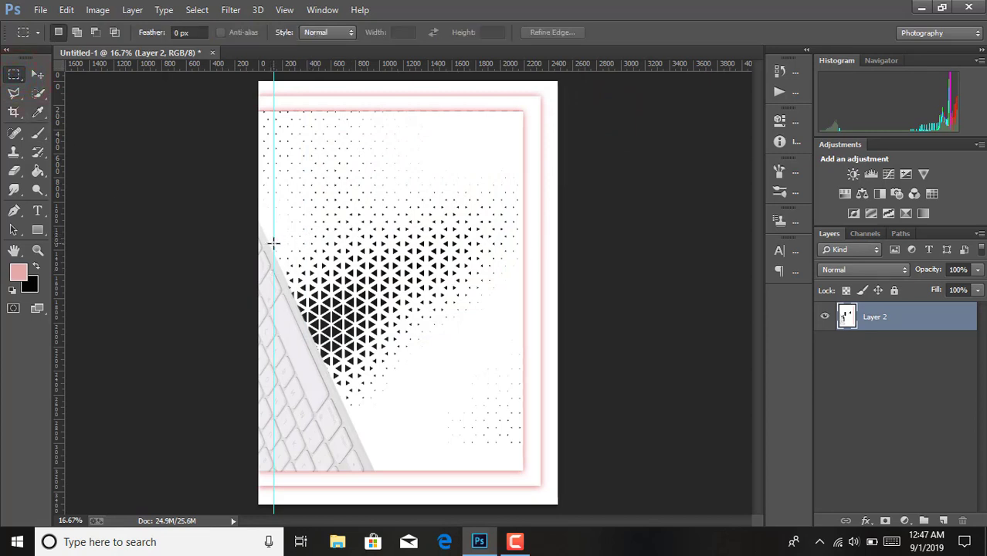
- Cut a wide band across the upper pattern onto new Layer 3 and select its pixels
{"action": "left_click_drag", "start_coordinate": [271, 243], "coordinate": [522, 294]}
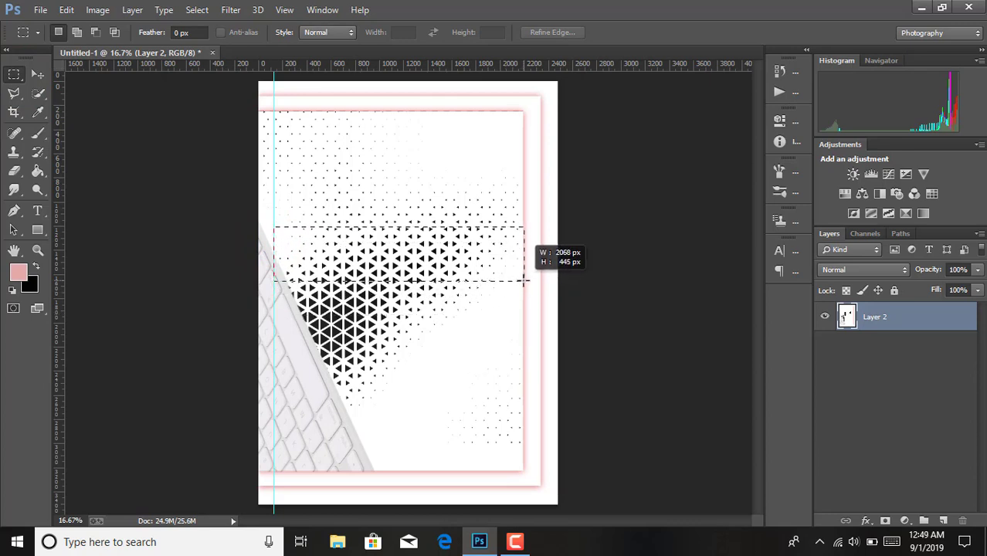
{"action": "left_click_drag", "start_coordinate": [522, 294], "coordinate": [525, 282]}
{"action": "right_click", "coordinate": [502, 259]}
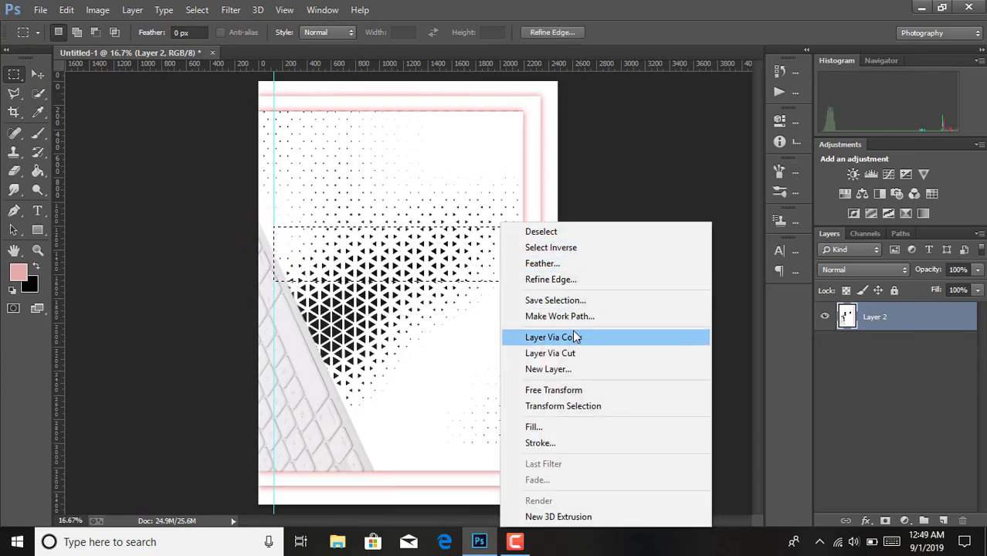
{"action": "left_click", "coordinate": [579, 354]}
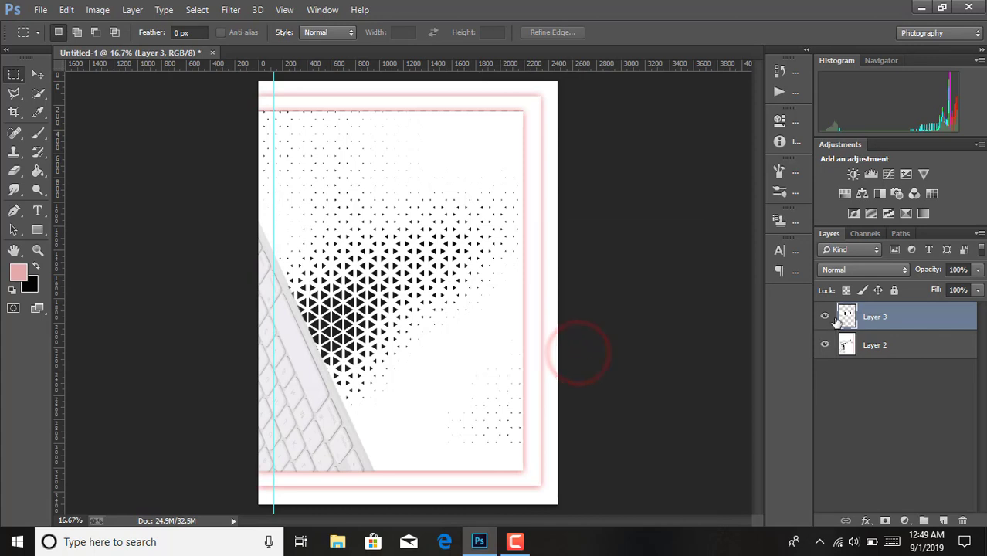
{"action": "right_click", "coordinate": [848, 318]}
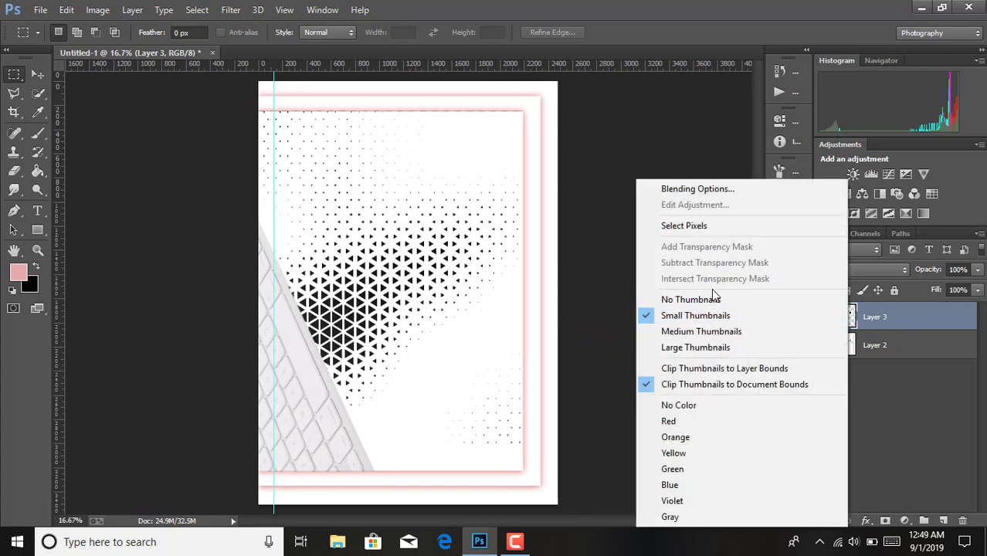
{"action": "left_click", "coordinate": [709, 227]}
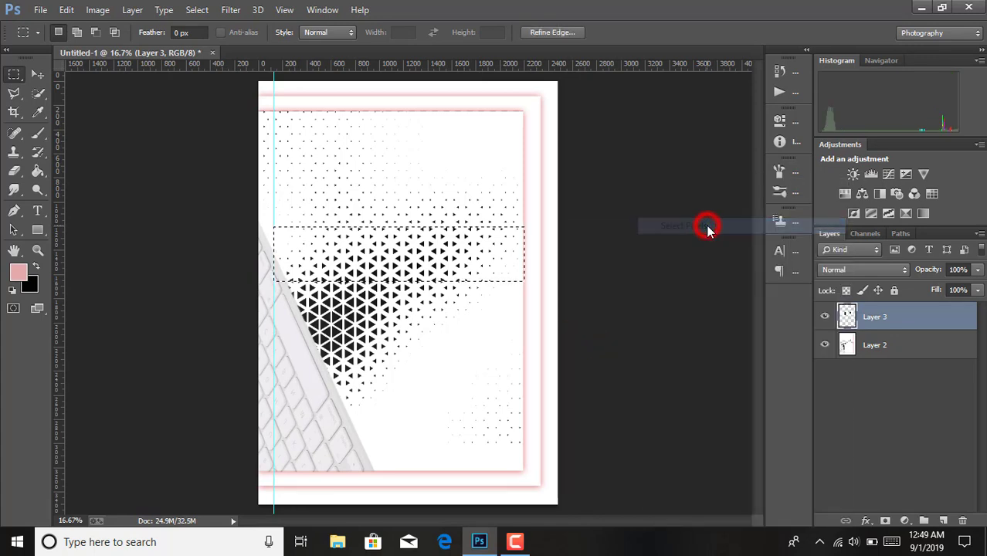
- Brush the selected band solid e4aaaa pink and deselect
{"action": "left_click", "coordinate": [37, 134]}
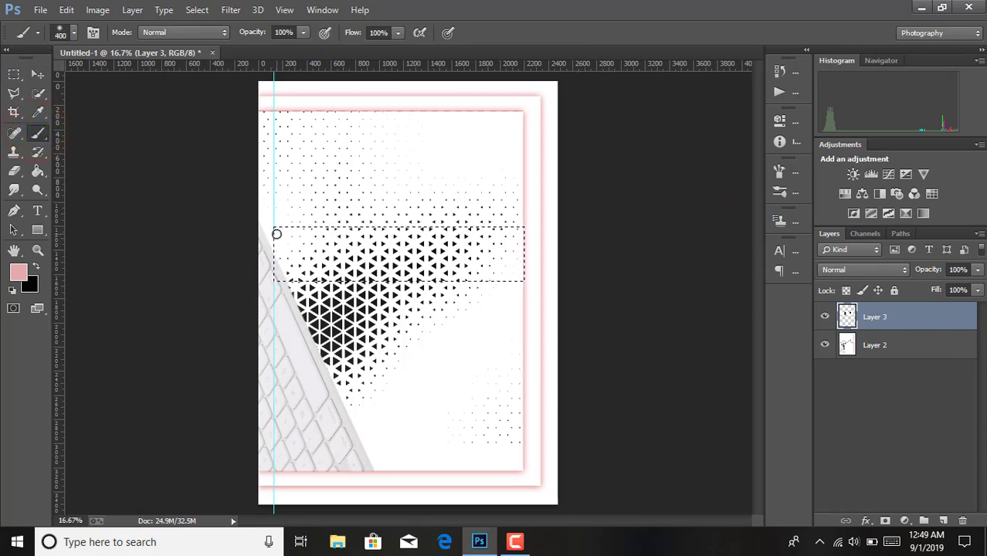
{"action": "left_click_drag", "start_coordinate": [271, 237], "coordinate": [531, 243]}
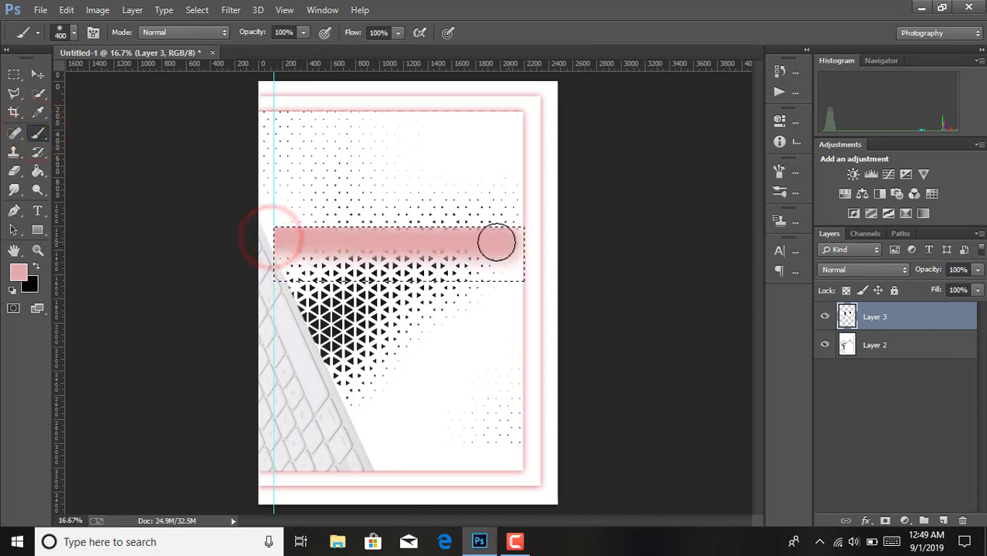
{"action": "left_click_drag", "start_coordinate": [505, 284], "coordinate": [220, 282]}
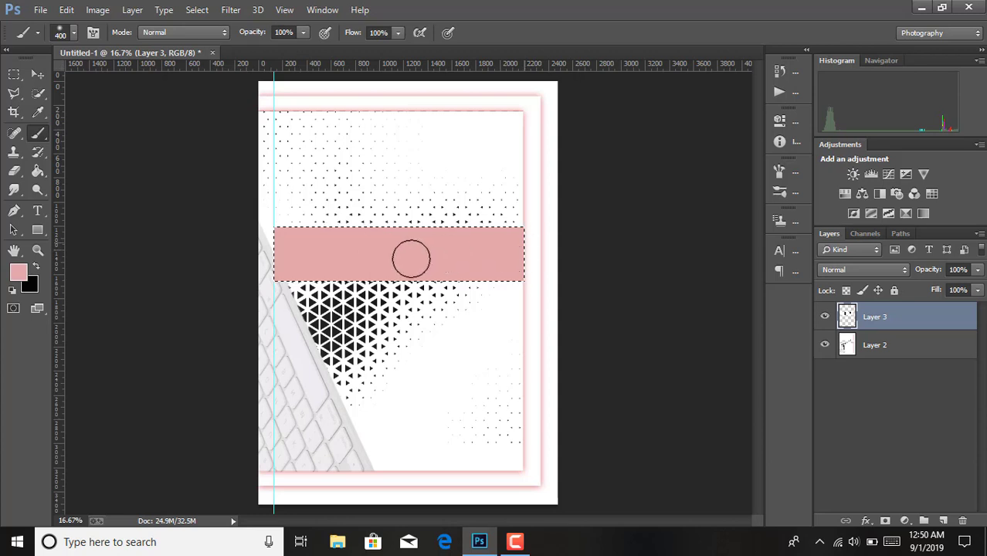
{"action": "left_click_drag", "start_coordinate": [377, 249], "coordinate": [323, 259]}
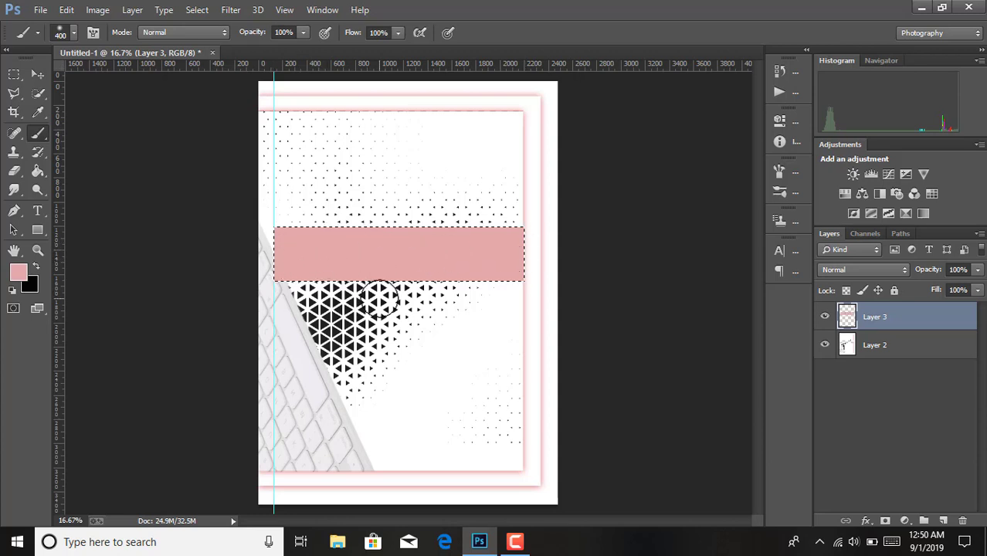
{"action": "key", "text": "ctrl+d"}
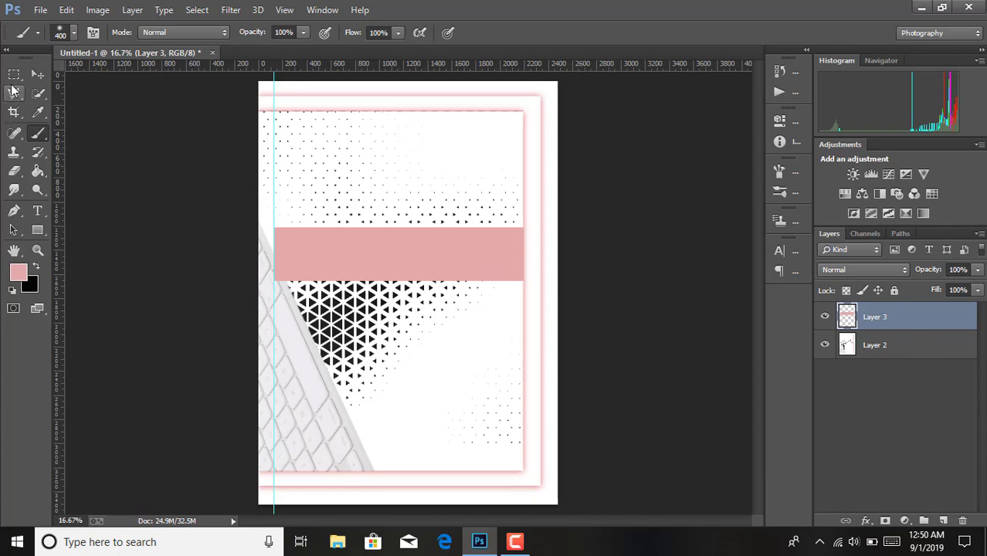
{"action": "left_click", "coordinate": [13, 75]}
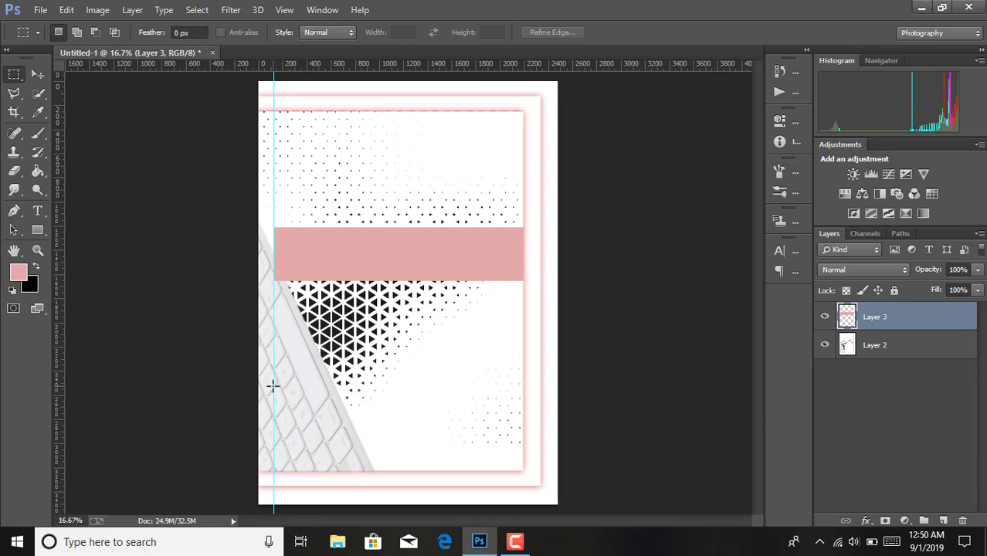
- Cut a thin strip across the lower page onto new Layer 4 and select its pixels
{"action": "left_click", "coordinate": [868, 347]}
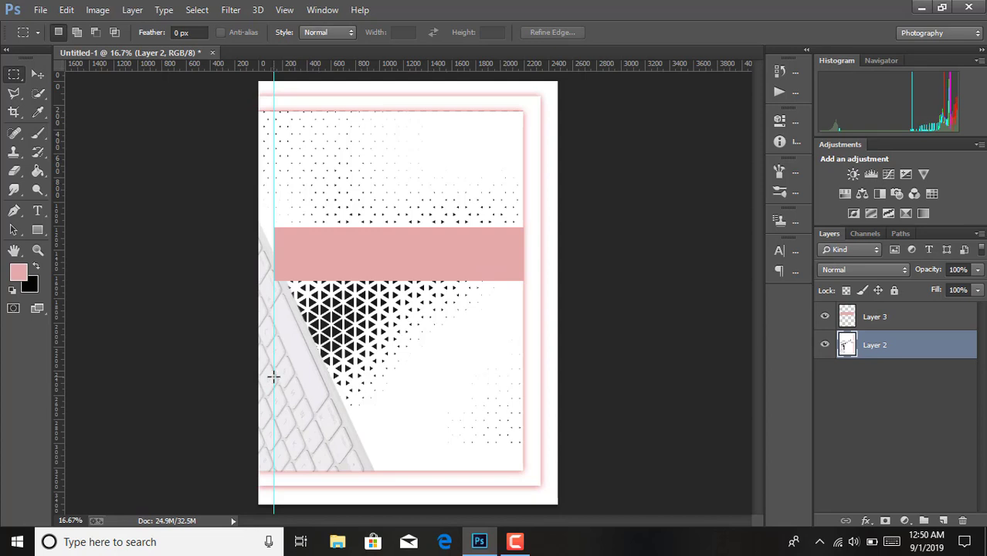
{"action": "left_click_drag", "start_coordinate": [273, 376], "coordinate": [522, 380]}
{"action": "right_click", "coordinate": [520, 380]}
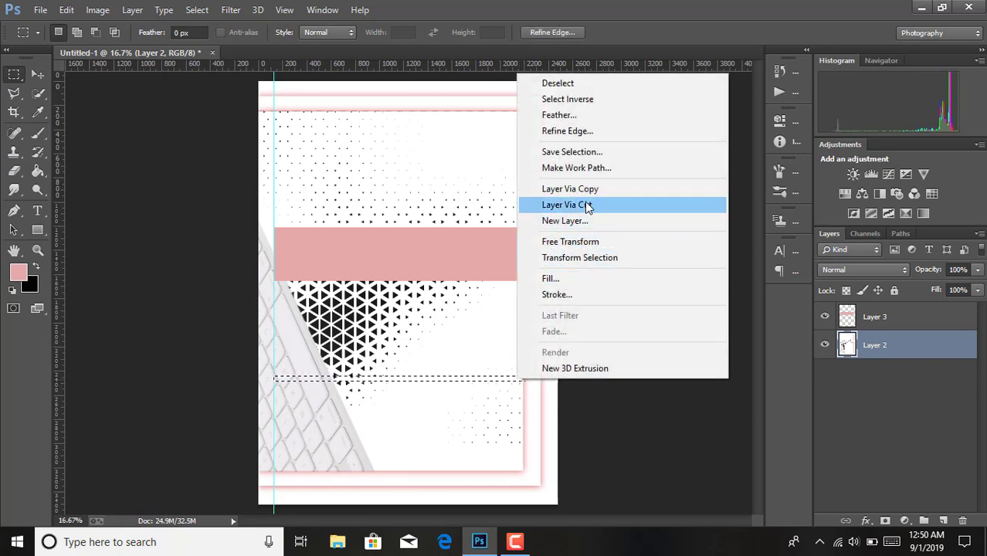
{"action": "left_click", "coordinate": [586, 205]}
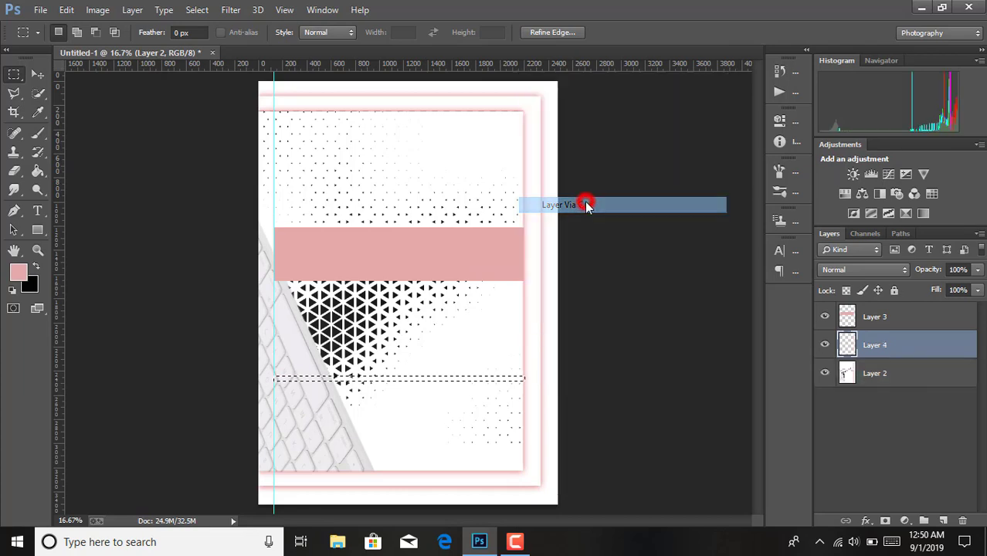
{"action": "right_click", "coordinate": [871, 348]}
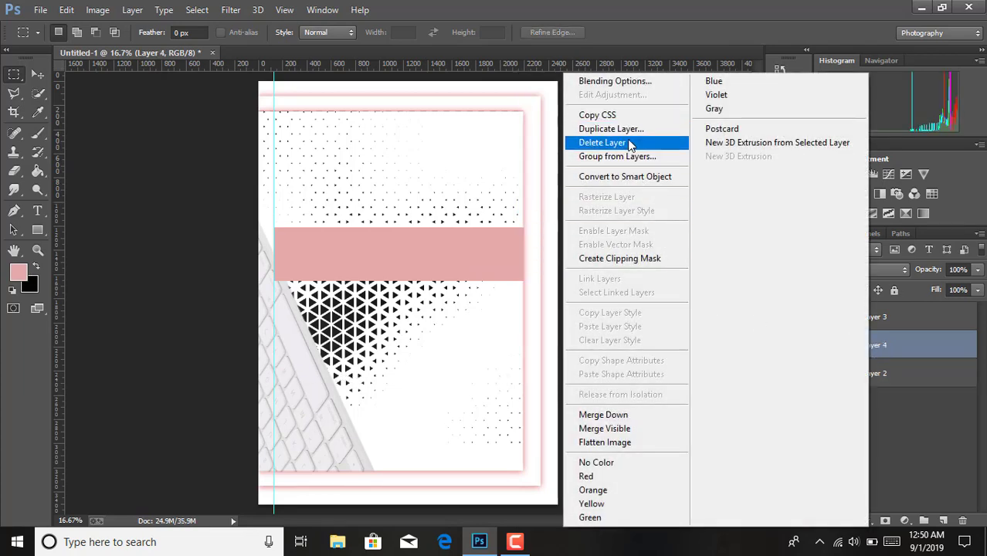
{"action": "left_click", "coordinate": [904, 344]}
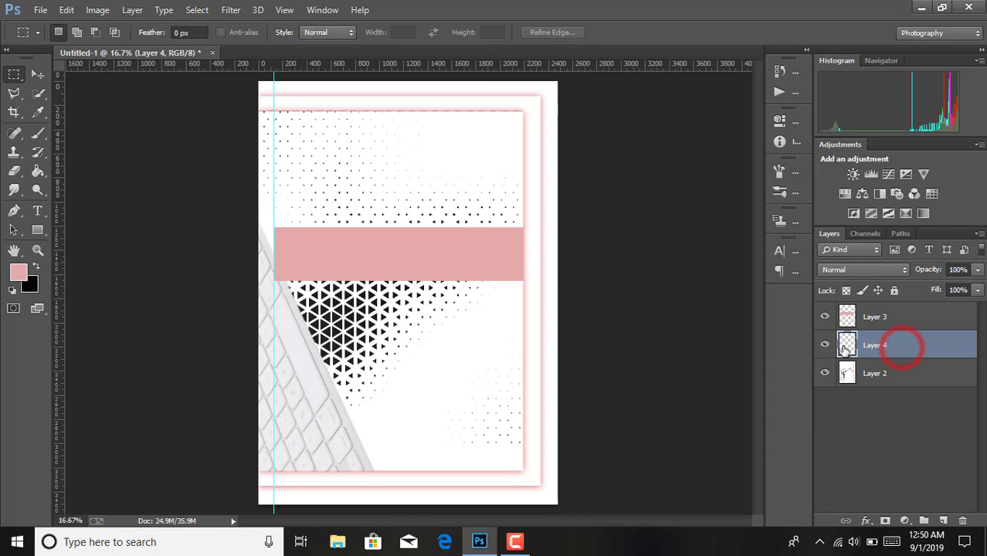
{"action": "right_click", "coordinate": [840, 349]}
{"action": "left_click", "coordinate": [720, 227]}
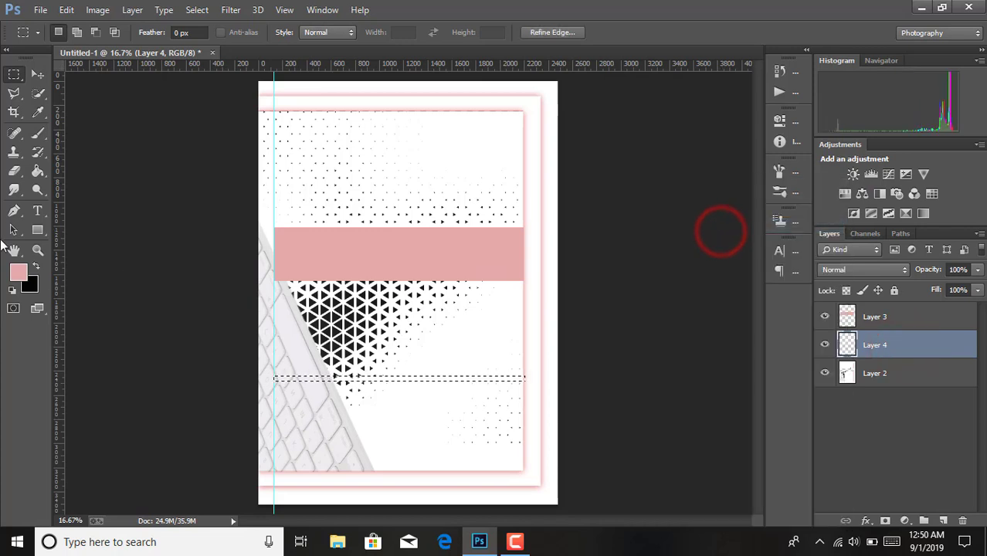
- Brush the thin strip e4aaaa pink and deselect
{"action": "left_click", "coordinate": [38, 132]}
{"action": "left_click_drag", "start_coordinate": [265, 379], "coordinate": [516, 369]}
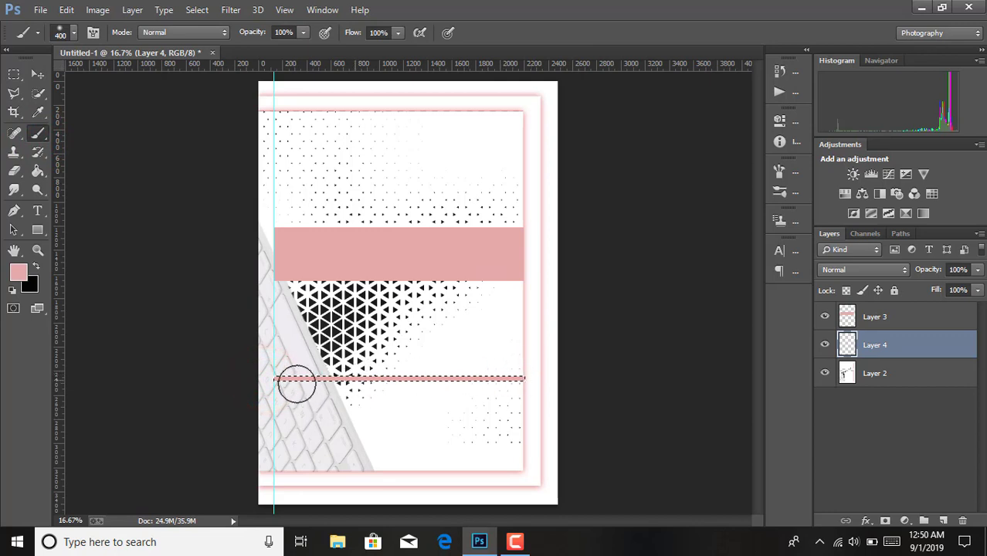
{"action": "key", "text": "ctrl+d"}
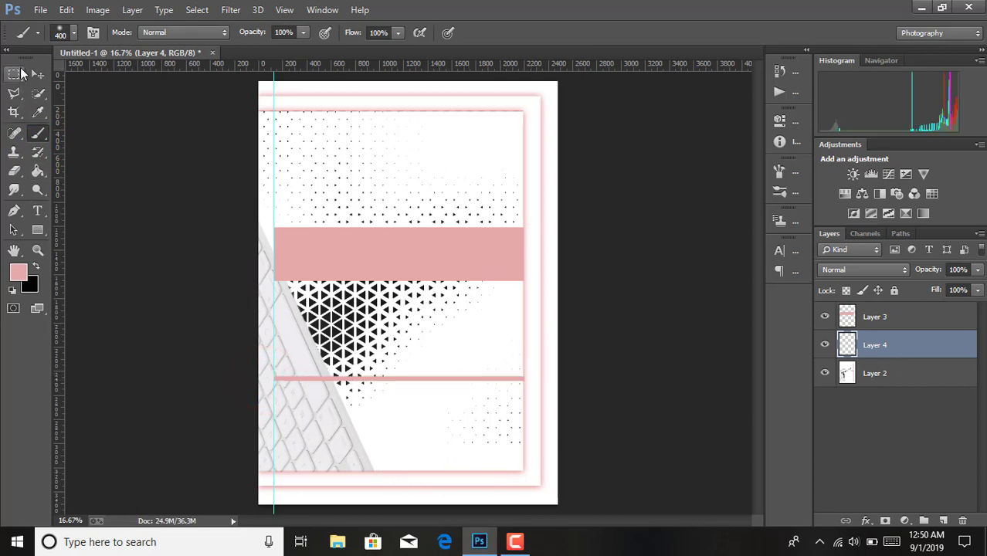
{"action": "left_click", "coordinate": [14, 75]}
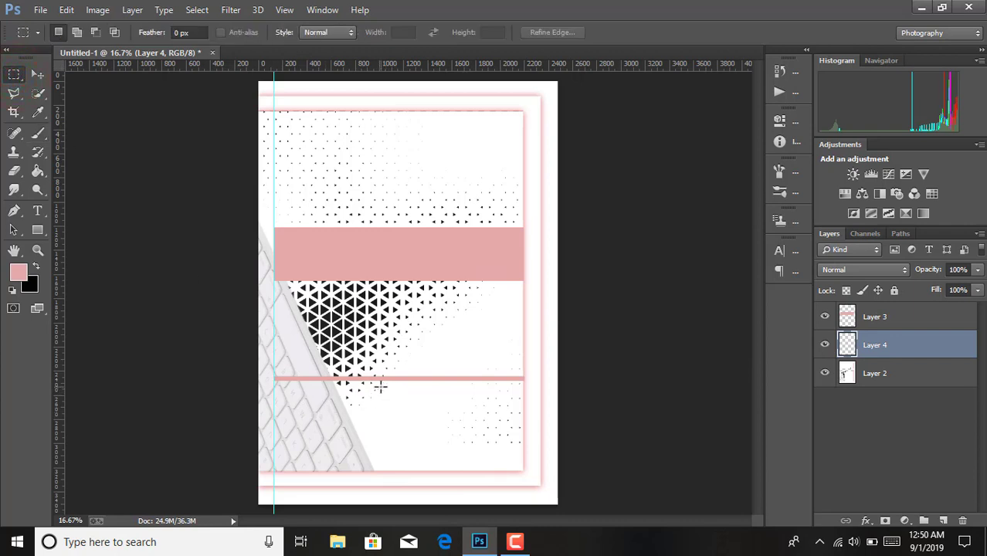
- Copy a narrow vertical strip below the pink line onto Layer 5 and select its pixels
{"action": "left_click", "coordinate": [899, 381]}
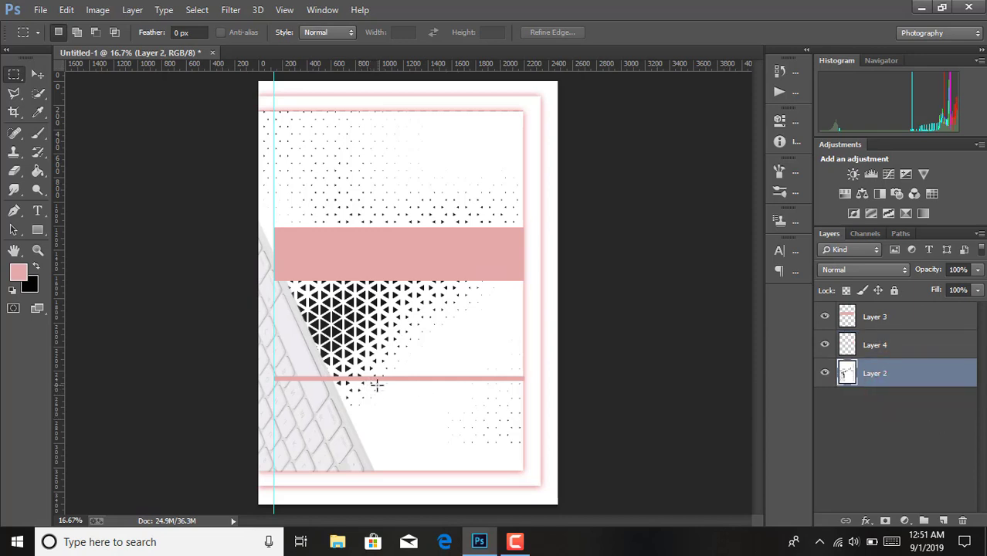
{"action": "left_click_drag", "start_coordinate": [377, 385], "coordinate": [381, 465]}
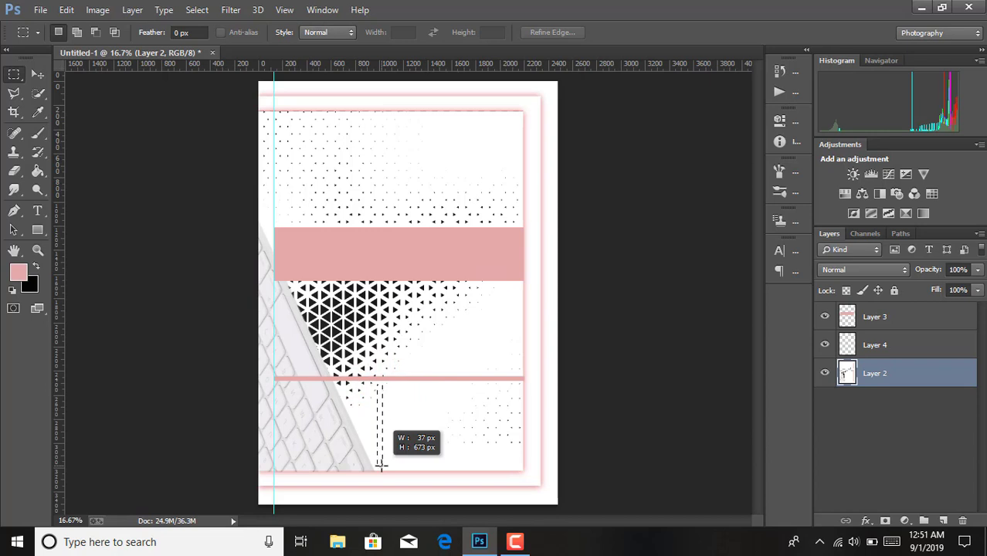
{"action": "left_click_drag", "start_coordinate": [382, 465], "coordinate": [389, 466]}
{"action": "right_click", "coordinate": [388, 461]}
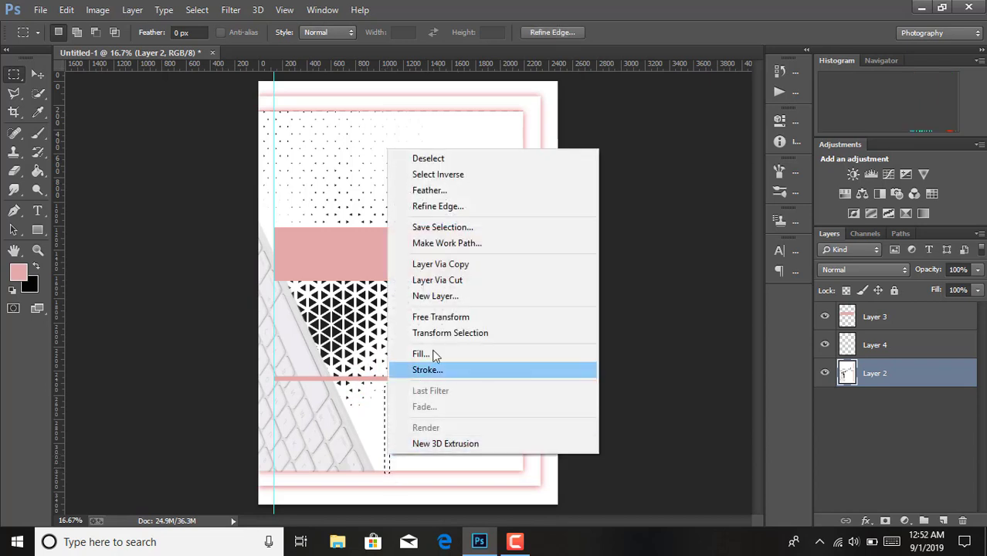
{"action": "left_click", "coordinate": [463, 270]}
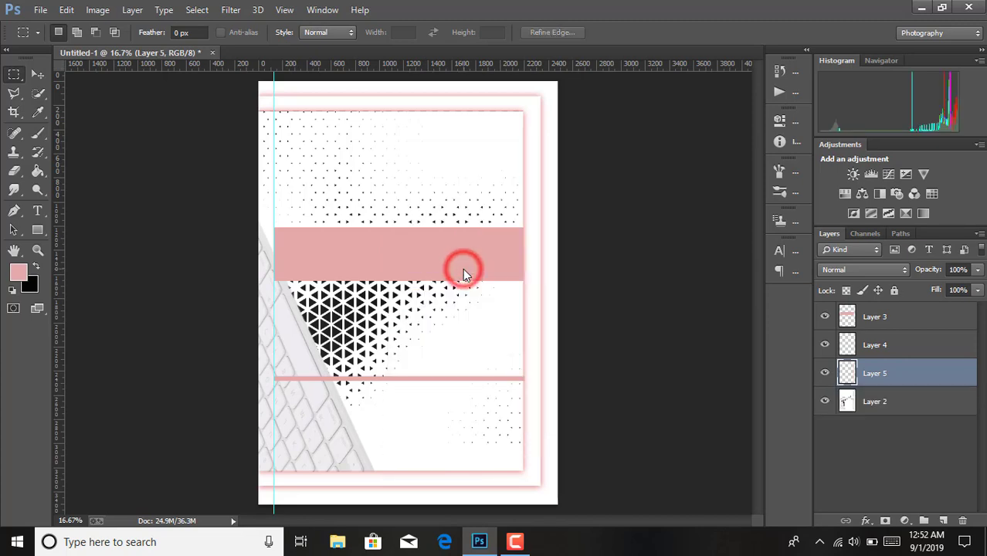
{"action": "right_click", "coordinate": [849, 376]}
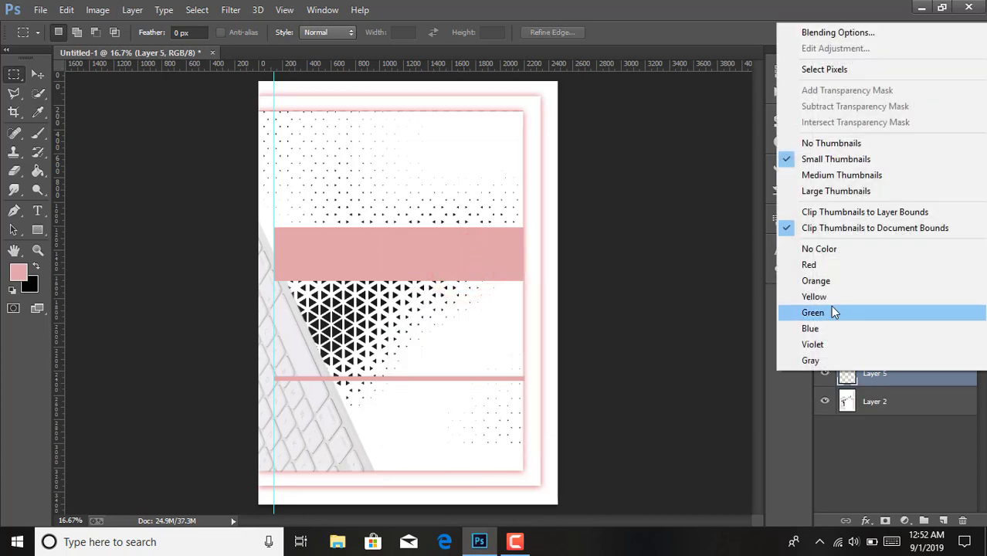
{"action": "left_click", "coordinate": [835, 75]}
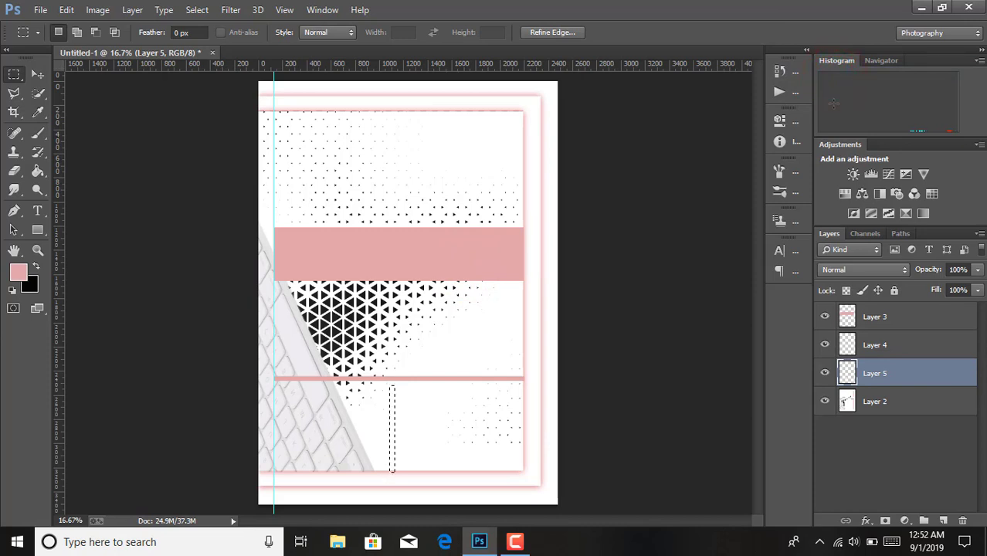
- Paint the vertical strip pink, then merge all visible layers into Layer 2
{"action": "left_click", "coordinate": [39, 133]}
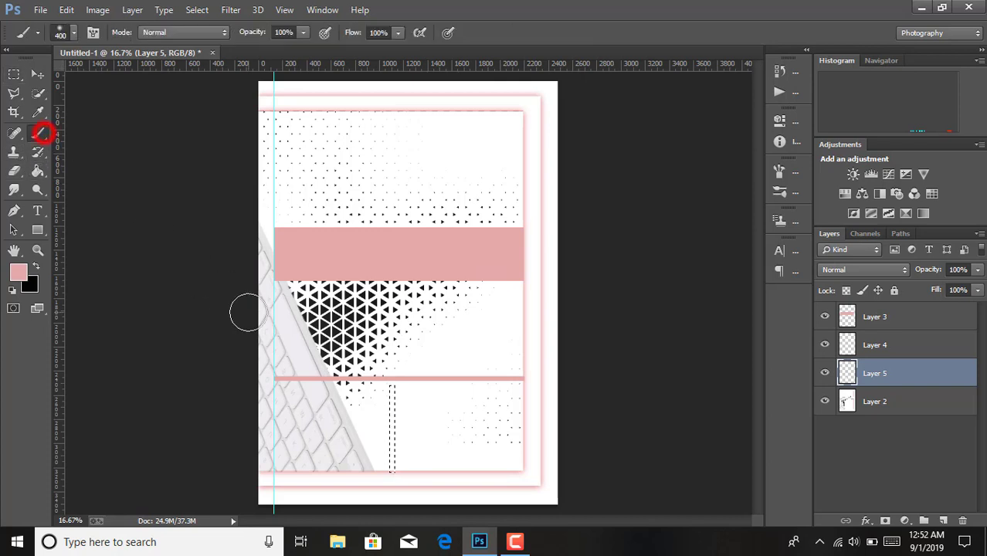
{"action": "left_click_drag", "start_coordinate": [387, 393], "coordinate": [392, 468]}
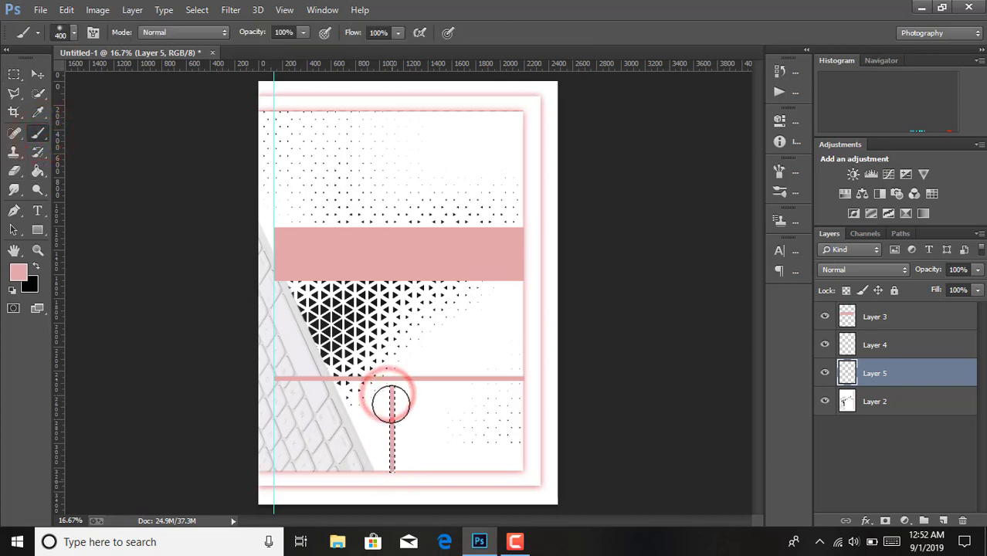
{"action": "key", "text": "ctrl+d"}
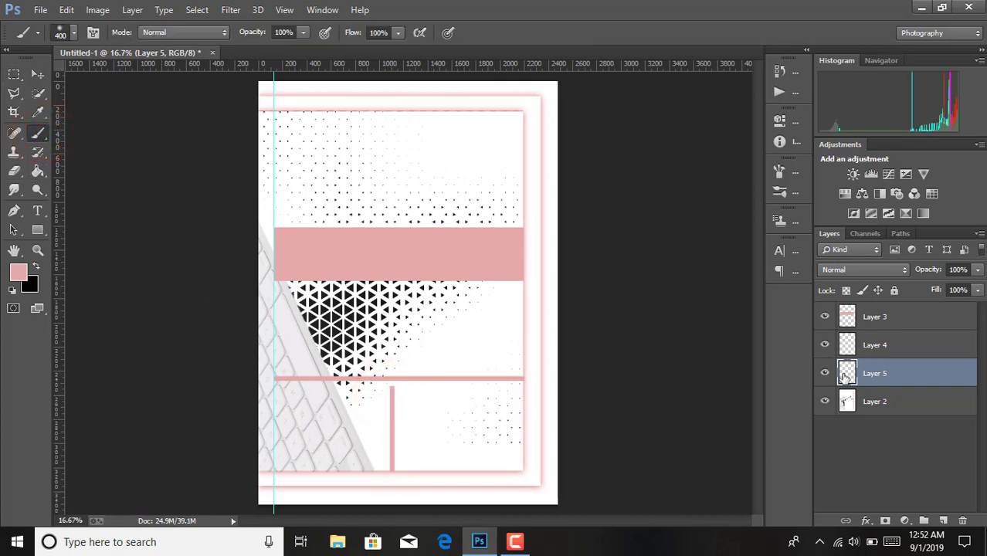
{"action": "left_click", "coordinate": [918, 409]}
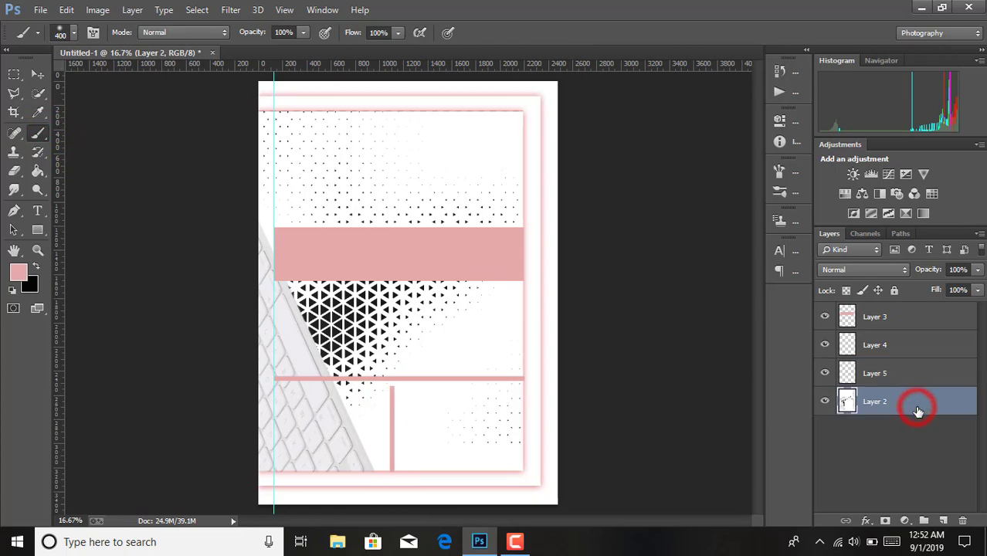
{"action": "right_click", "coordinate": [918, 409]}
{"action": "left_click", "coordinate": [671, 430]}
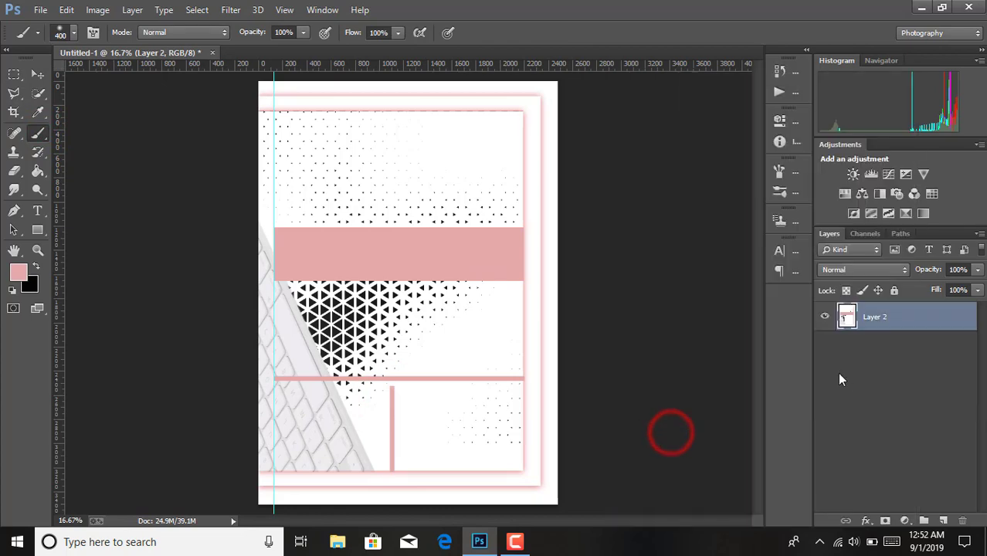
{"action": "left_click", "coordinate": [37, 74]}
- Place diulogo near the page top at about 97% scale and rasterize its layer
{"action": "left_click", "coordinate": [41, 10]}
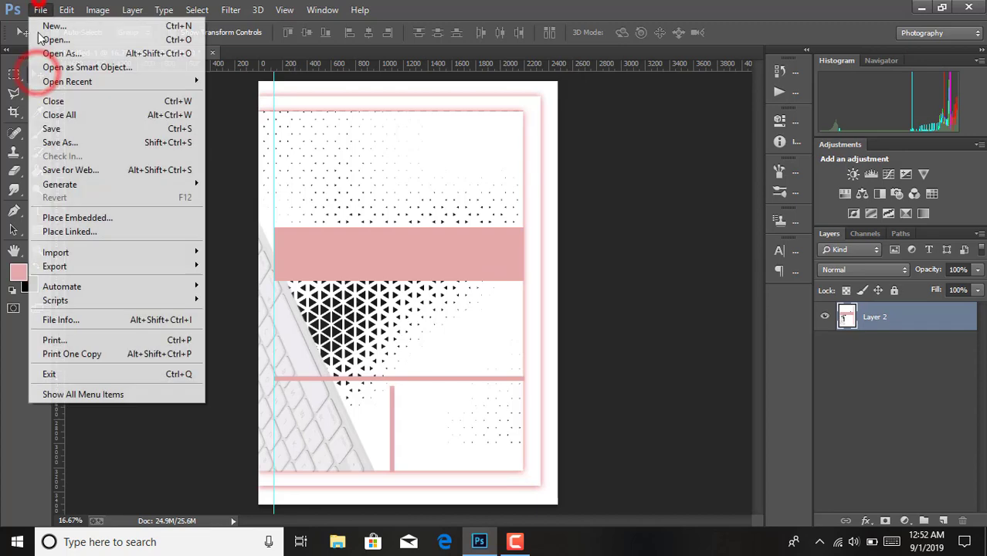
{"action": "left_click", "coordinate": [69, 232]}
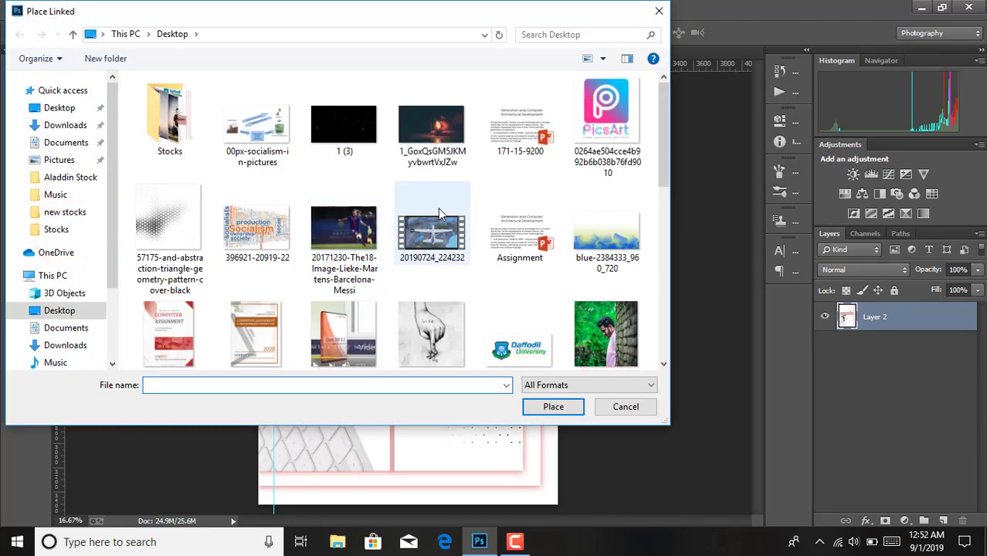
{"action": "double_click", "coordinate": [495, 352]}
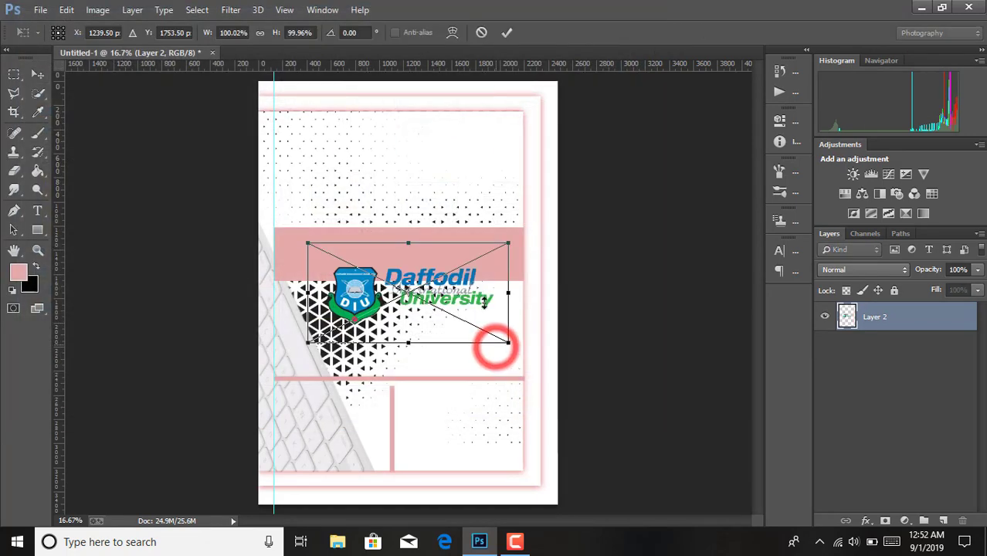
{"action": "left_click_drag", "start_coordinate": [442, 179], "coordinate": [448, 168]}
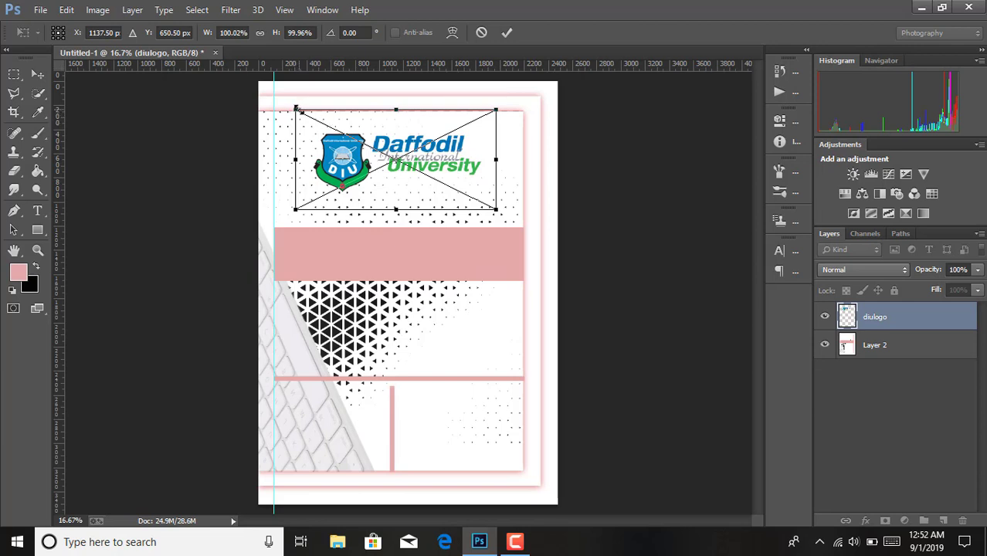
{"action": "left_click_drag", "start_coordinate": [296, 108], "coordinate": [302, 111]}
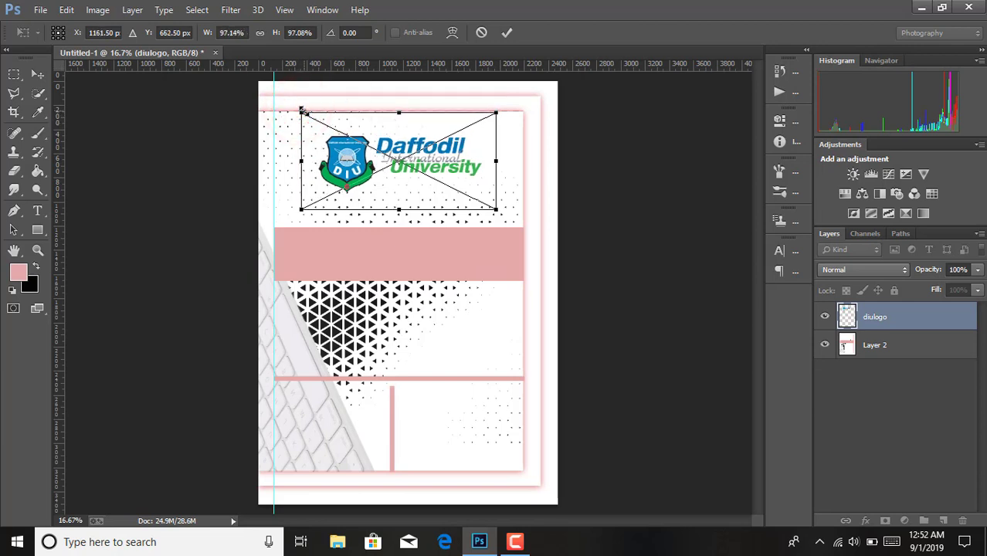
{"action": "left_click_drag", "start_coordinate": [448, 165], "coordinate": [446, 163]}
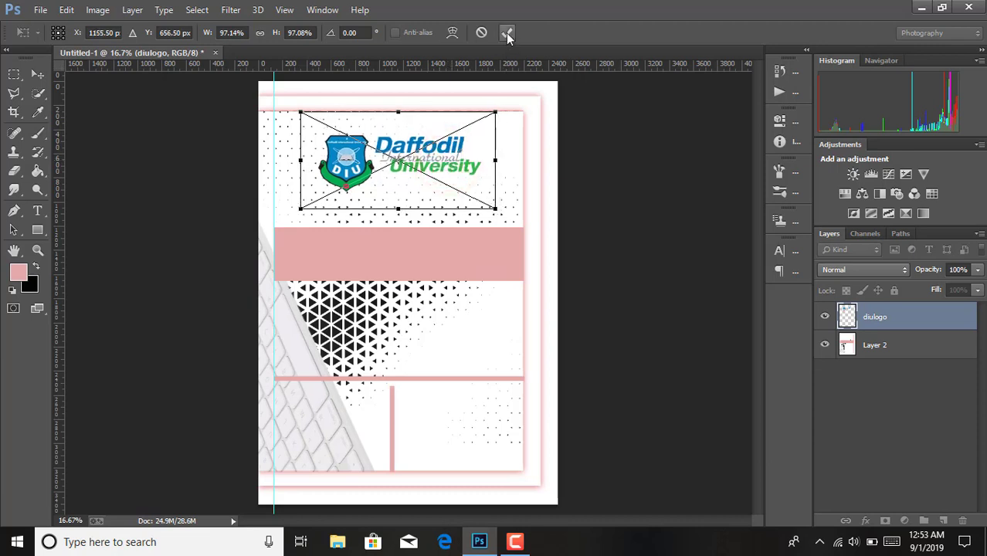
{"action": "key", "text": "Up"}
{"action": "key", "text": "Up"}
{"action": "key", "text": "Up"}
{"action": "key", "text": "Up"}
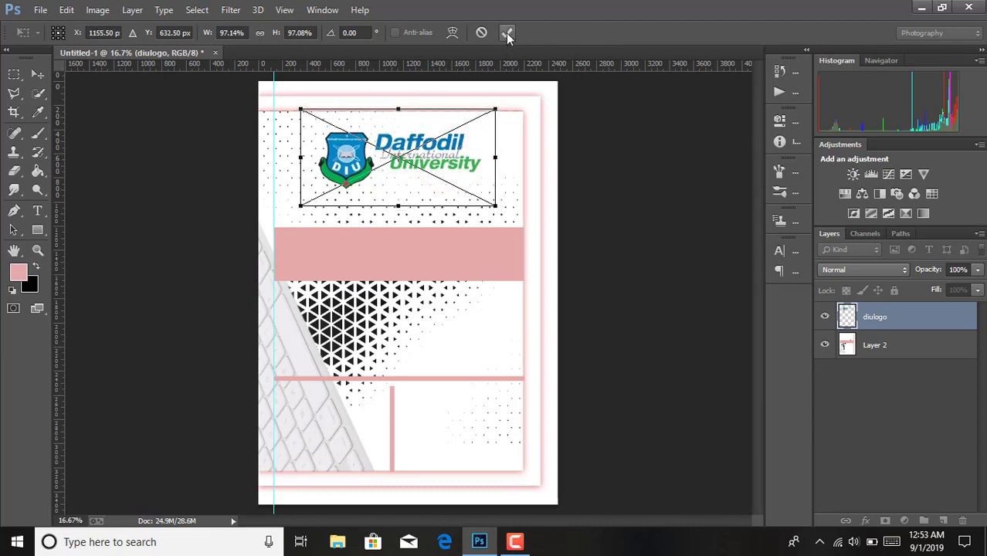
{"action": "left_click", "coordinate": [506, 32]}
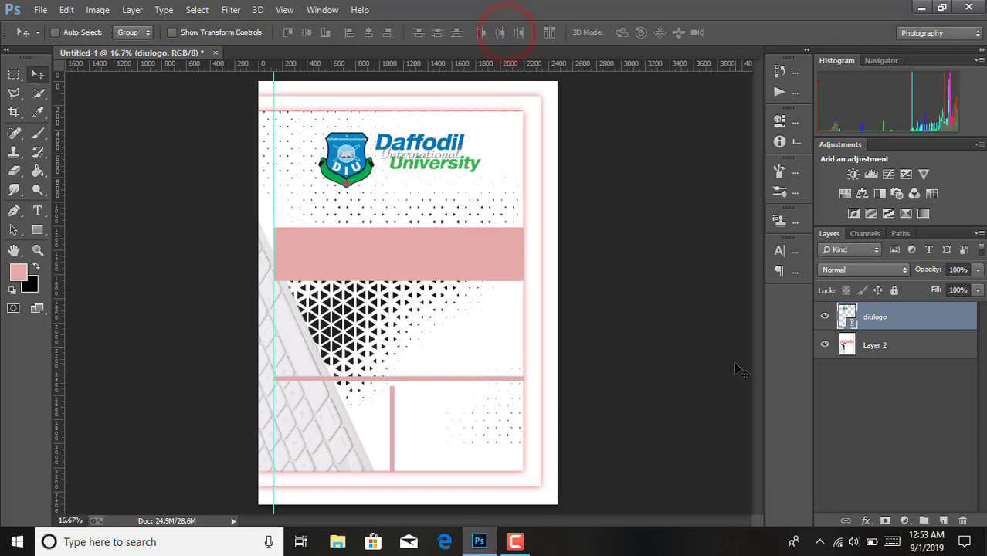
{"action": "right_click", "coordinate": [931, 319]}
{"action": "left_click", "coordinate": [695, 282]}
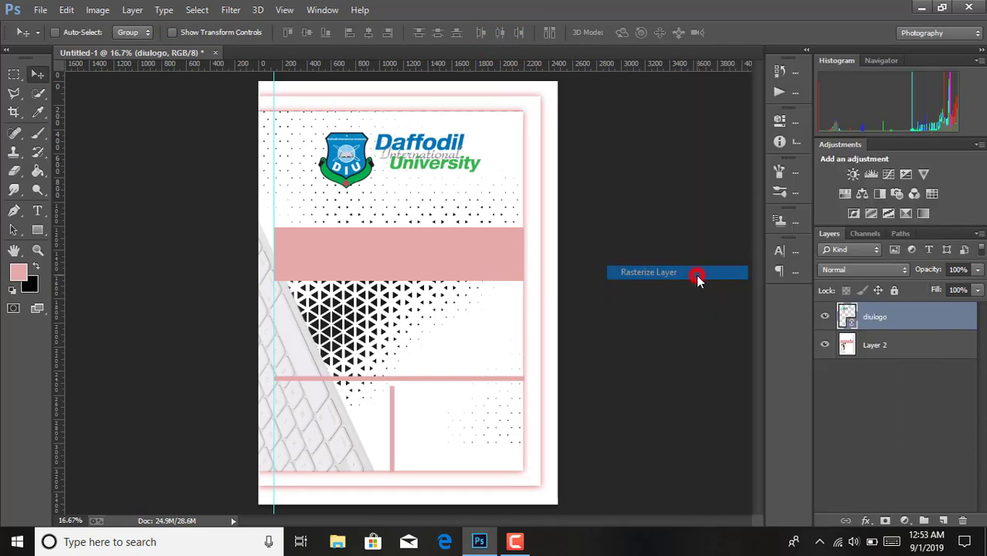
- Add a 10 px drop shadow to the diulogo layer
{"action": "double_click", "coordinate": [935, 319]}
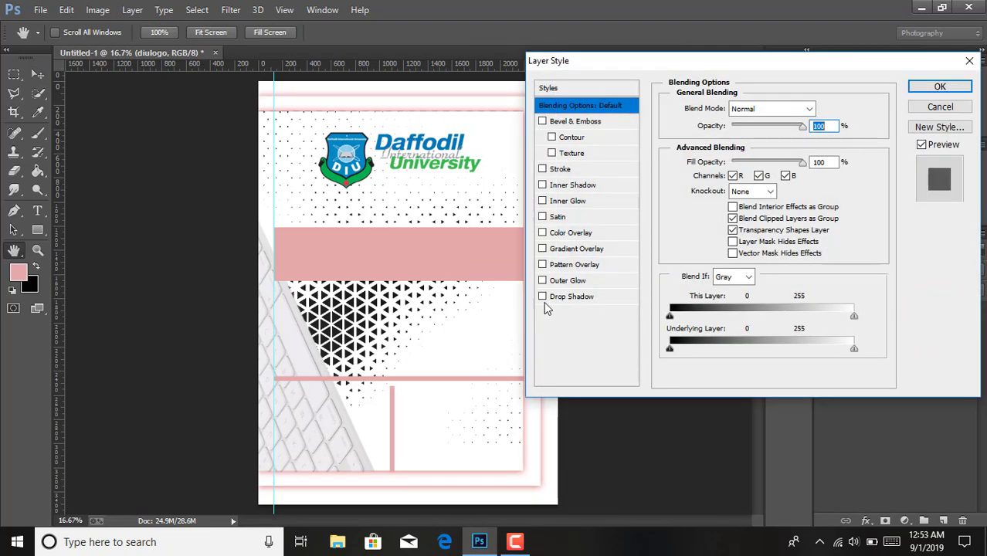
{"action": "left_click", "coordinate": [543, 298]}
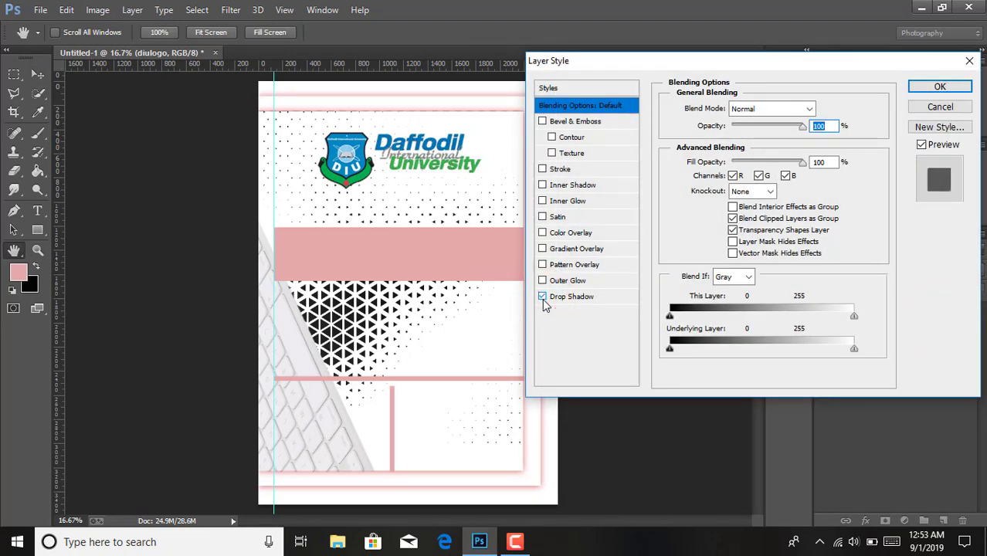
{"action": "left_click", "coordinate": [578, 297]}
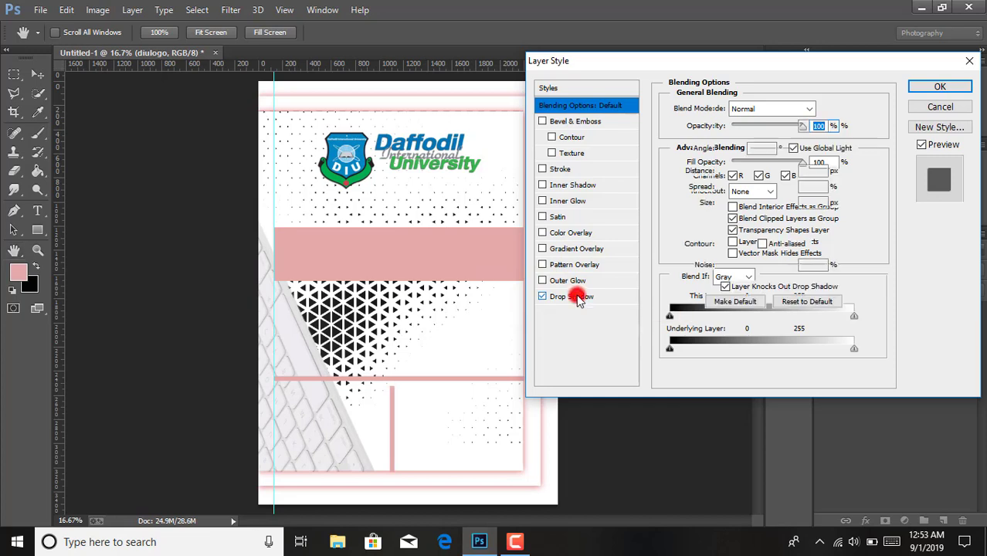
{"action": "left_click", "coordinate": [728, 206]}
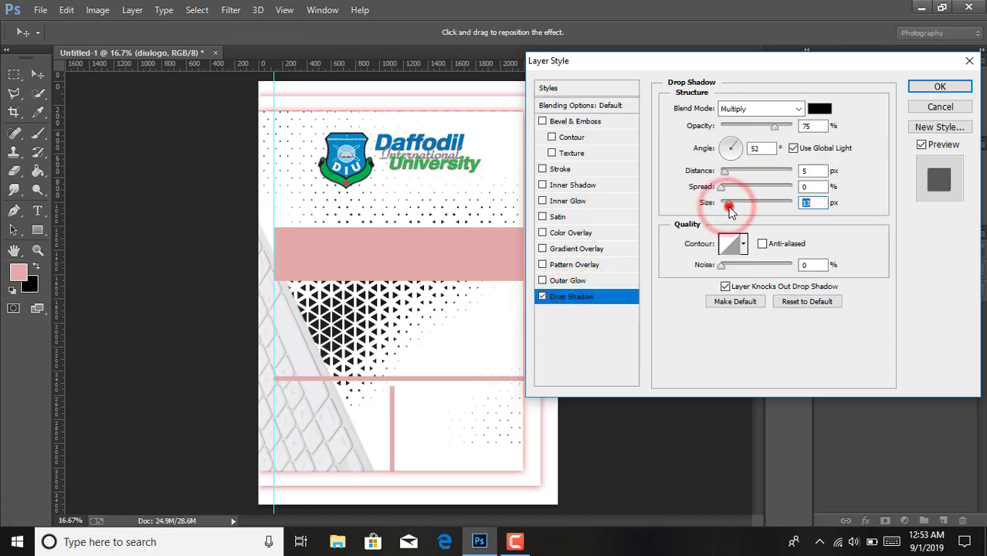
{"action": "left_click_drag", "start_coordinate": [728, 207], "coordinate": [730, 210]}
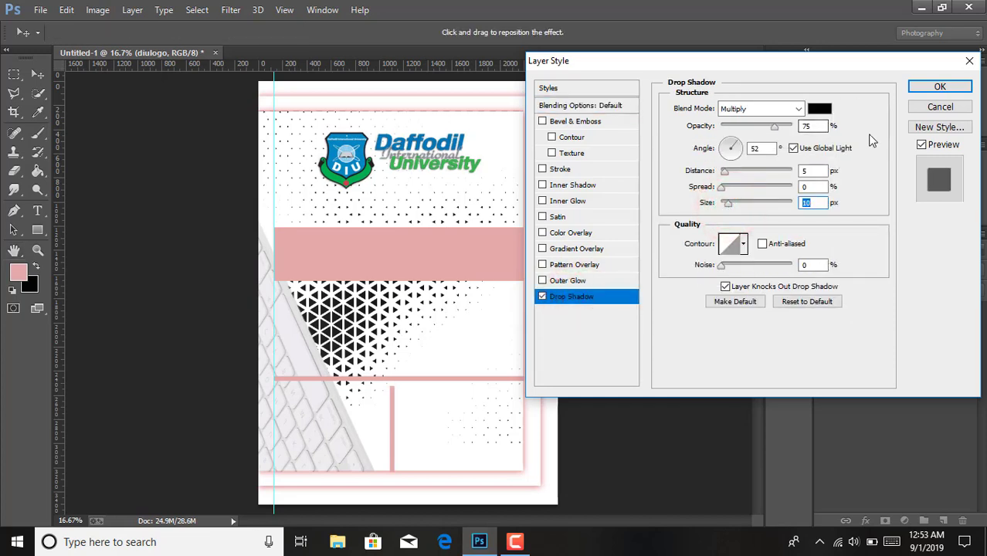
{"action": "left_click", "coordinate": [918, 91]}
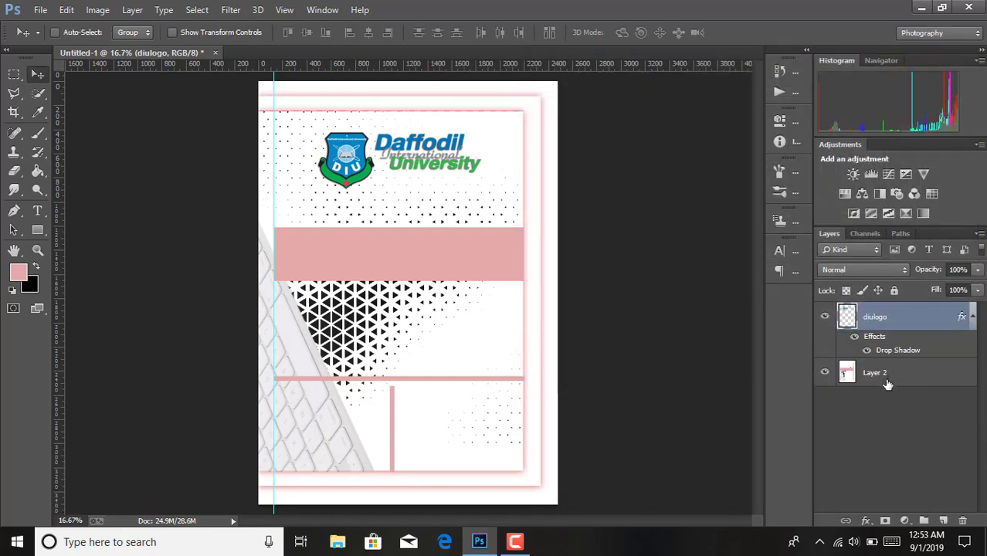
{"action": "left_click", "coordinate": [889, 378]}
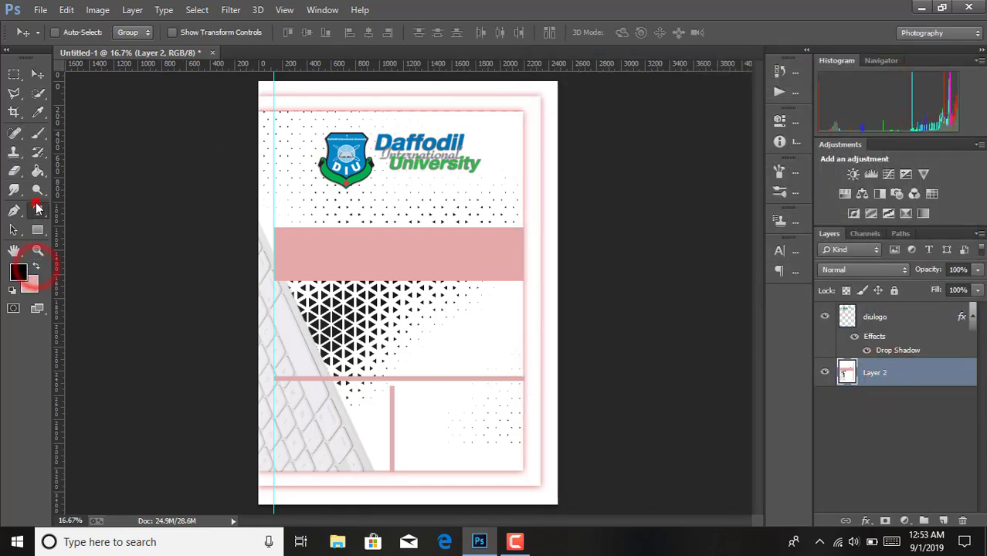
- Add 'ASSIGNMENT NAME' in Verdana 48 pt on the pink band
{"action": "left_click", "coordinate": [37, 210]}
{"action": "left_click", "coordinate": [155, 34]}
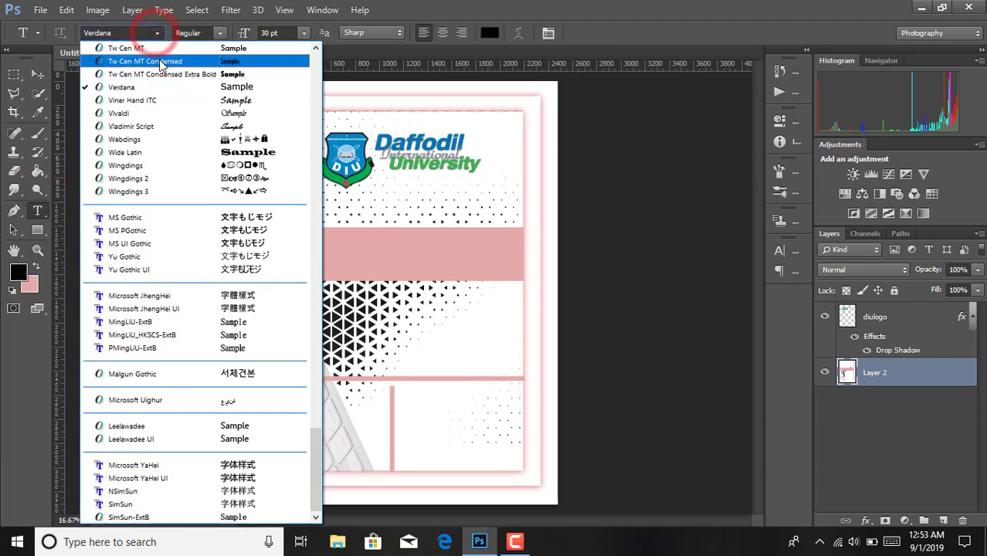
{"action": "left_click", "coordinate": [162, 86]}
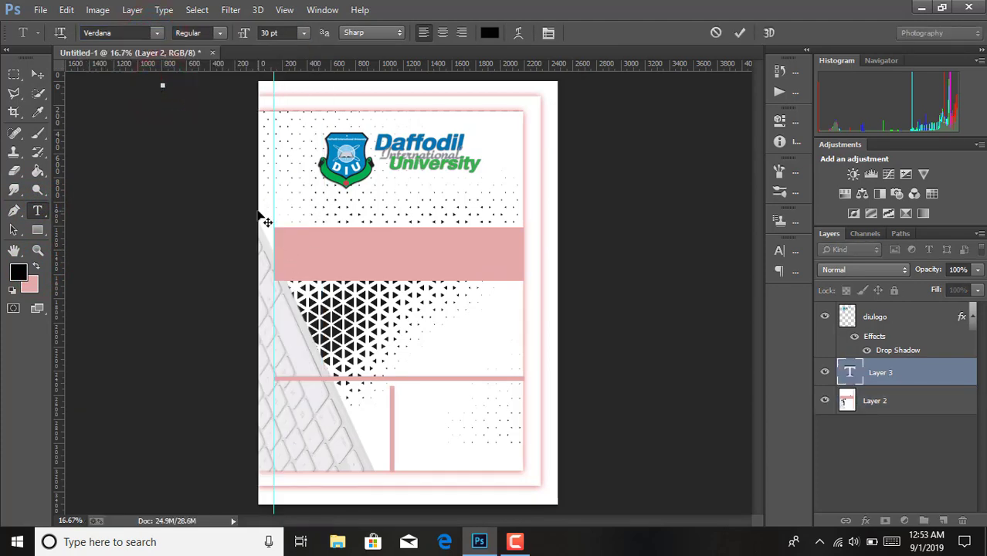
{"action": "left_click", "coordinate": [716, 33]}
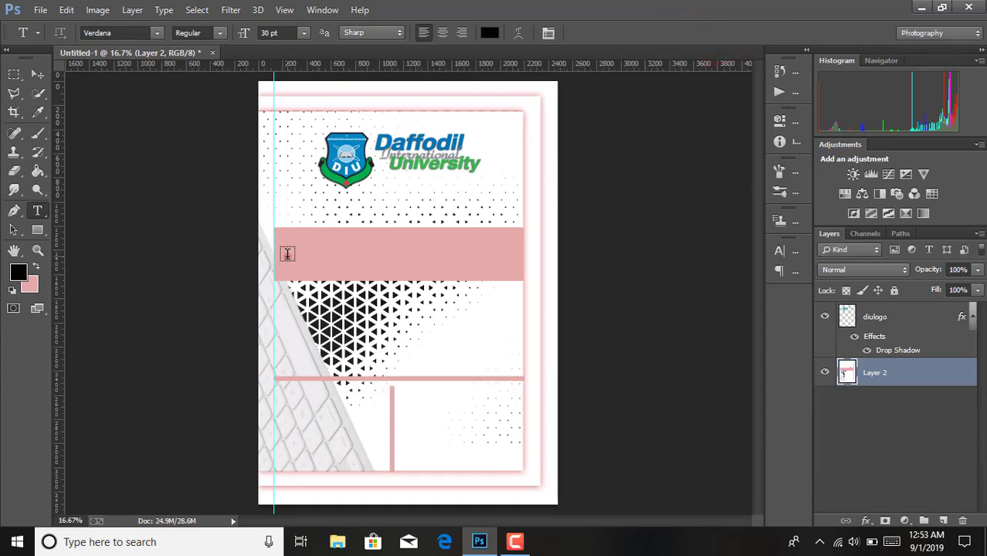
{"action": "left_click", "coordinate": [288, 255]}
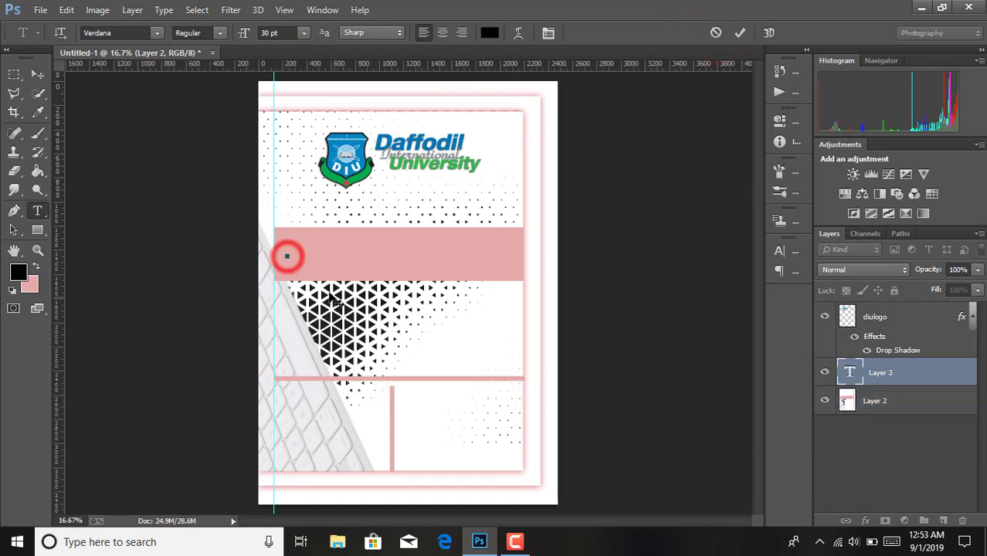
{"action": "left_click", "coordinate": [303, 33]}
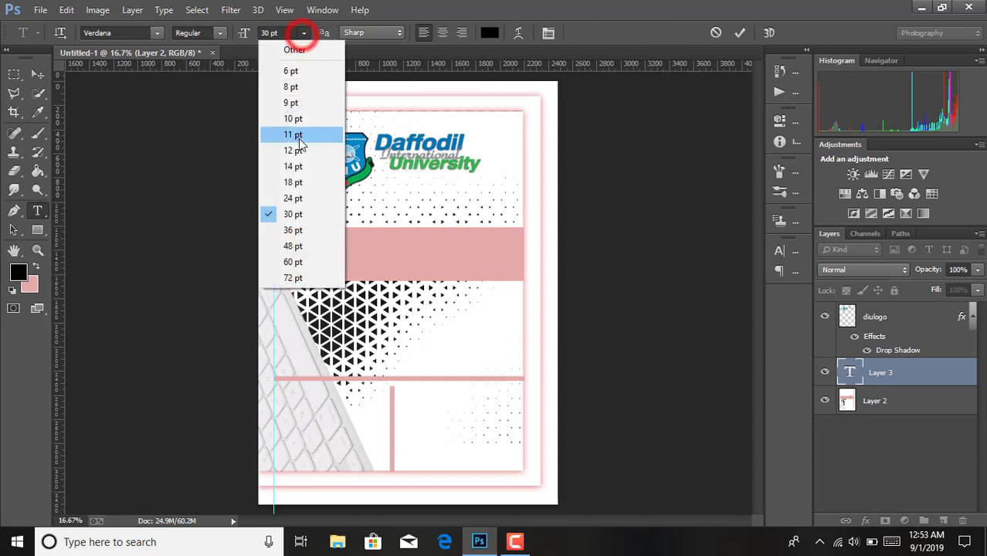
{"action": "left_click", "coordinate": [293, 246]}
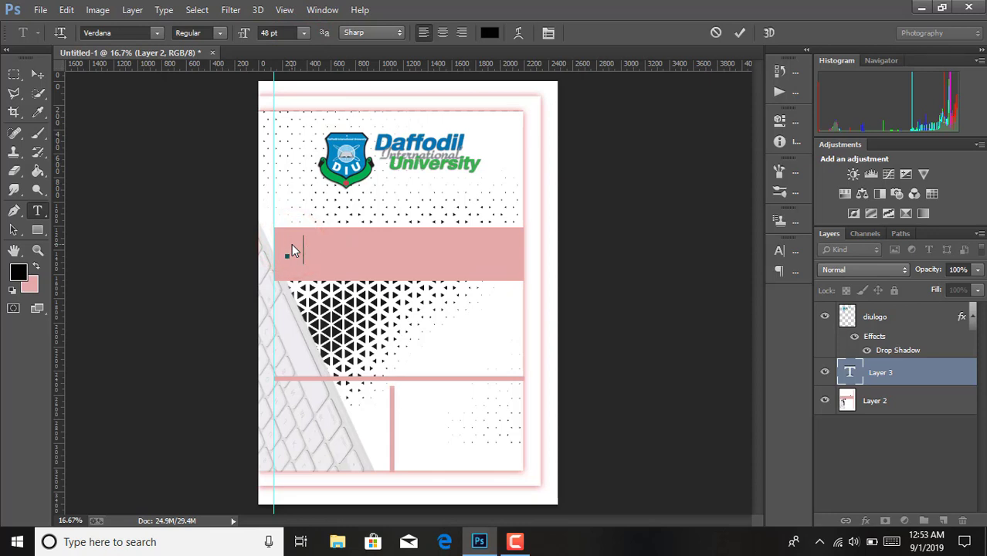
{"action": "type", "text": "ASSI"}
{"action": "type", "text": "GNME"}
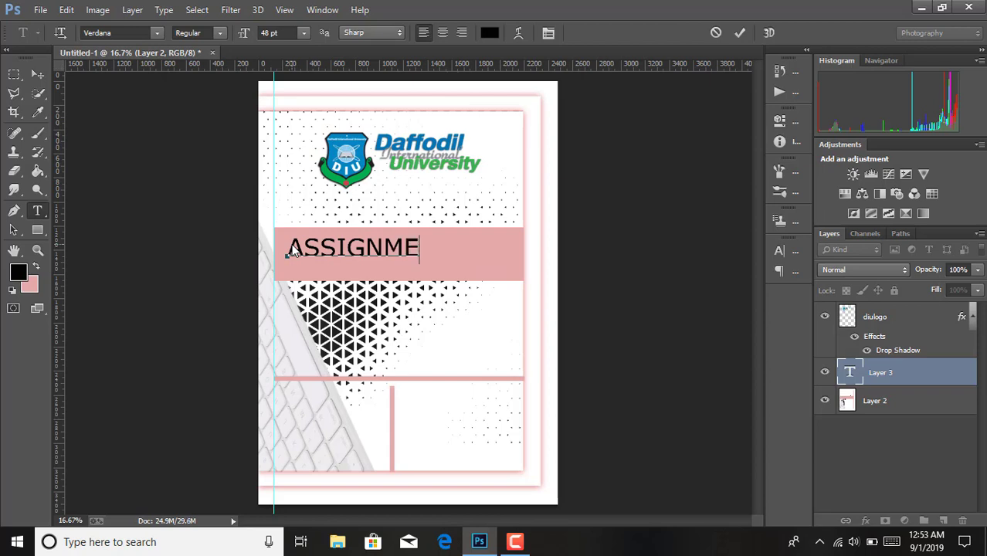
{"action": "type", "text": "NT NA"}
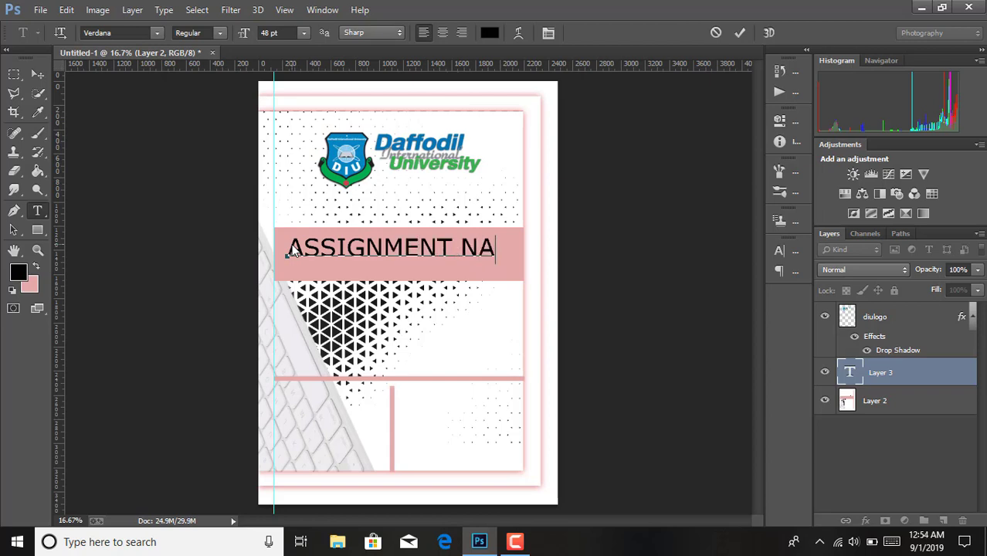
{"action": "type", "text": "ME"}
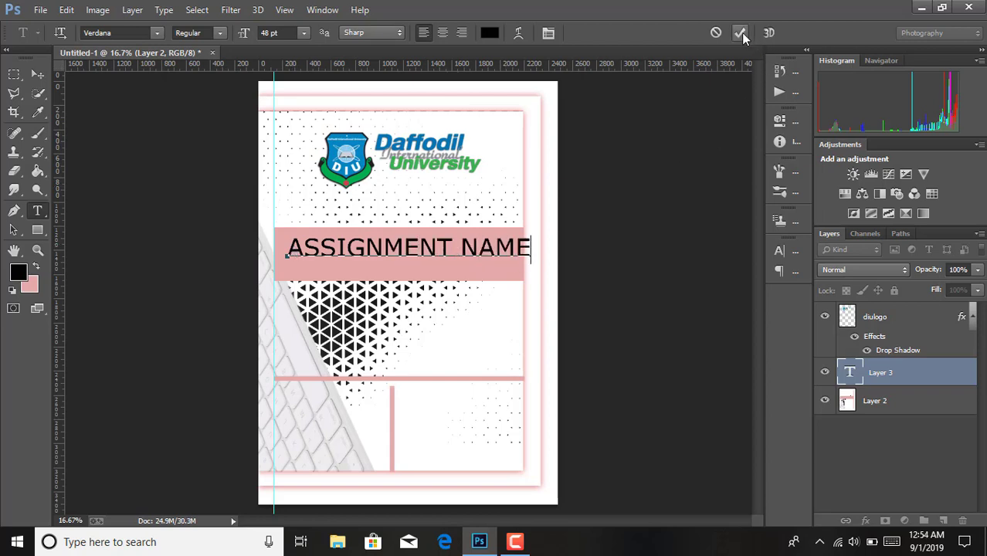
{"action": "left_click", "coordinate": [740, 32]}
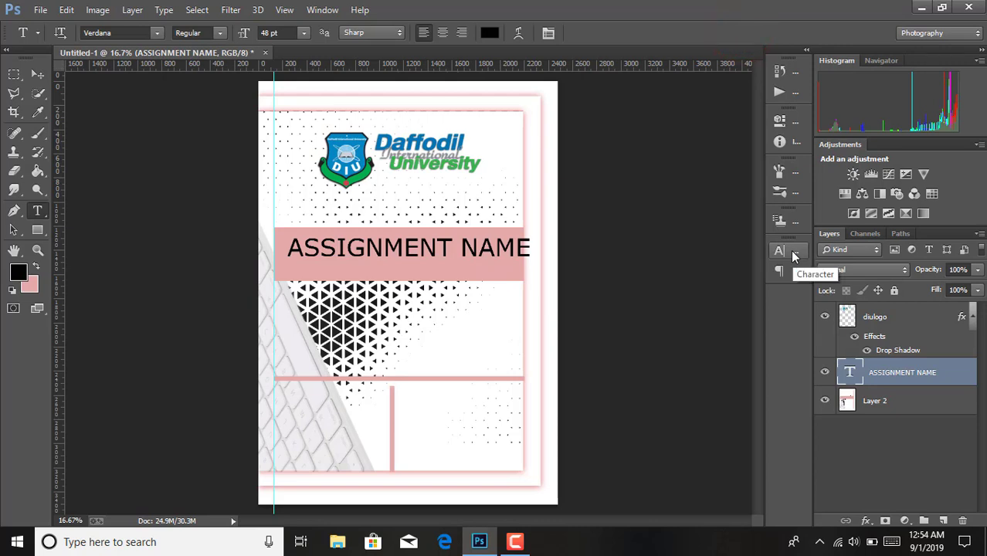
- Scale the ASSIGNMENT NAME text down to 44.9 pt and nudge it into the pink band
{"action": "key", "text": "ctrl+t"}
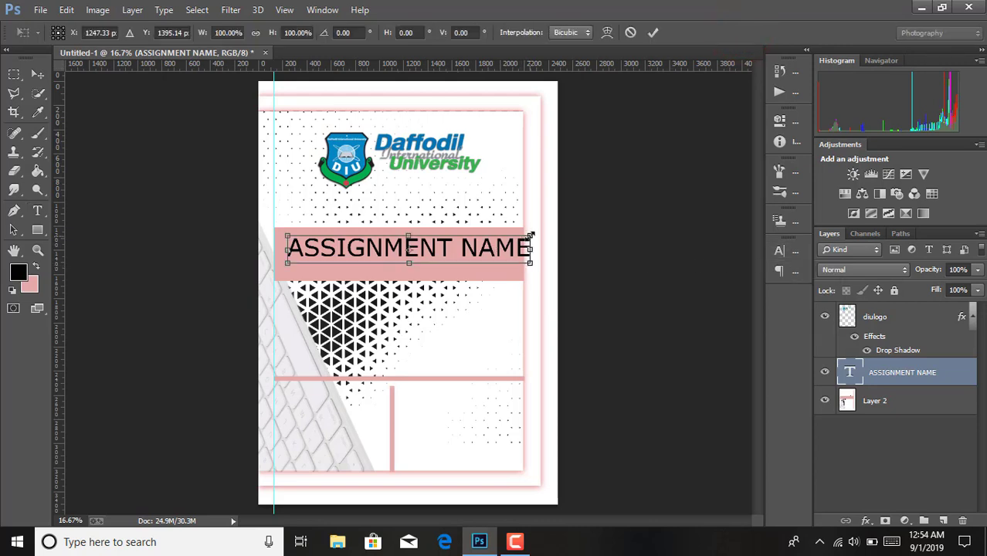
{"action": "left_click_drag", "start_coordinate": [531, 235], "coordinate": [515, 236]}
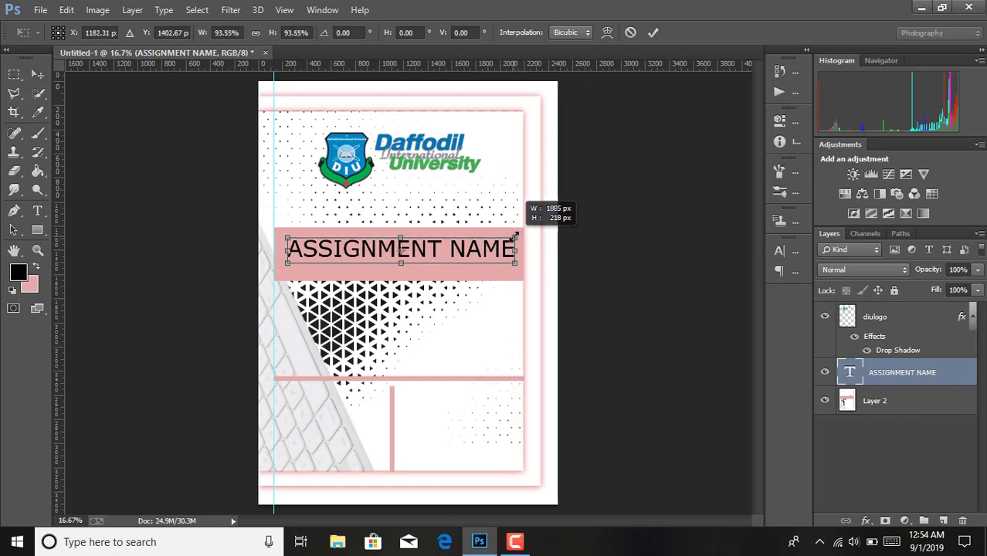
{"action": "key", "text": "Down"}
{"action": "key", "text": "Down"}
{"action": "key", "text": "Down"}
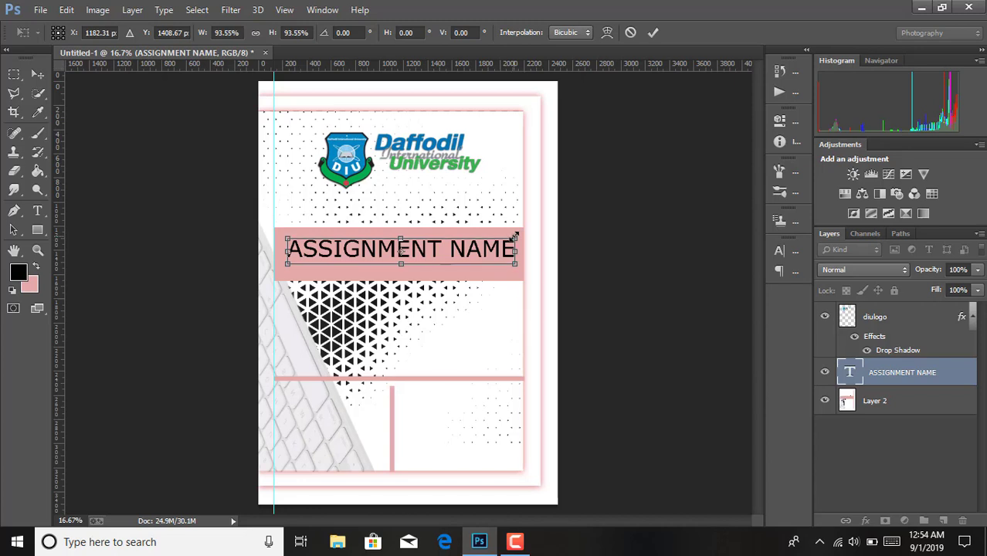
{"action": "key", "text": "Down"}
{"action": "key", "text": "Down"}
{"action": "key", "text": "Down"}
{"action": "key", "text": "Down"}
{"action": "key", "text": "Down"}
{"action": "key", "text": "Down"}
{"action": "key", "text": "Left"}
{"action": "key", "text": "Left"}
{"action": "key", "text": "Left"}
{"action": "key", "text": "Left"}
{"action": "key", "text": "Left"}
{"action": "key", "text": "Left"}
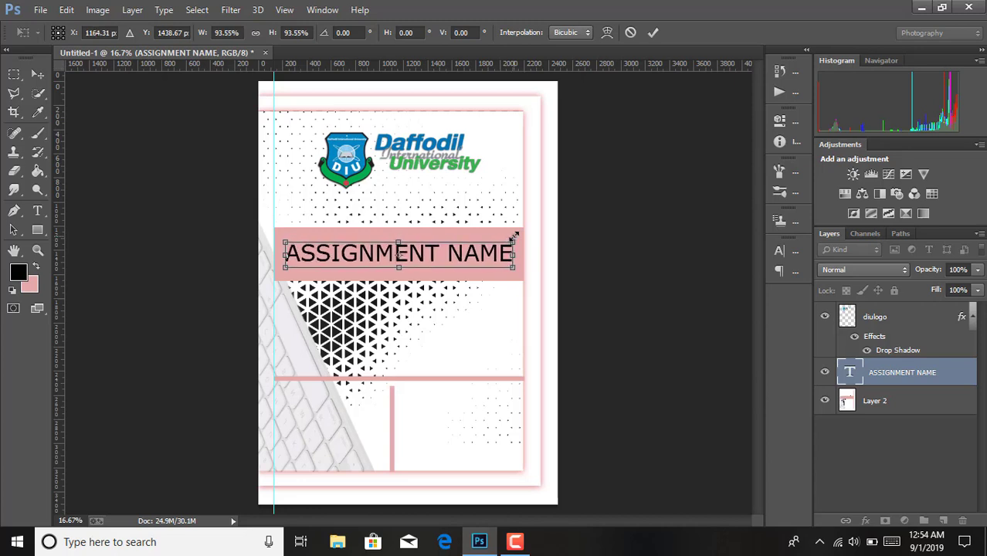
{"action": "key", "text": "Up"}
{"action": "key", "text": "Up"}
{"action": "key", "text": "Up"}
{"action": "key", "text": "Right"}
{"action": "key", "text": "Right"}
{"action": "key", "text": "Right"}
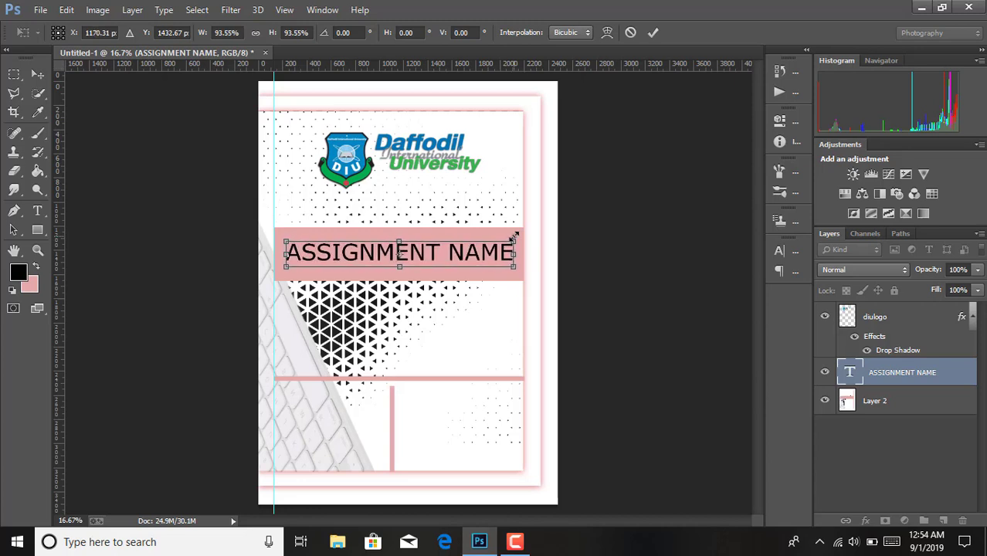
{"action": "key", "text": "Down"}
{"action": "key", "text": "Down"}
{"action": "key", "text": "Down"}
{"action": "left_click", "coordinate": [653, 32]}
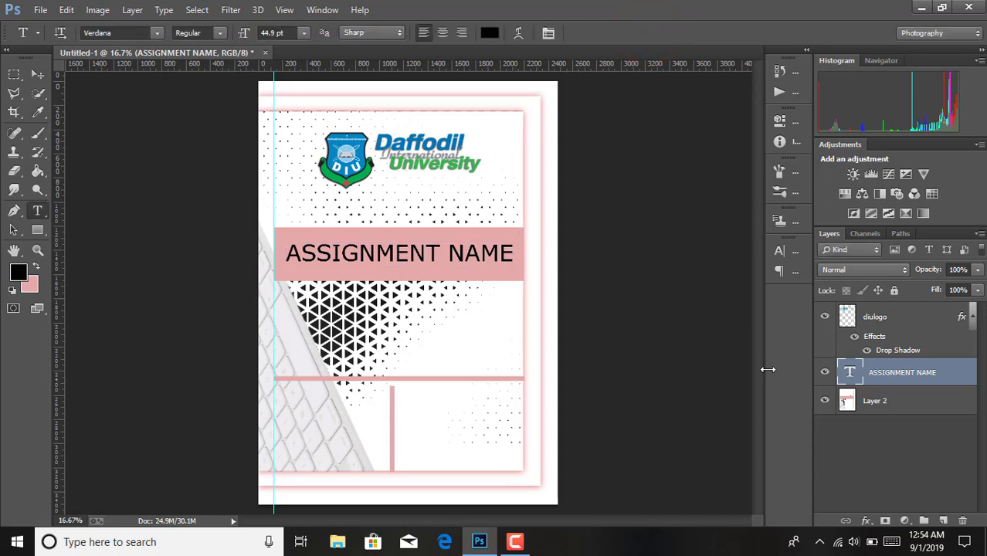
- Move the ASSIGNMENT NAME text down slightly so it sits centred in the band
{"action": "key", "text": "ctrl+t"}
{"action": "key", "text": "Down"}
{"action": "key", "text": "Down"}
{"action": "key", "text": "Down"}
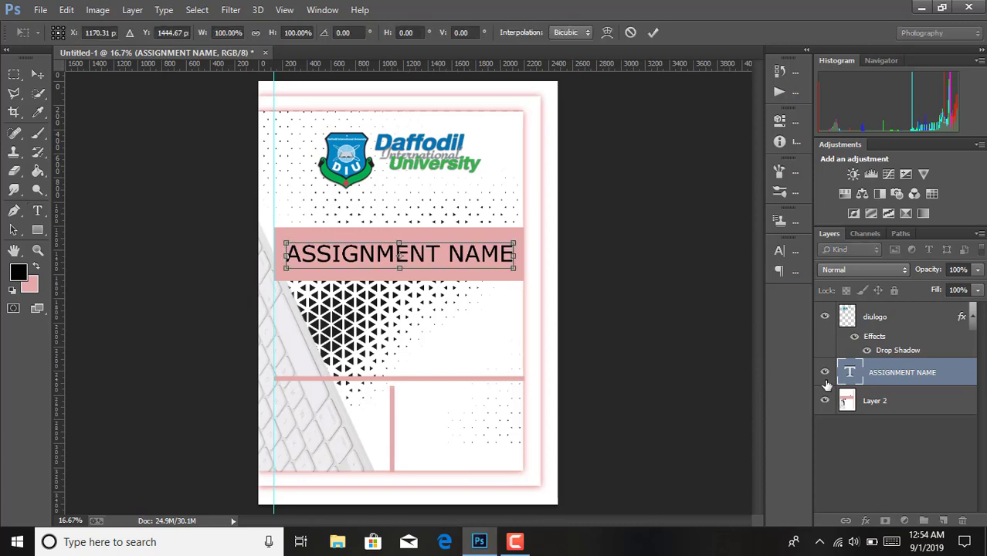
{"action": "left_click", "coordinate": [653, 33]}
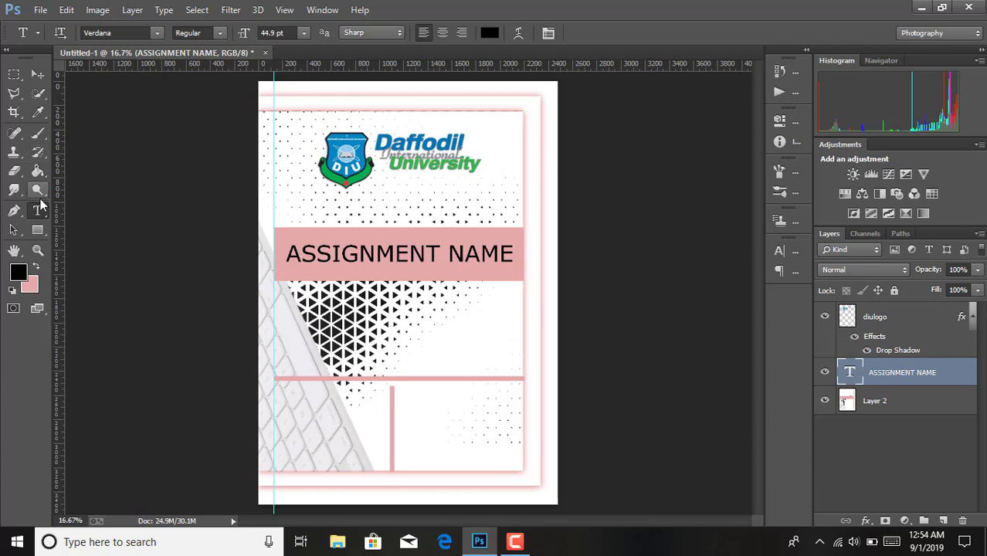
- Apply a Drop Shadow layer style to the ASSIGNMENT NAME text layer
{"action": "double_click", "coordinate": [956, 372]}
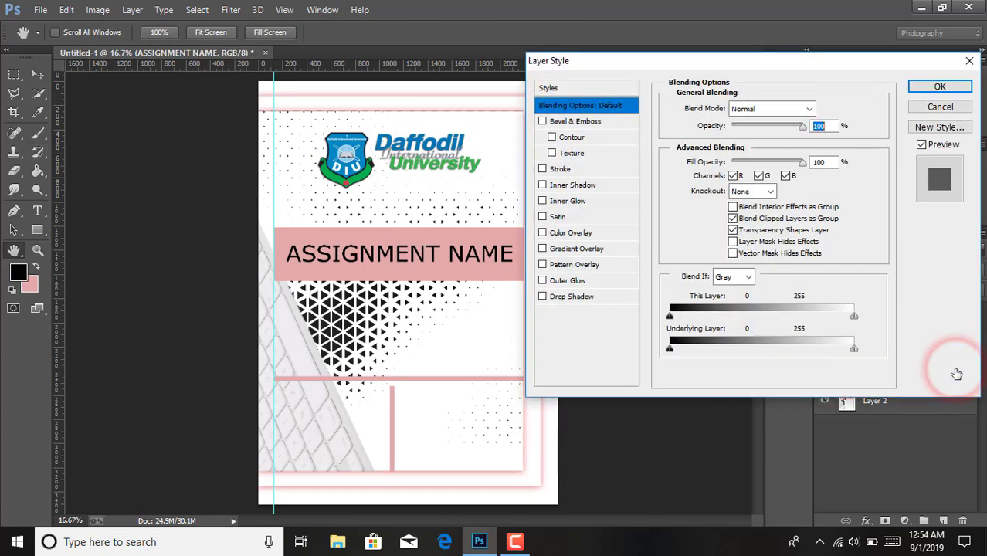
{"action": "left_click", "coordinate": [543, 298]}
{"action": "left_click", "coordinate": [940, 90]}
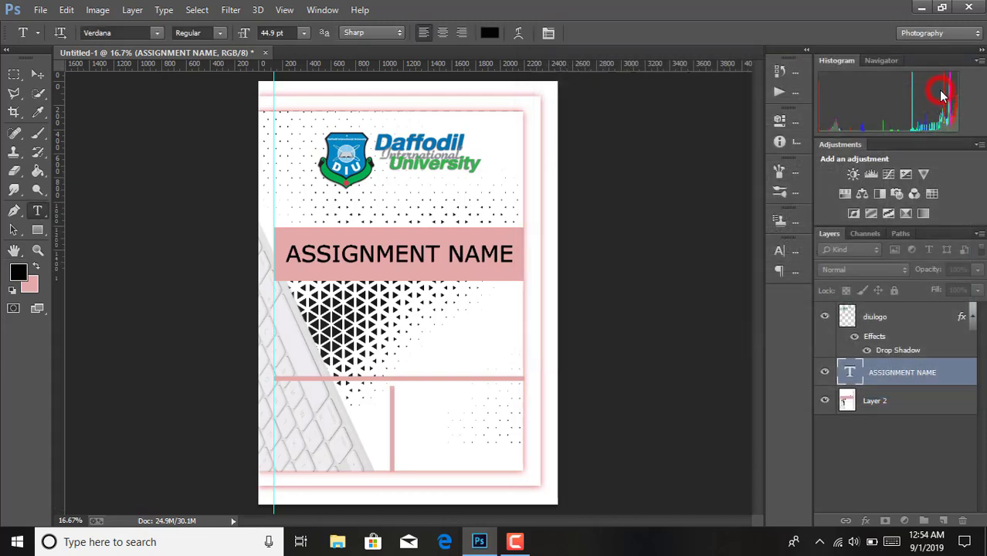
{"action": "left_click", "coordinate": [881, 428]}
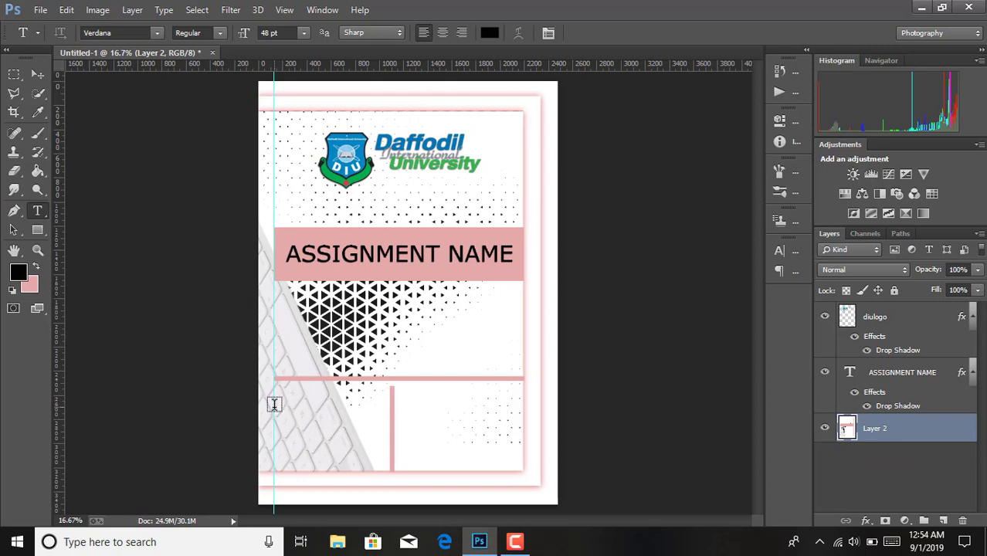
- Add a 30 pt 'SUBMITED TO' label in the lower left box
{"action": "left_click", "coordinate": [274, 404]}
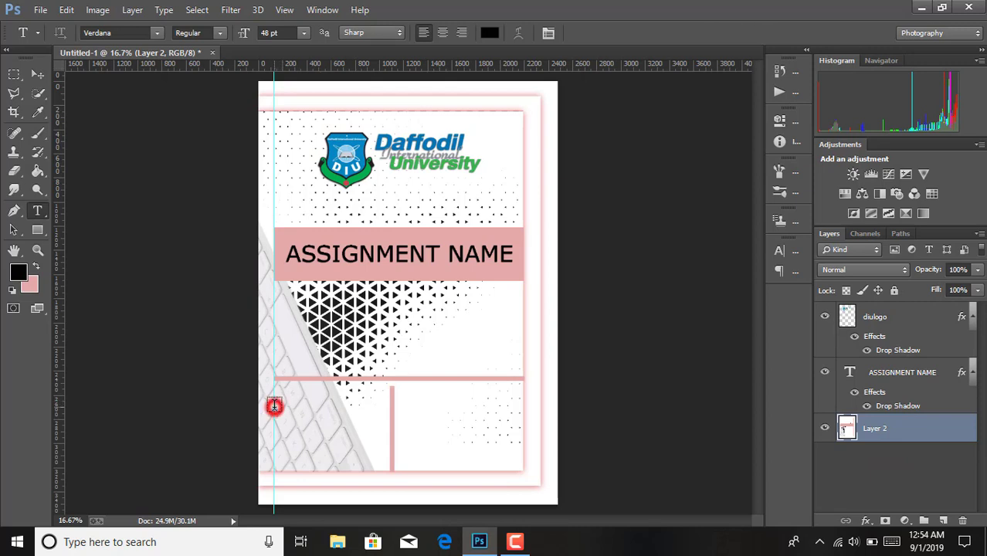
{"action": "left_click", "coordinate": [304, 32]}
{"action": "left_click", "coordinate": [294, 214]}
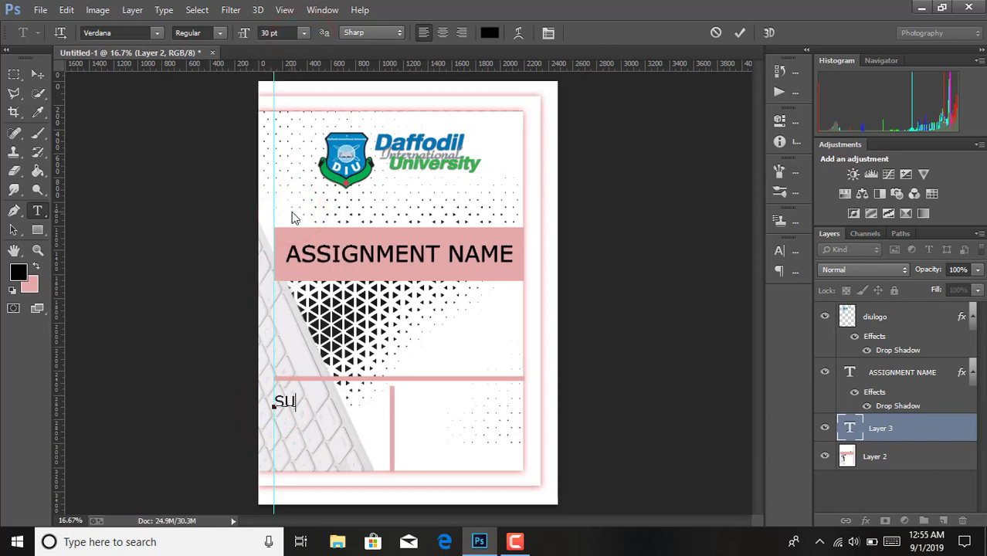
{"action": "type", "text": "MITED"}
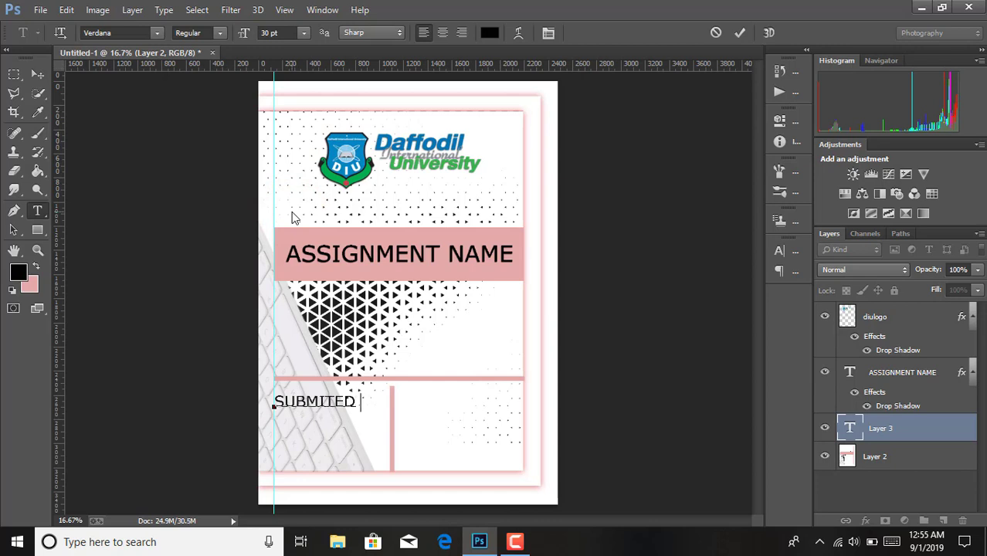
{"action": "type", "text": "TO"}
{"action": "left_click", "coordinate": [738, 33]}
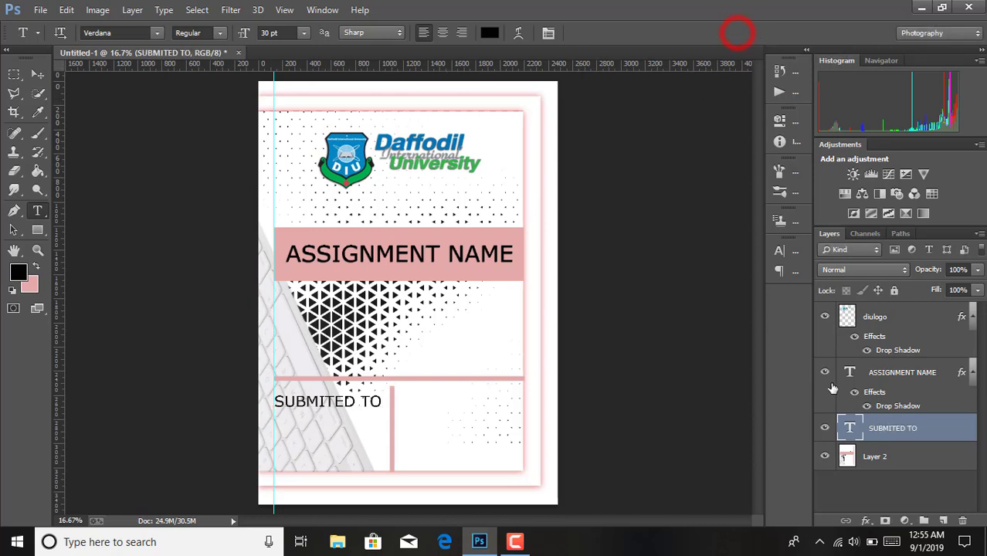
- Add a 'SUBMITED BY' label in the lower right box
{"action": "left_click", "coordinate": [889, 456]}
{"action": "left_click", "coordinate": [399, 403]}
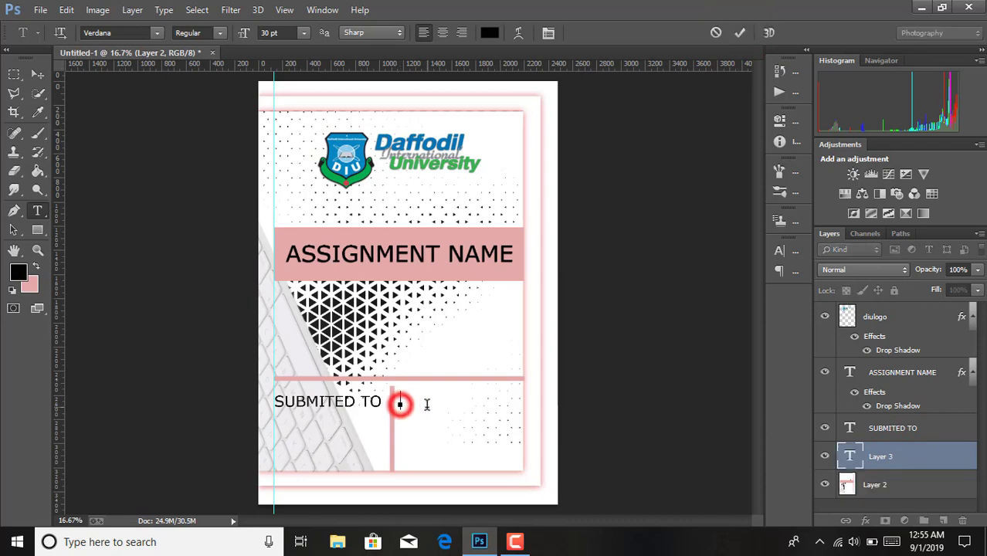
{"action": "type", "text": "SUBM"}
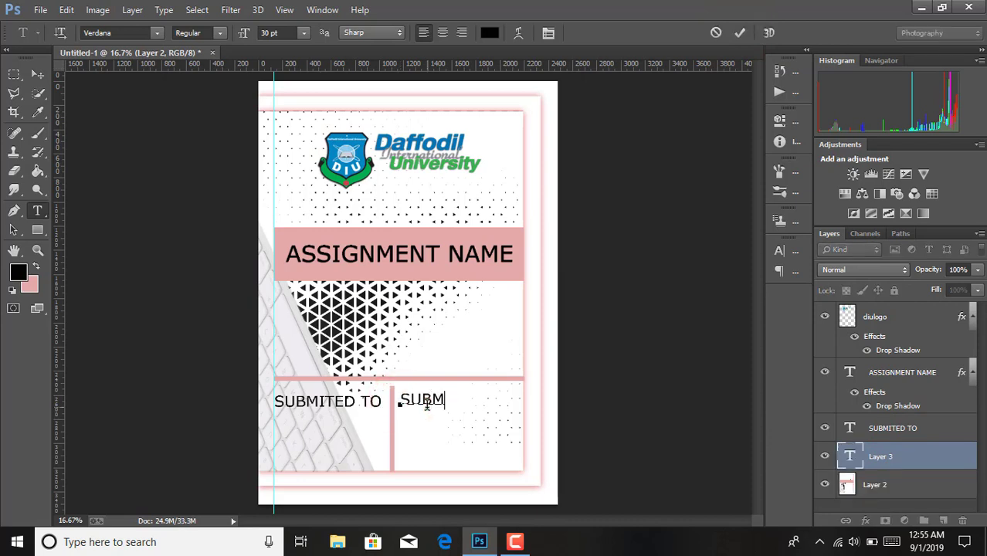
{"action": "type", "text": "ITED BY"}
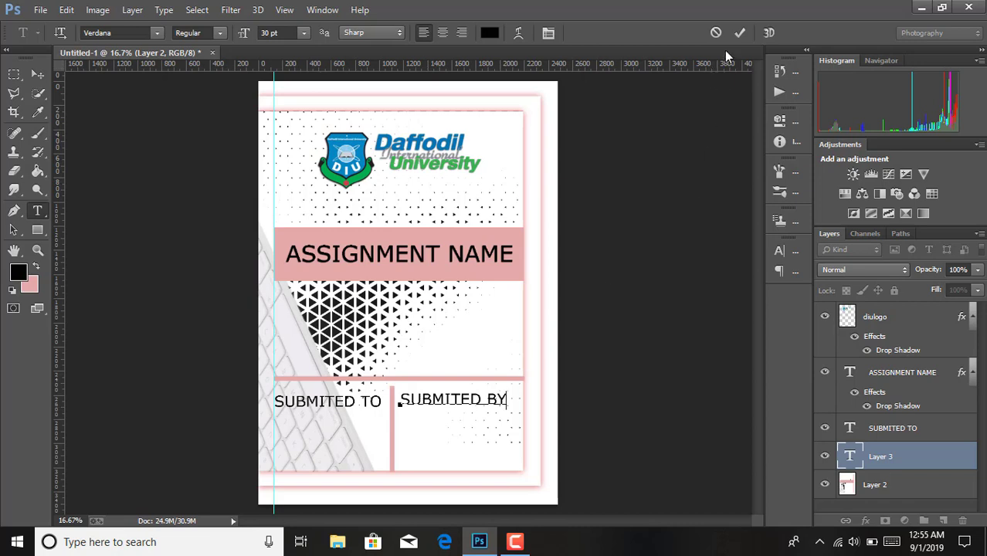
{"action": "left_click", "coordinate": [738, 32]}
{"action": "key", "text": "ctrl+t"}
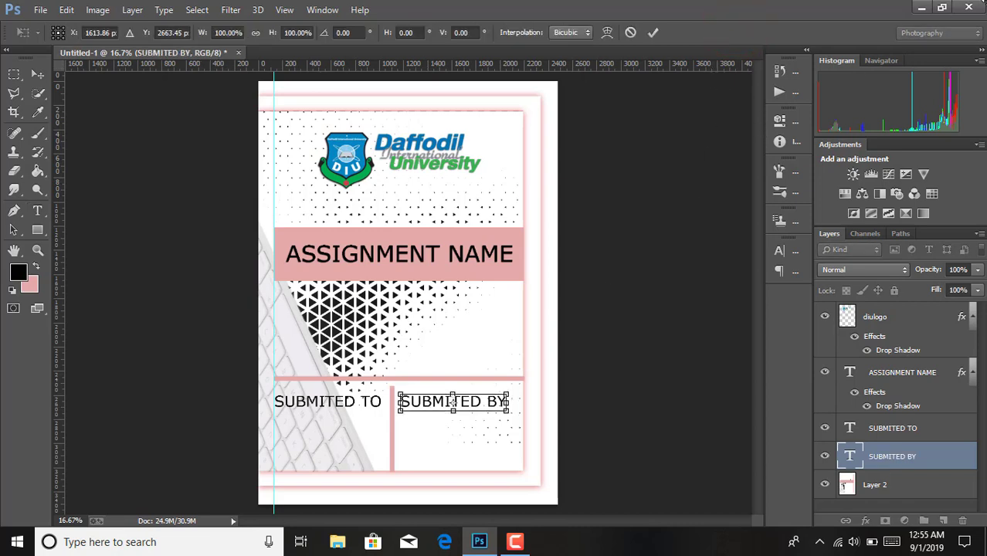
{"action": "left_click", "coordinate": [653, 33]}
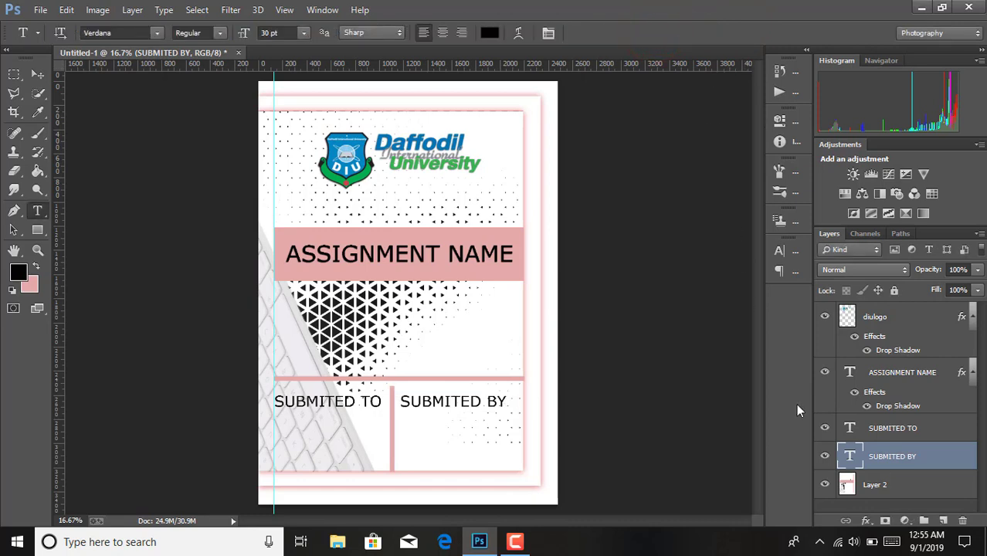
- Flatten all layers into a single Background layer
{"action": "left_click", "coordinate": [896, 483]}
{"action": "right_click", "coordinate": [896, 484]}
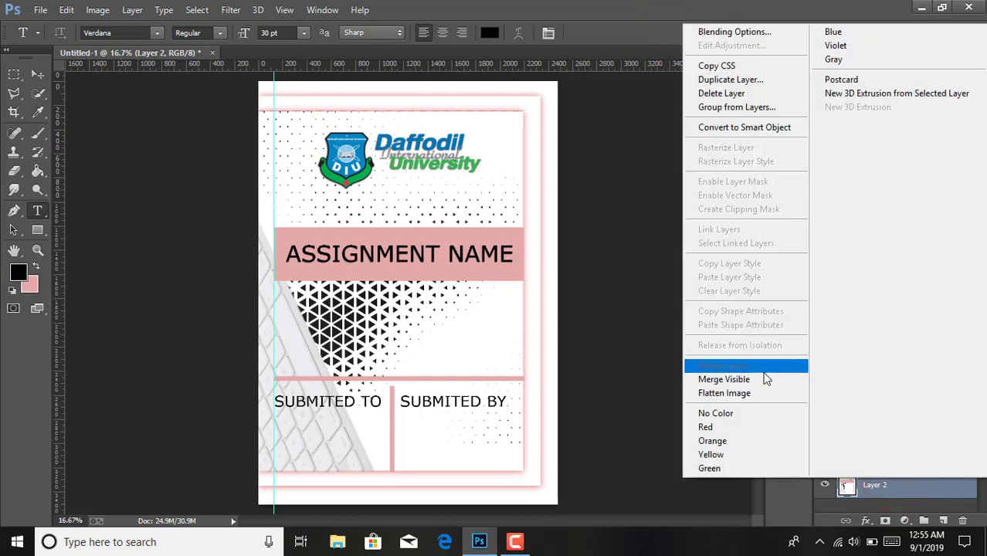
{"action": "left_click", "coordinate": [756, 401]}
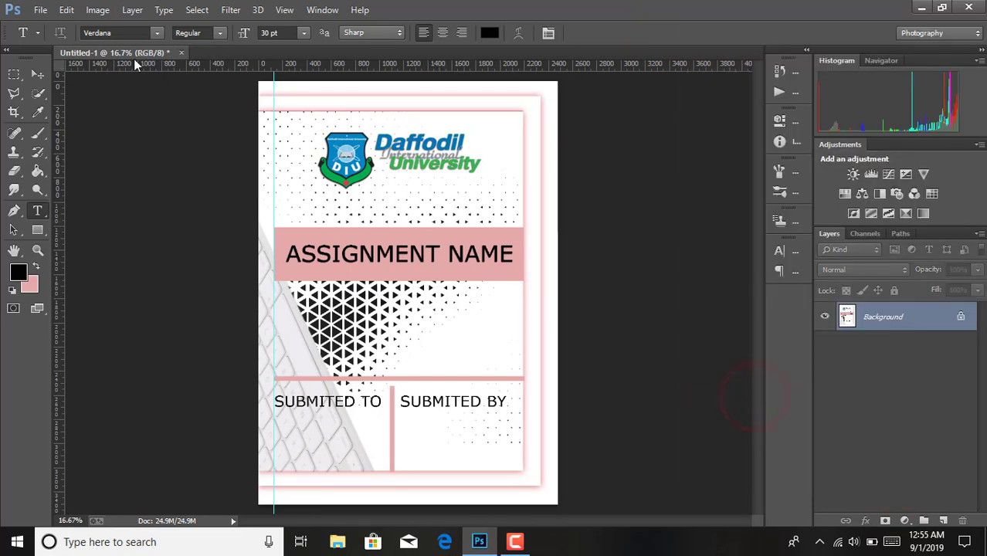
{"action": "left_click", "coordinate": [35, 9]}
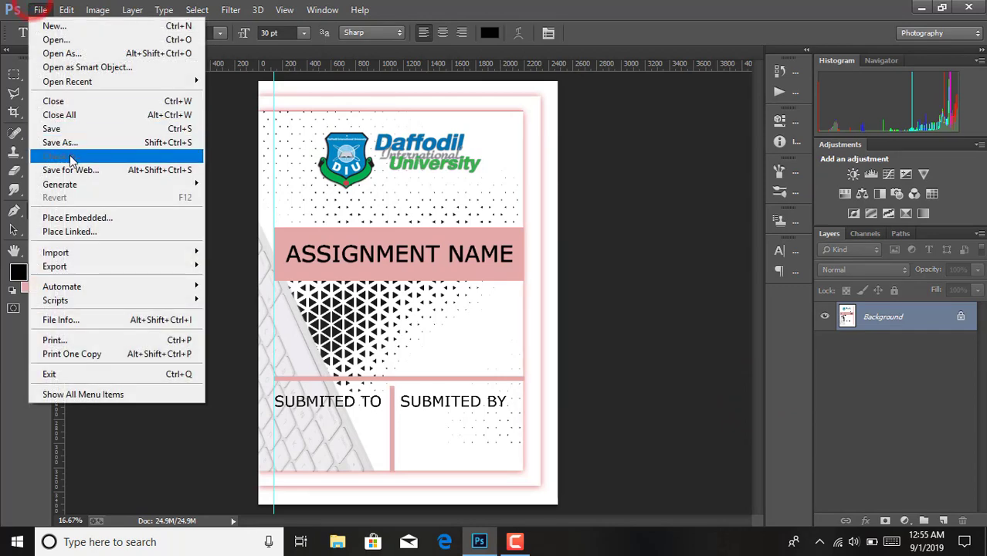
- Save a JPEG copy named 'COVER PAGEEE' to the Desktop
{"action": "left_click", "coordinate": [77, 139]}
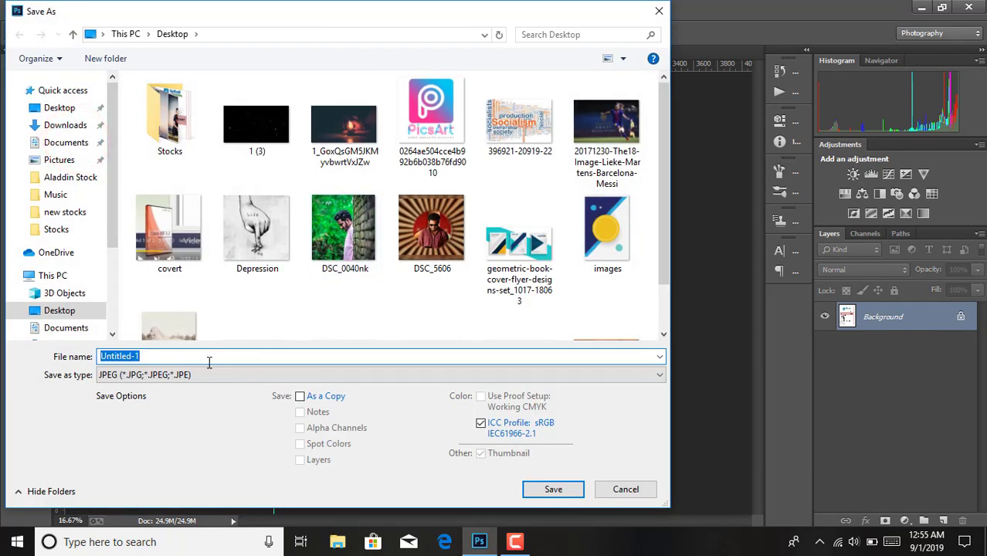
{"action": "left_click", "coordinate": [209, 361]}
{"action": "key", "text": "BackSpace"}
{"action": "key", "text": "BackSpace"}
{"action": "key", "text": "BackSpace"}
{"action": "key", "text": "BackSpace"}
{"action": "key", "text": "BackSpace"}
{"action": "type", "text": "cov"}
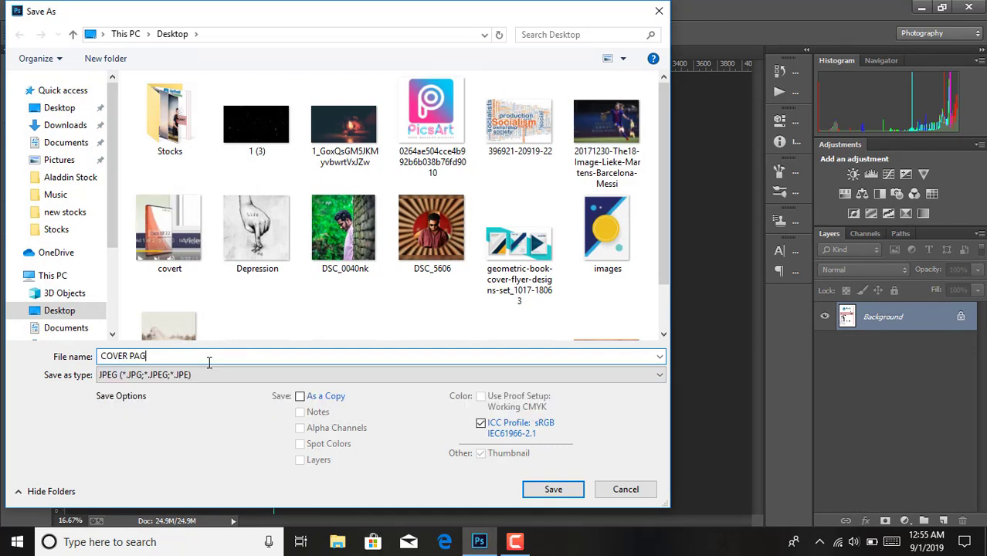
{"action": "left_click", "coordinate": [300, 397]}
{"action": "left_click", "coordinate": [560, 490]}
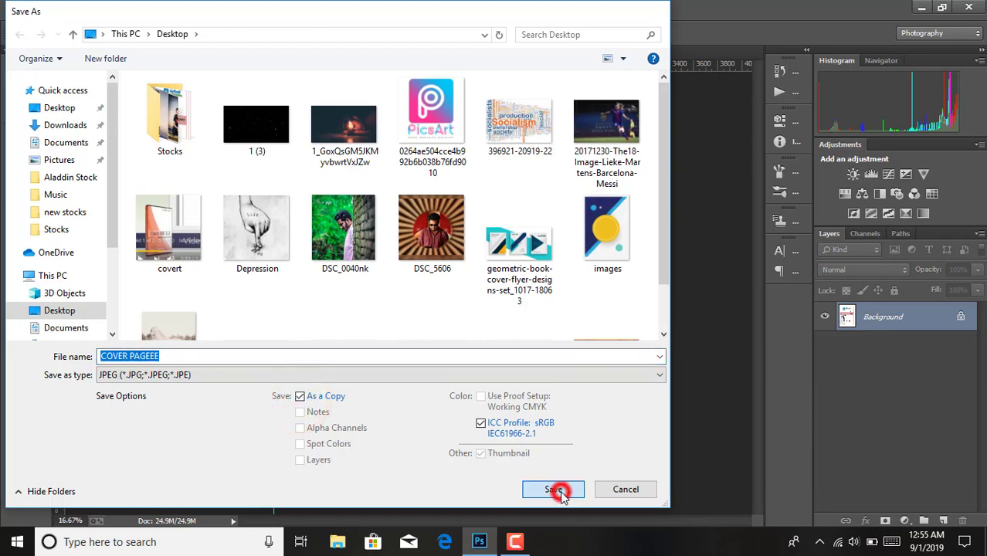